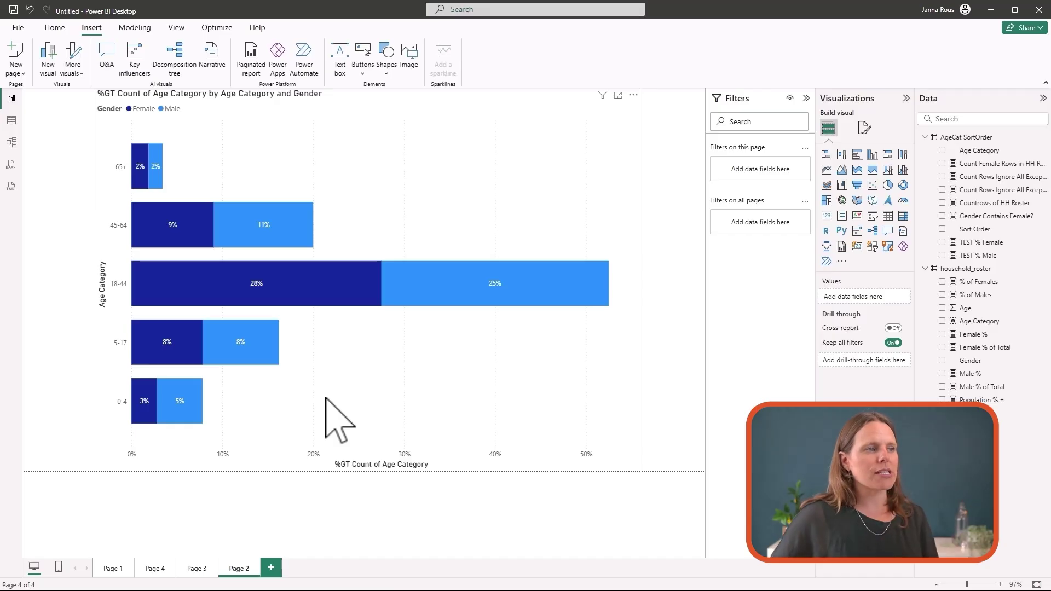
pyautogui.click(196, 569)
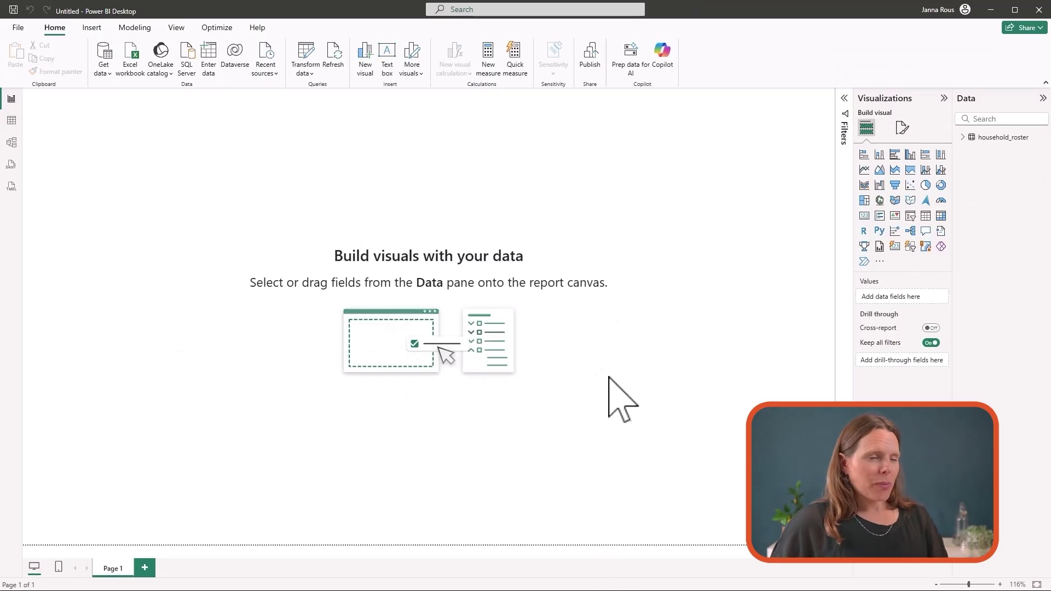
# - Examine the Gender and Age data in the household_roster table and return to the report page
pyautogui.click(971, 145)
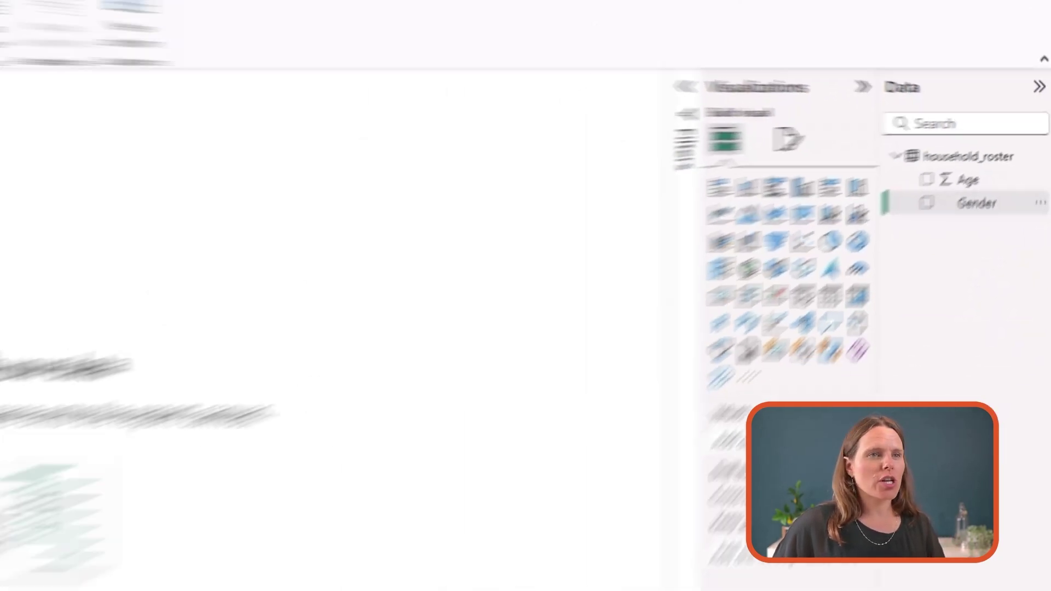
pyautogui.click(11, 121)
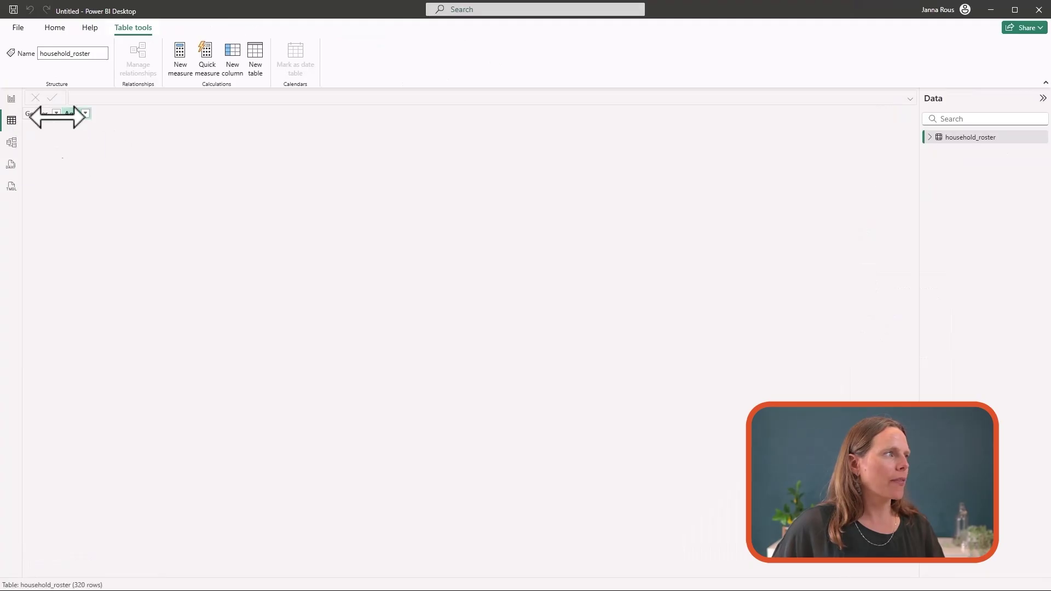
pyautogui.scroll(-15, 55, 487)
pyautogui.scroll(-20, 66, 468)
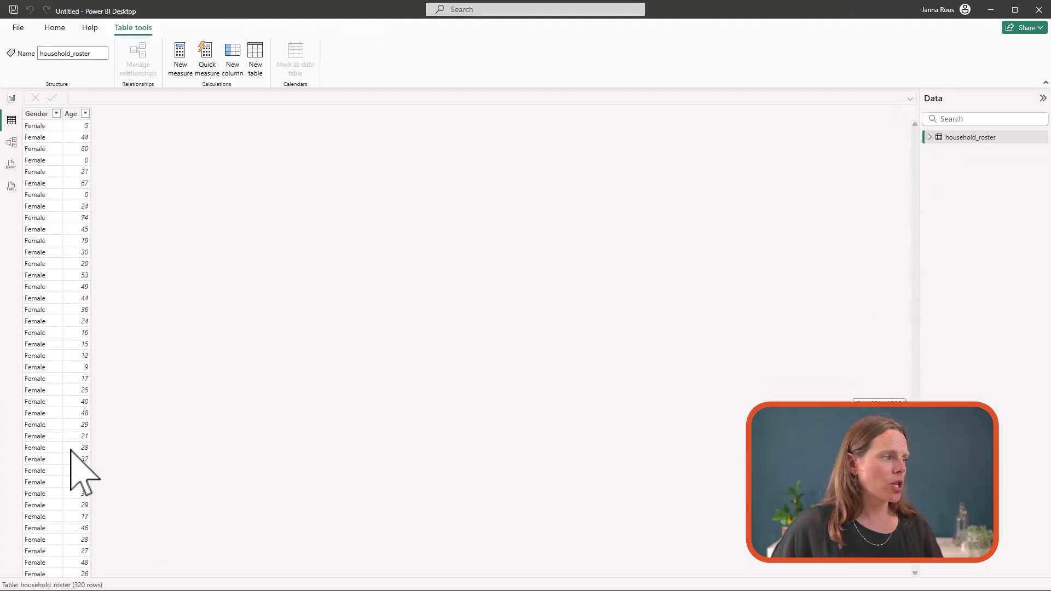
pyautogui.click(11, 98)
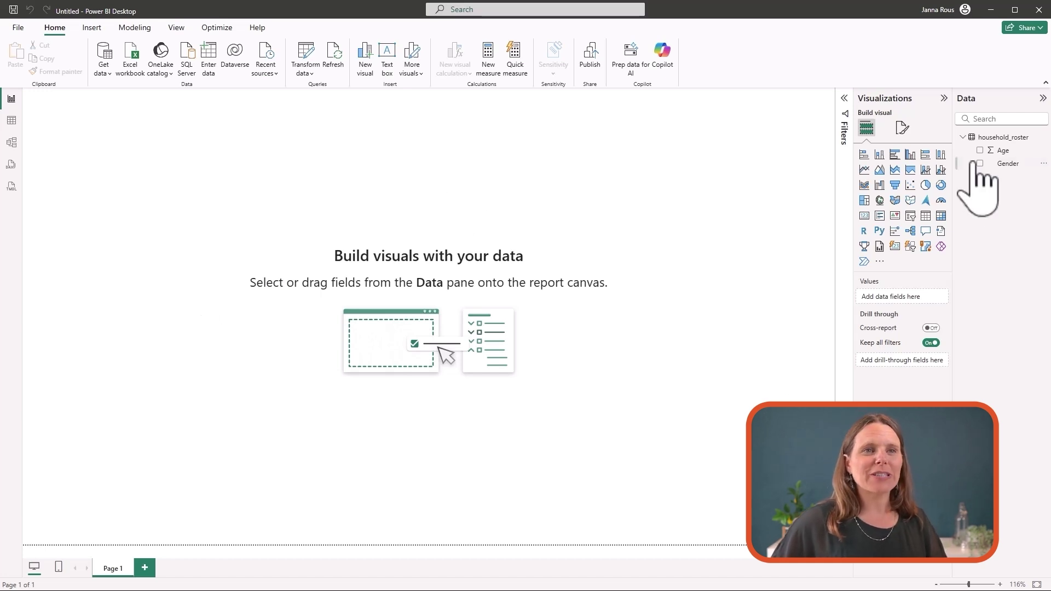
# - Create a new group on the Age field named AgeCat with the group type List
pyautogui.click(1043, 150)
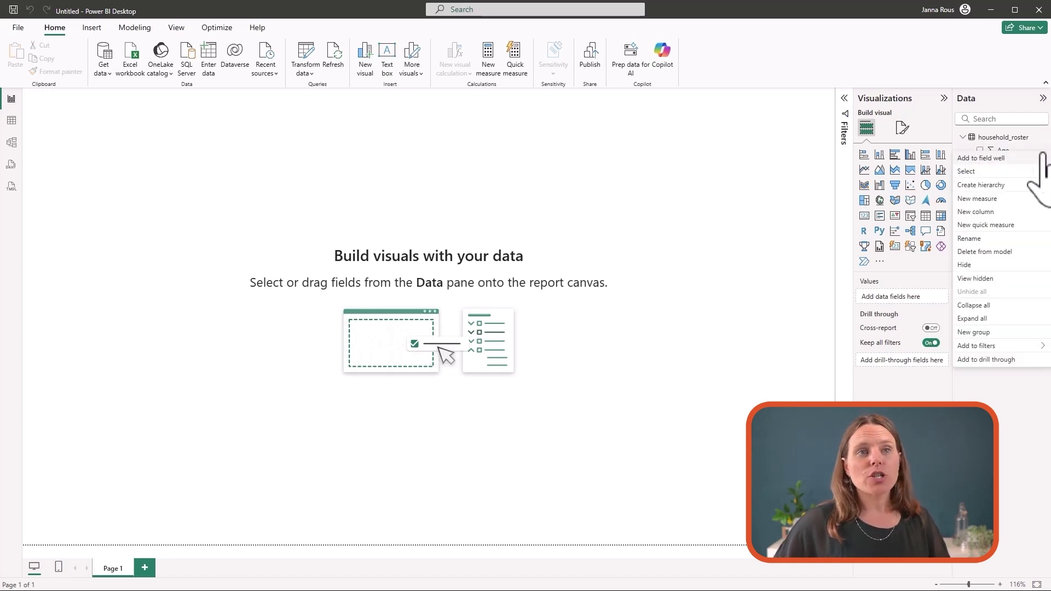
pyautogui.click(986, 333)
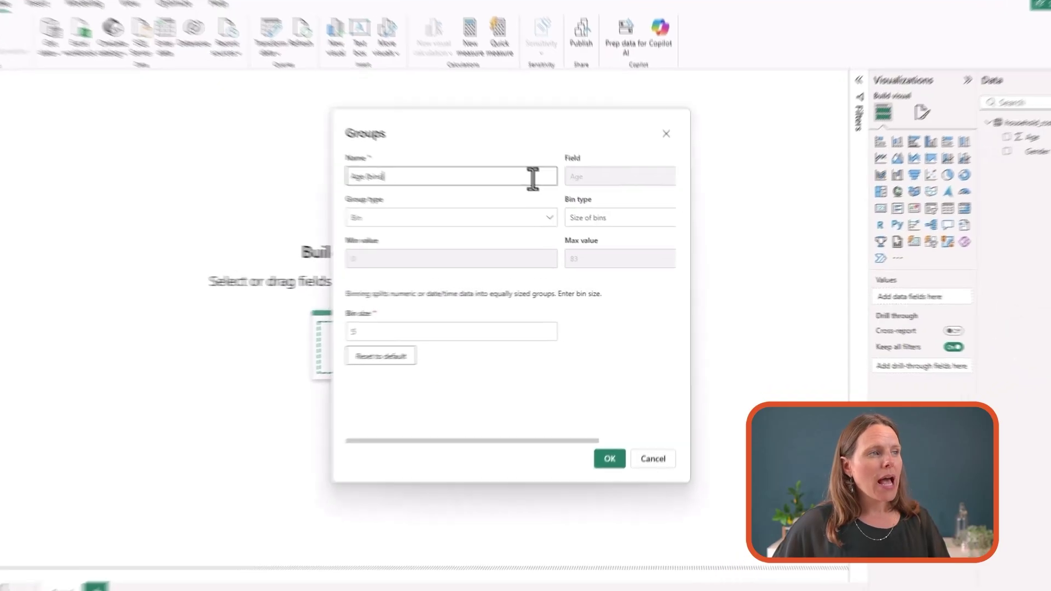
pyautogui.moveTo(294, 135); pyautogui.dragTo(143, 130)
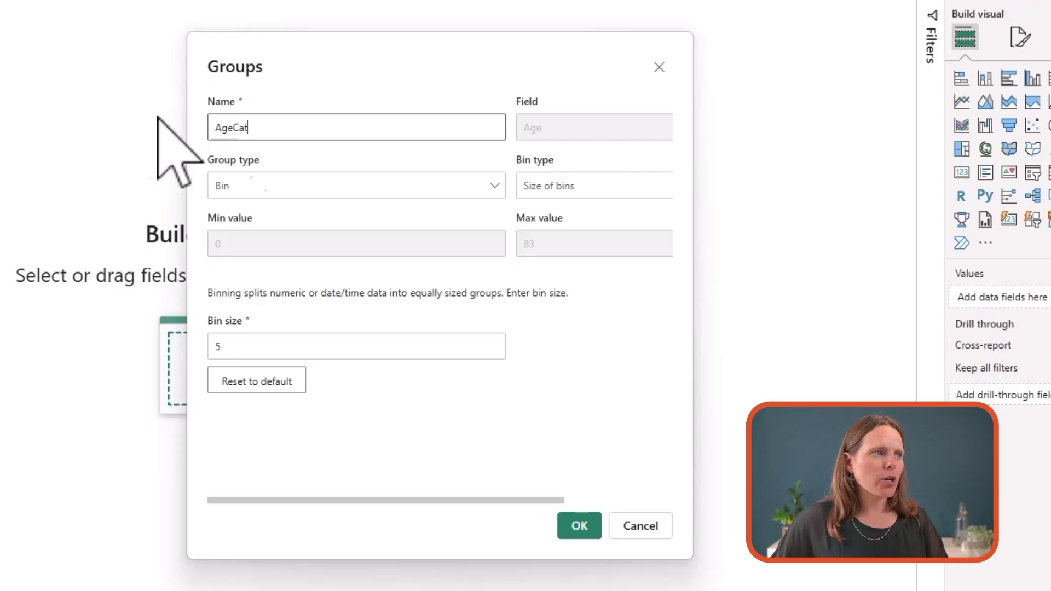
pyautogui.click(268, 193)
pyautogui.click(262, 215)
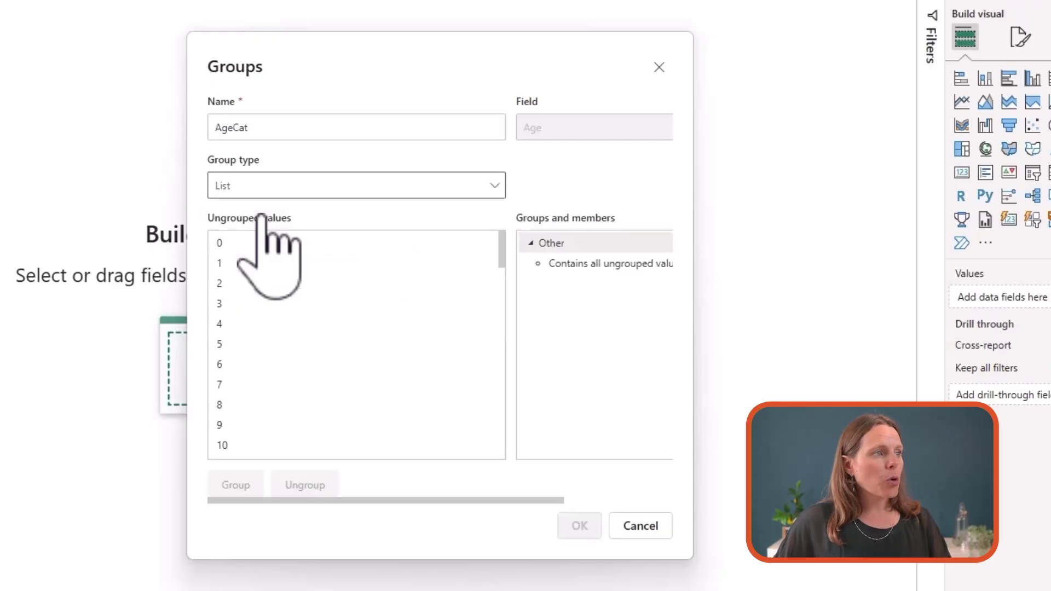
# - Group the ages 0 through 4 and name the group 0-4
pyautogui.click(239, 243)
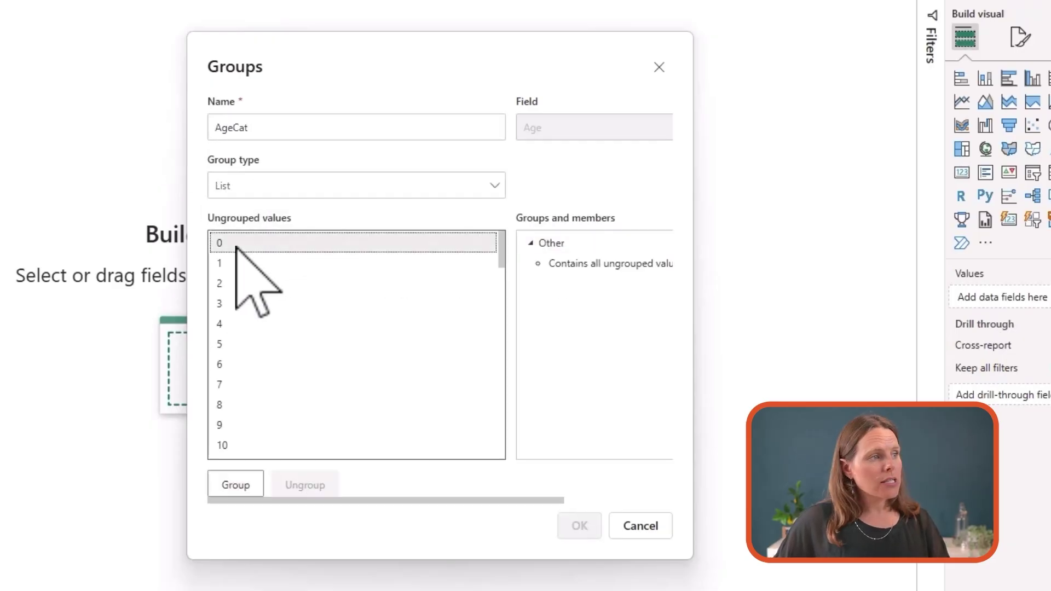
pyautogui.keyDown('shift'); pyautogui.click(231, 323); pyautogui.keyUp('shift')
pyautogui.click(235, 485)
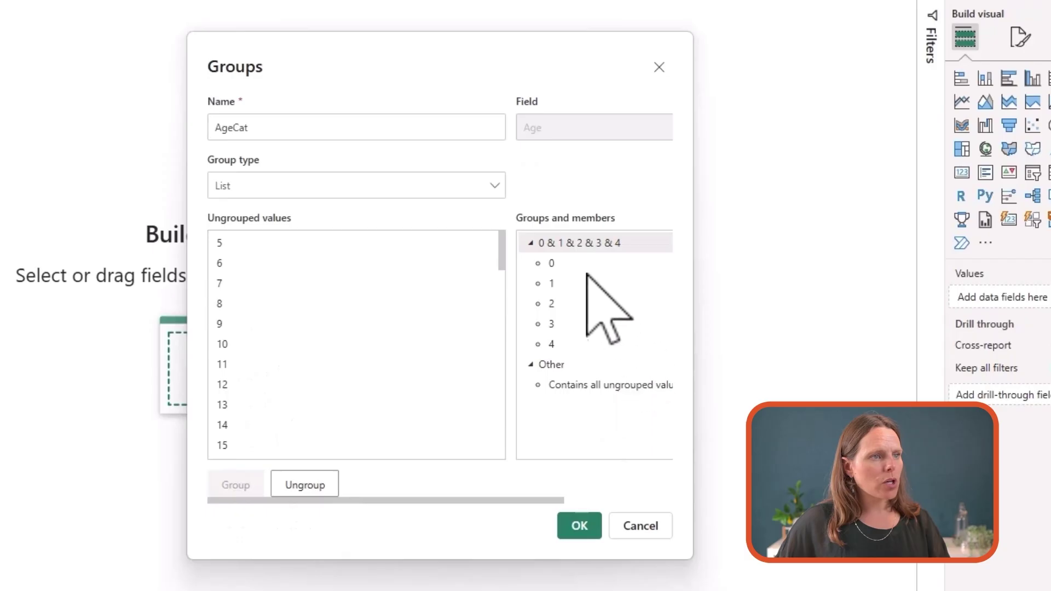
pyautogui.doubleClick(597, 246)
pyautogui.write('0-4')
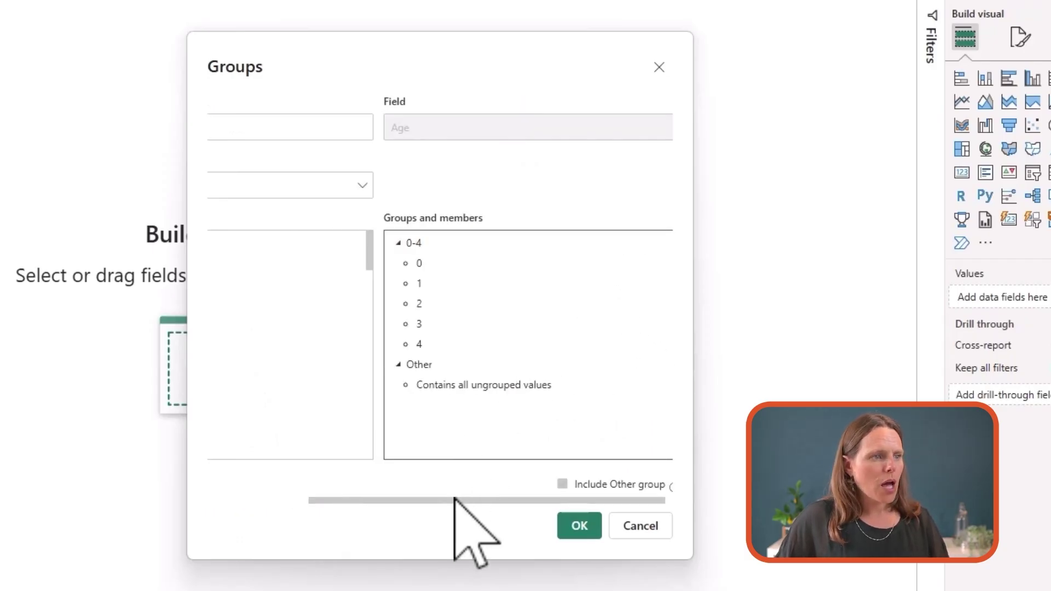
# - Group the ages 5 through 15 and name the group 5-15
pyautogui.moveTo(455, 499); pyautogui.dragTo(194, 484)
pyautogui.click(222, 243)
pyautogui.scroll(-3, 284, 340)
pyautogui.keyDown('shift'); pyautogui.click(236, 277); pyautogui.keyUp('shift')
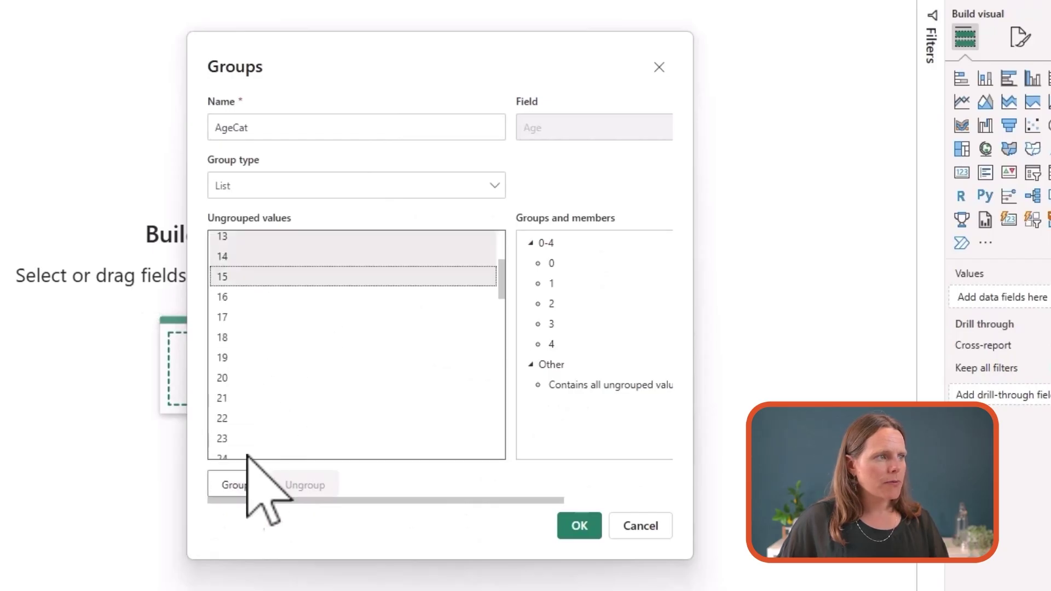
pyautogui.click(241, 485)
pyautogui.doubleClick(600, 366)
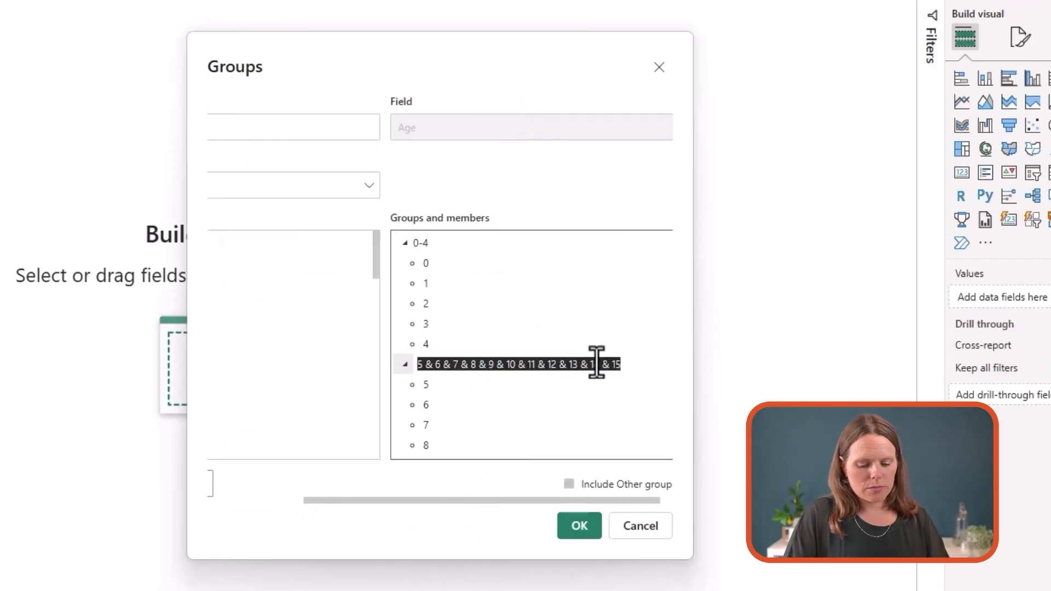
pyautogui.write('5-')
pyautogui.press('Return')
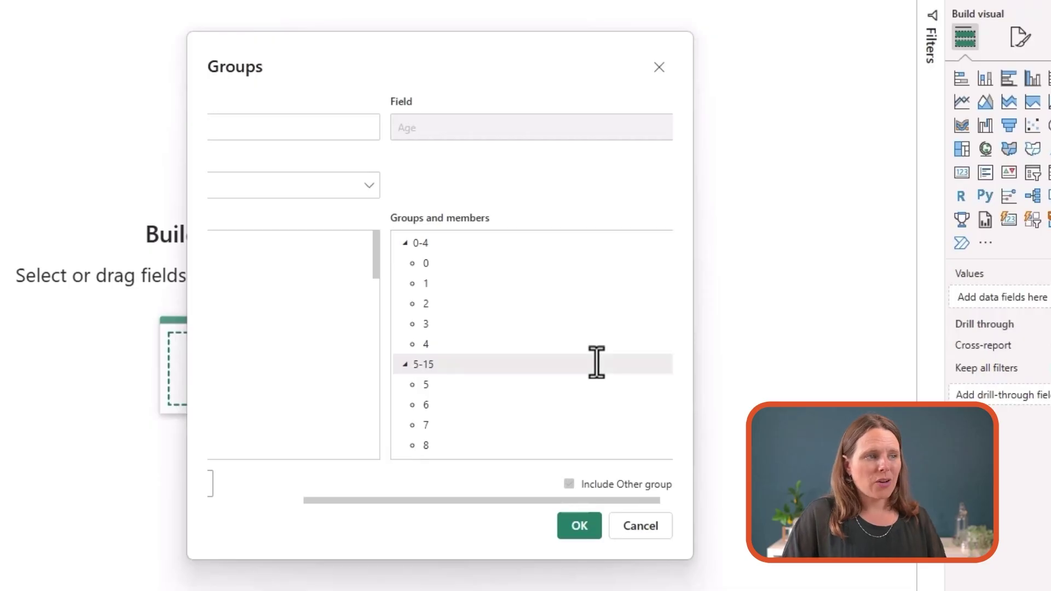
# - Group the ages 16 through 44 and name the group 16-44
pyautogui.moveTo(530, 503); pyautogui.dragTo(303, 509)
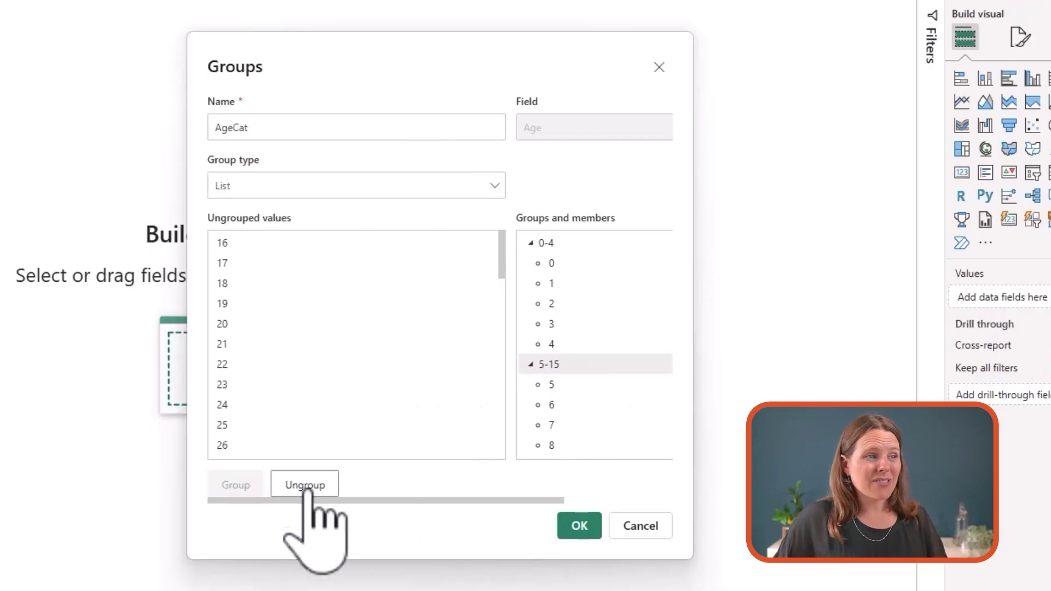
pyautogui.click(244, 242)
pyautogui.scroll(-8, 299, 405)
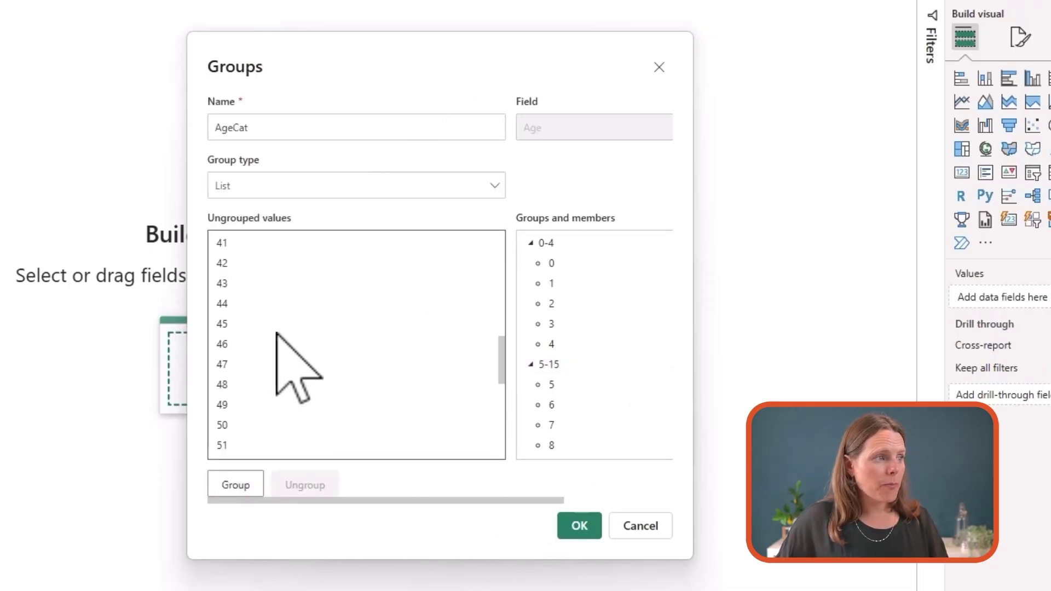
pyautogui.keyDown('shift'); pyautogui.click(230, 303); pyautogui.keyUp('shift')
pyautogui.click(255, 484)
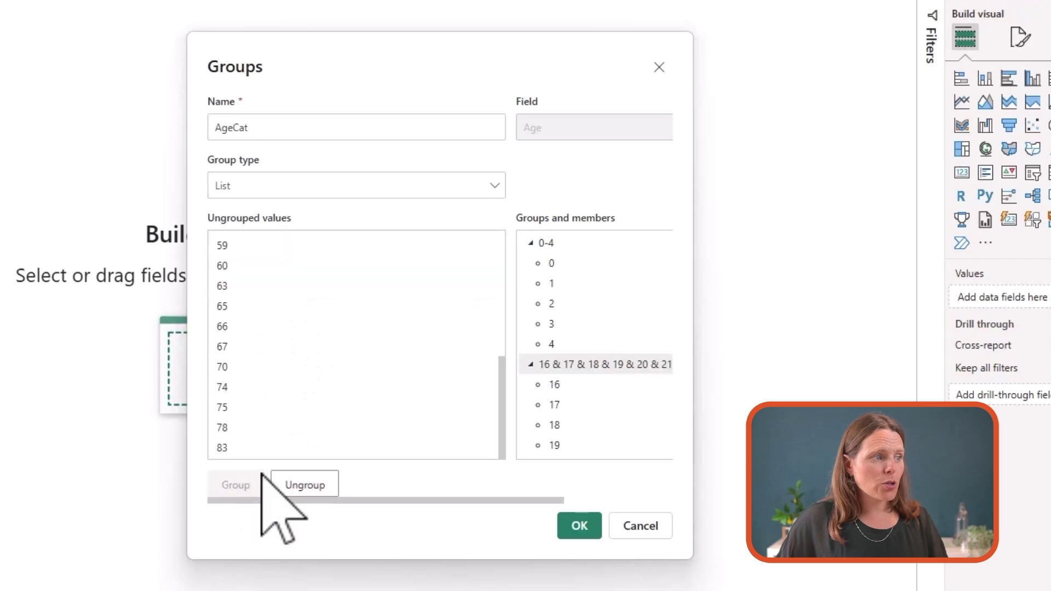
pyautogui.doubleClick(624, 365)
pyautogui.write('16-44')
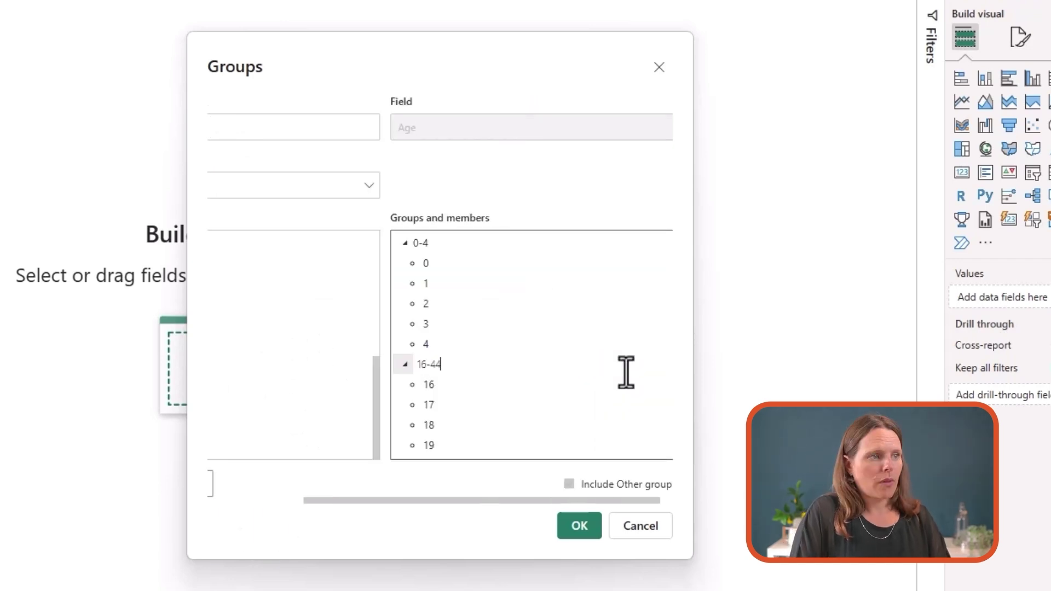
pyautogui.press('Return')
# - Group the ages from 45 up to 59 and name the group 45-59
pyautogui.moveTo(364, 500); pyautogui.dragTo(275, 235)
pyautogui.scroll(-3, 254, 293)
pyautogui.scroll(-5, 561, 438)
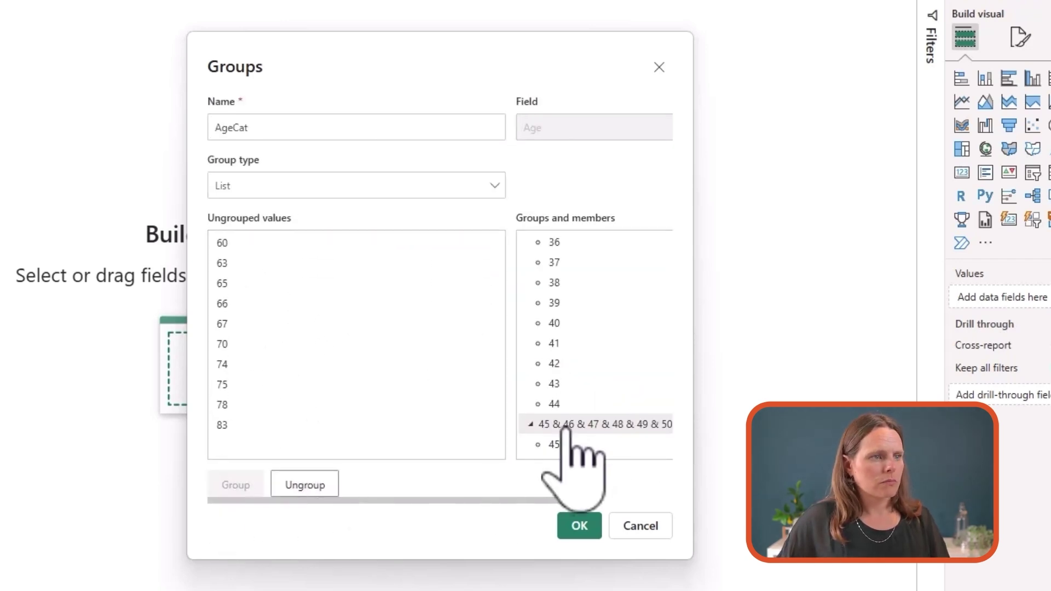
pyautogui.doubleClick(564, 425)
pyautogui.write('45-50')
pyautogui.press('Return')
# - Group the remaining ages 60 through 83 as 60+ and save the AgeCat grouping
pyautogui.click(222, 243)
pyautogui.keyDown('shift'); pyautogui.click(251, 425); pyautogui.keyUp('shift')
pyautogui.click(236, 485)
pyautogui.doubleClick(559, 424)
pyautogui.write('60+')
pyautogui.press('Return')
pyautogui.press('Return')
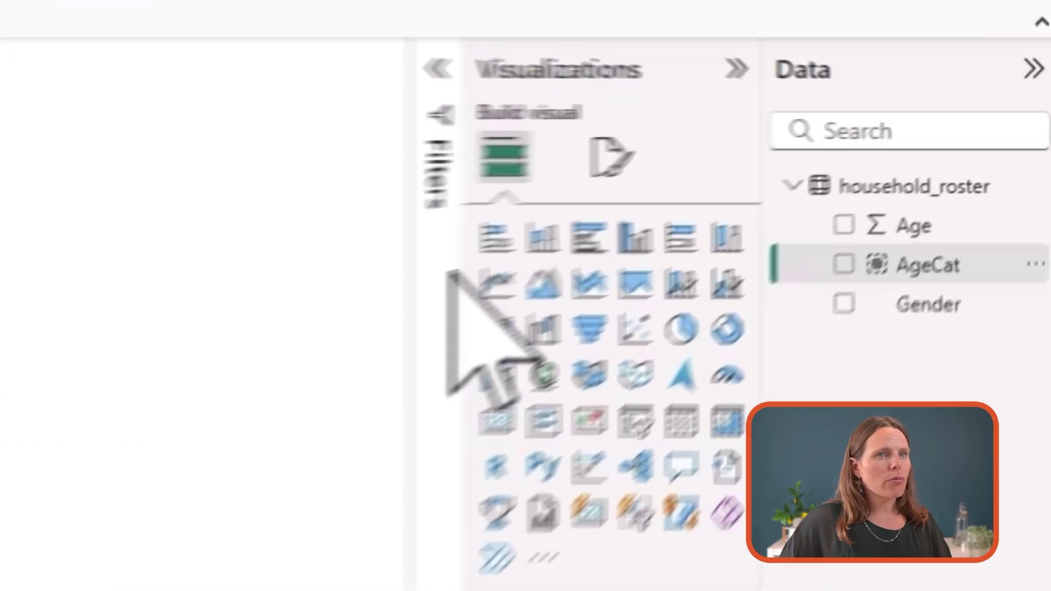
# - Insert a stacked bar chart, enlarge it and move it to the middle of the report page
pyautogui.click(496, 238)
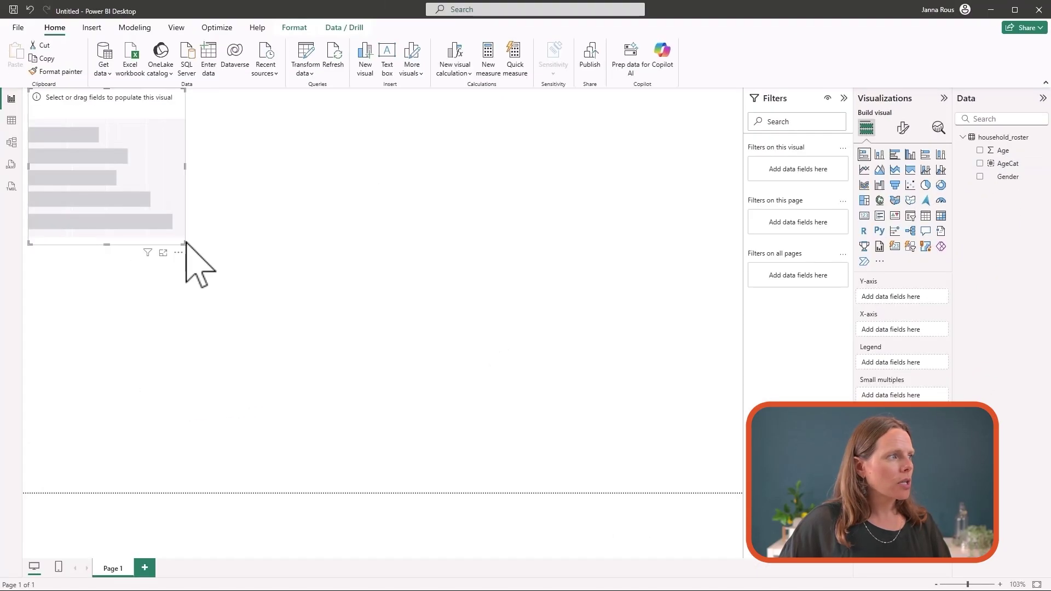
pyautogui.moveTo(185, 243); pyautogui.dragTo(392, 294)
pyautogui.moveTo(286, 247); pyautogui.dragTo(433, 332)
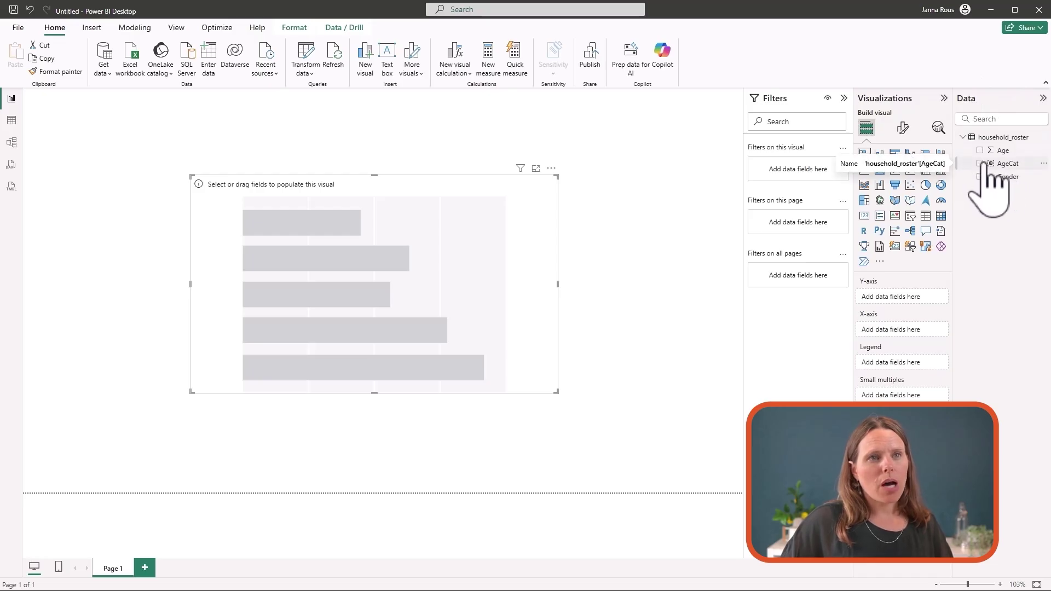
# - Put AgeCat on the chart's Y-axis, the count of Gender on the X-axis and Gender in the legend
pyautogui.click(989, 163)
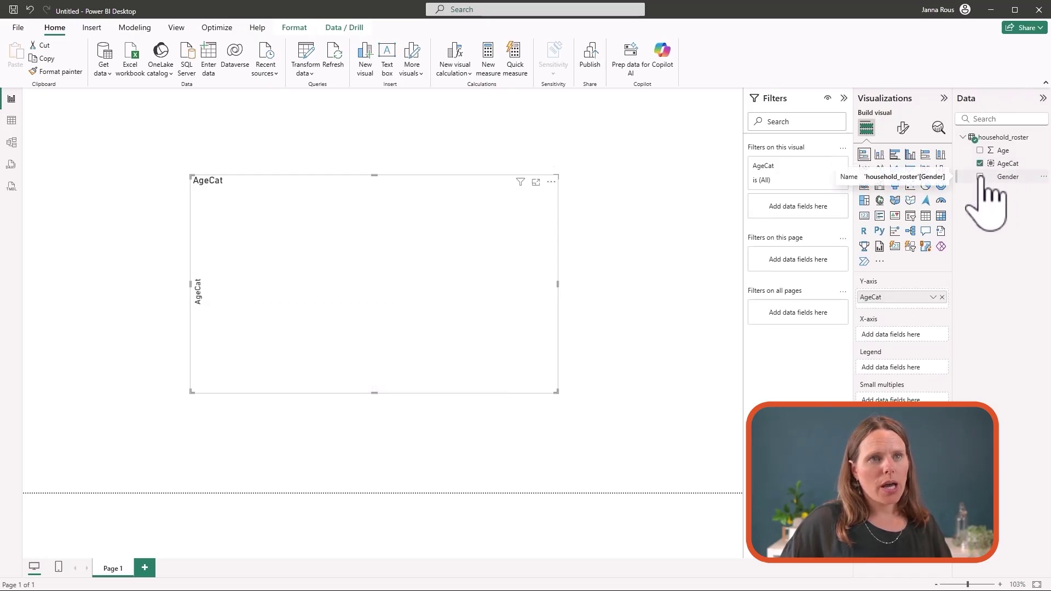
pyautogui.click(981, 176)
pyautogui.moveTo(918, 365); pyautogui.dragTo(923, 336)
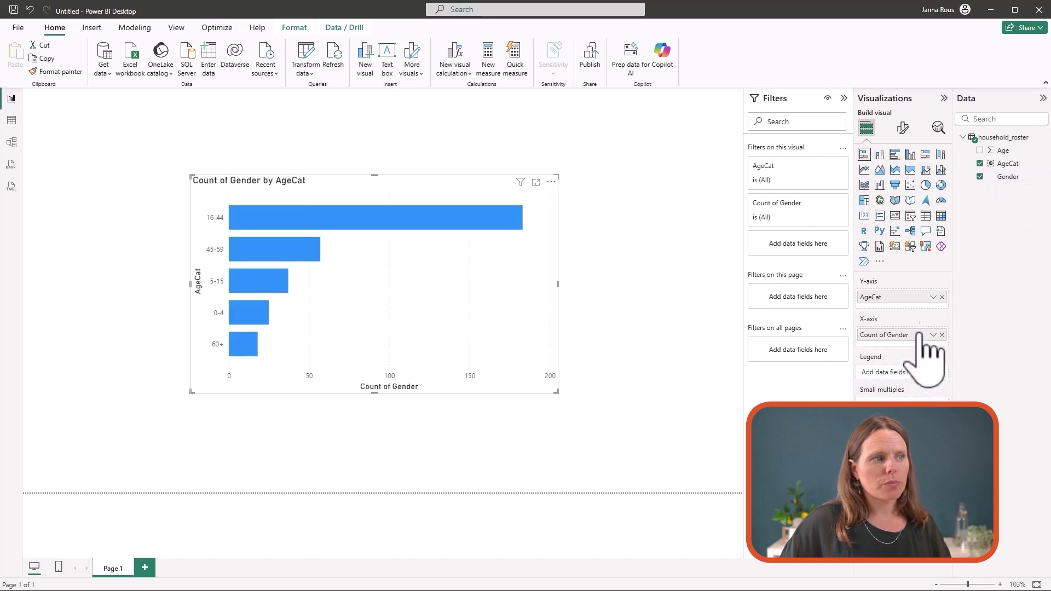
pyautogui.moveTo(1007, 177); pyautogui.dragTo(908, 373)
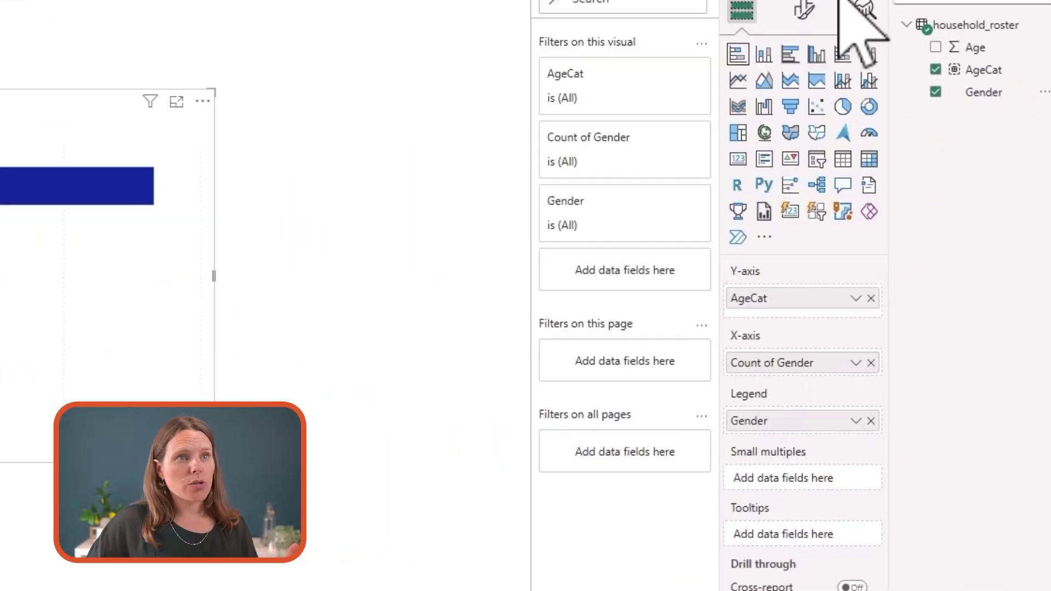
# - Turn on data labels for the stacked bar chart
pyautogui.click(904, 128)
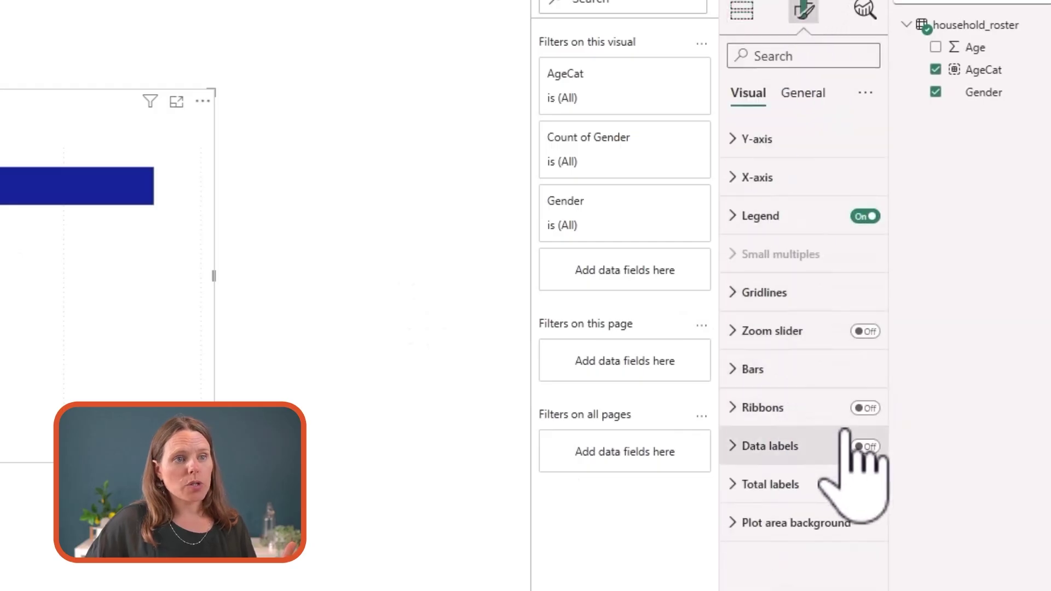
pyautogui.click(867, 446)
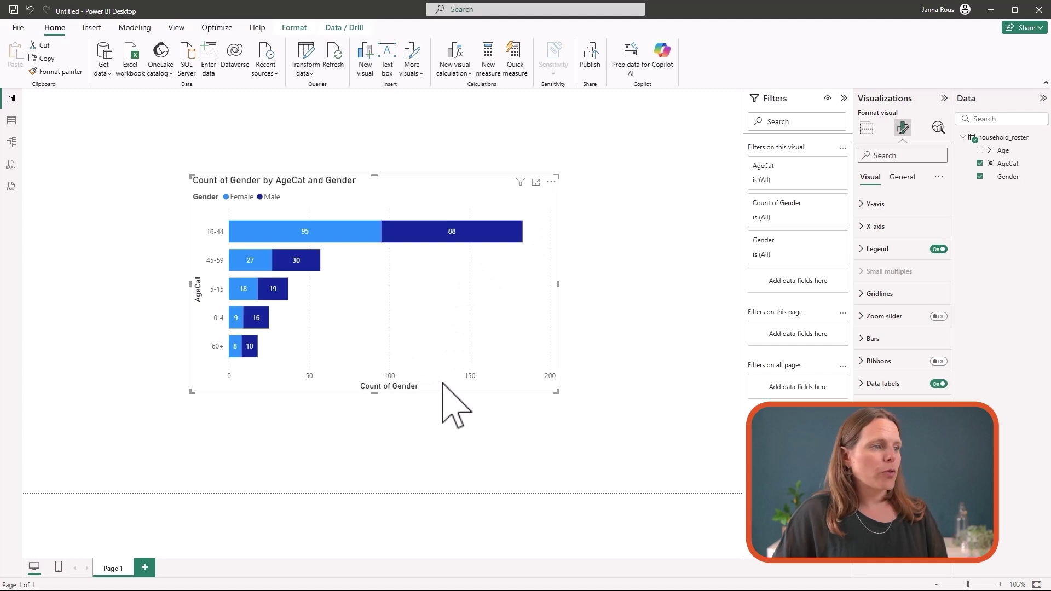
# - Show the chart's X-axis Count of Gender as percent of grand total
pyautogui.click(866, 127)
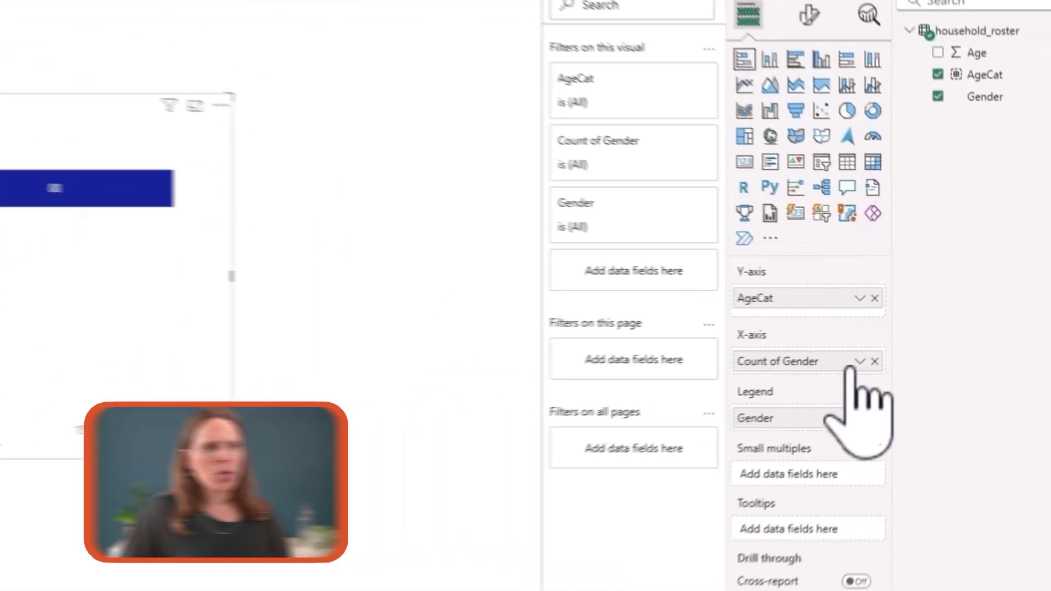
pyautogui.click(933, 335)
pyautogui.moveTo(923, 482)
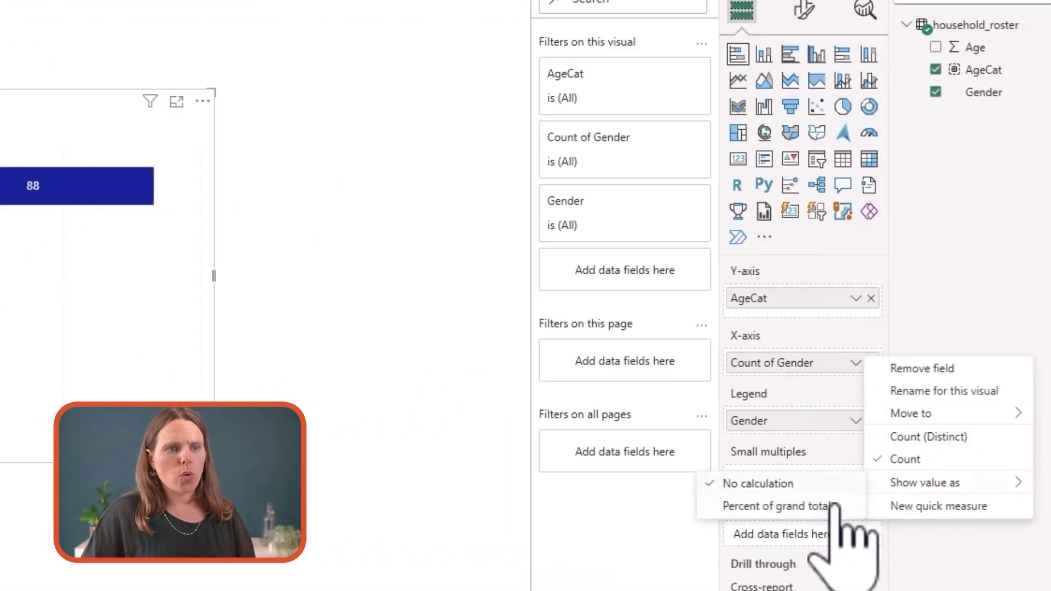
pyautogui.click(822, 506)
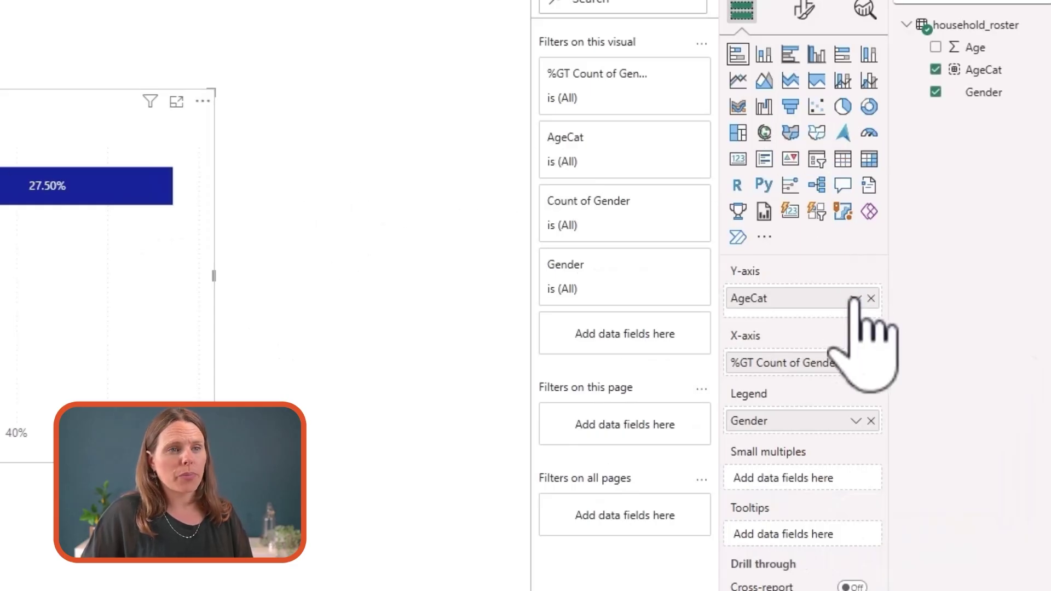
# - Set the X-axis gender count back to showing values with no calculation
pyautogui.click(857, 362)
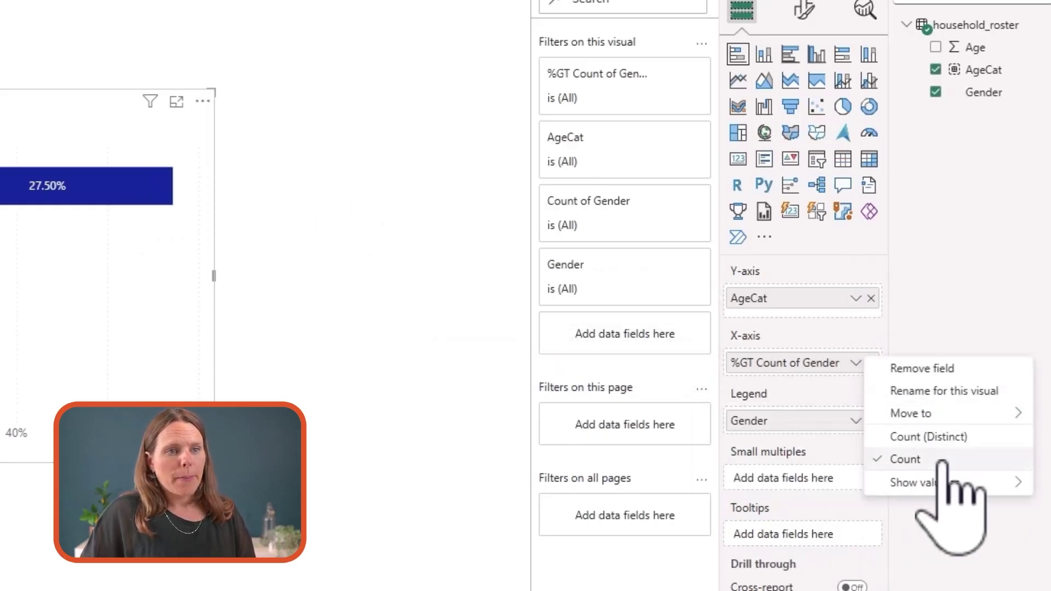
pyautogui.moveTo(947, 482)
pyautogui.click(777, 483)
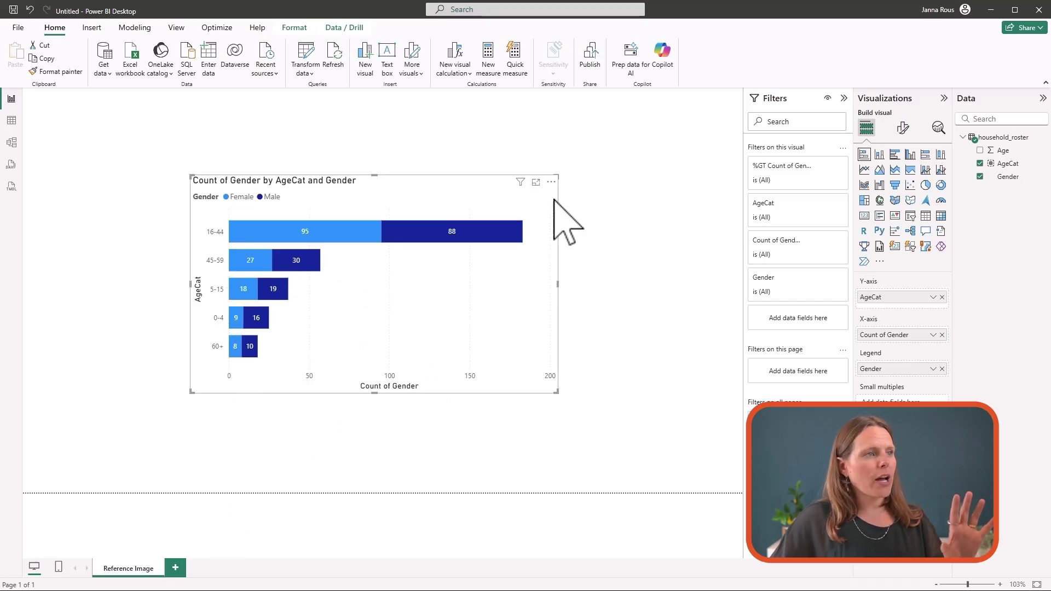
# - Sort the stacked bar chart's axis by AgeCat instead of by the gender count
pyautogui.click(551, 182)
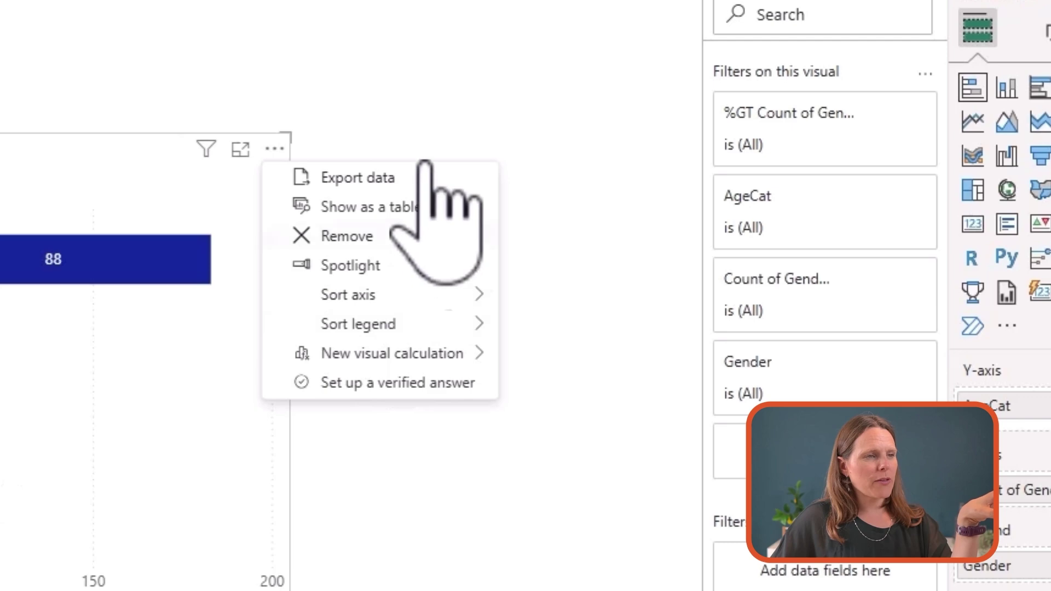
pyautogui.moveTo(394, 322)
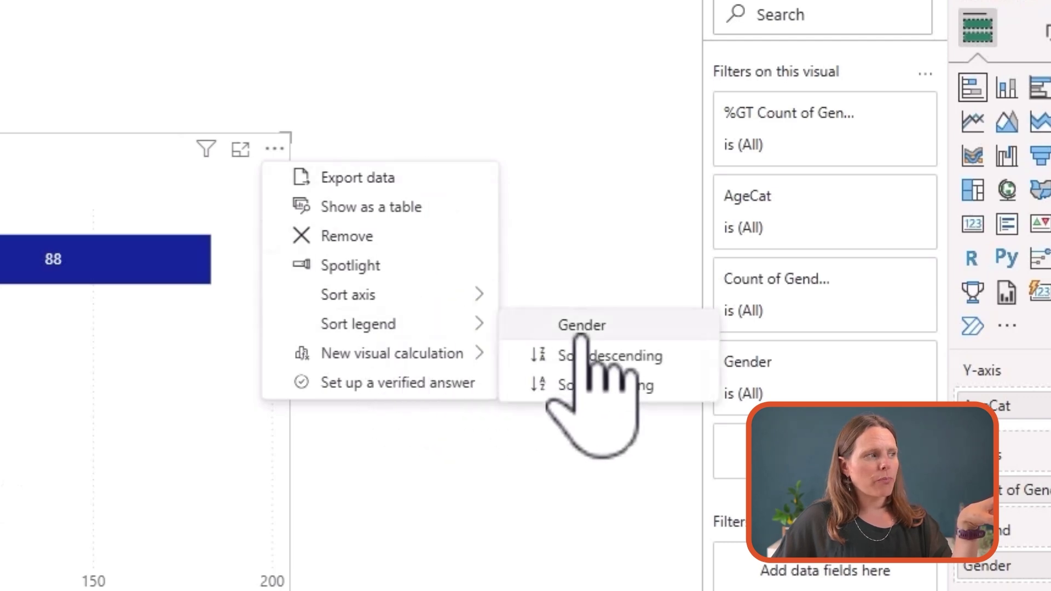
pyautogui.moveTo(468, 295)
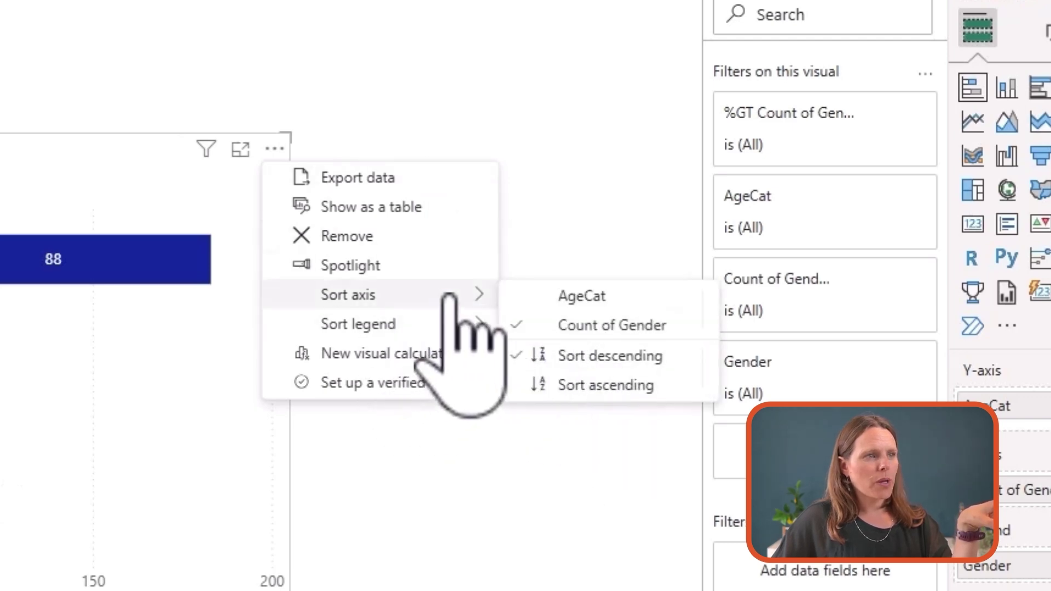
pyautogui.click(561, 296)
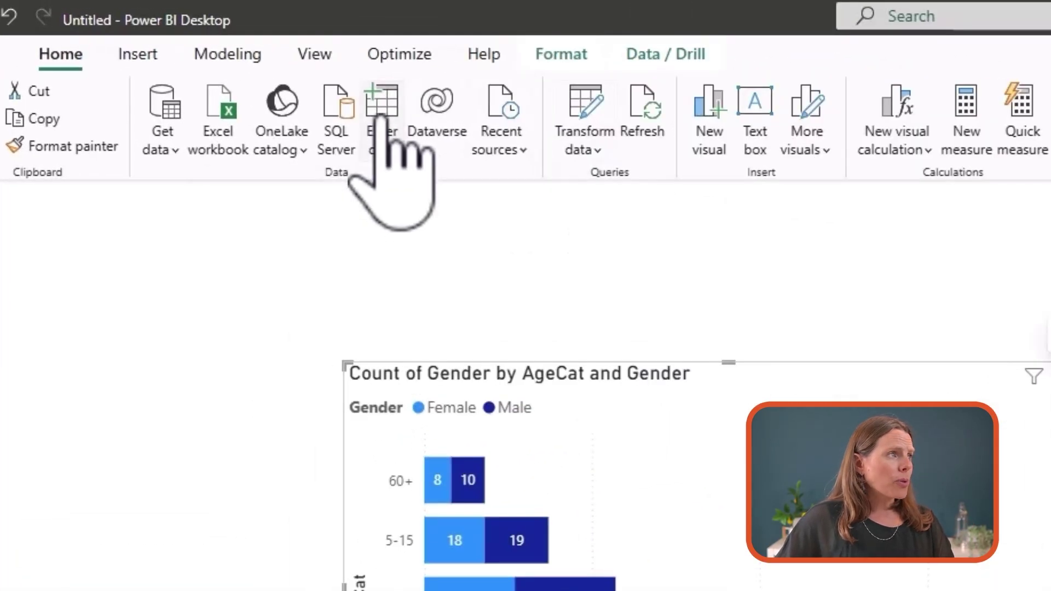
# - Start a manually entered table with two columns named AgeCategory and SortOrder
pyautogui.click(390, 121)
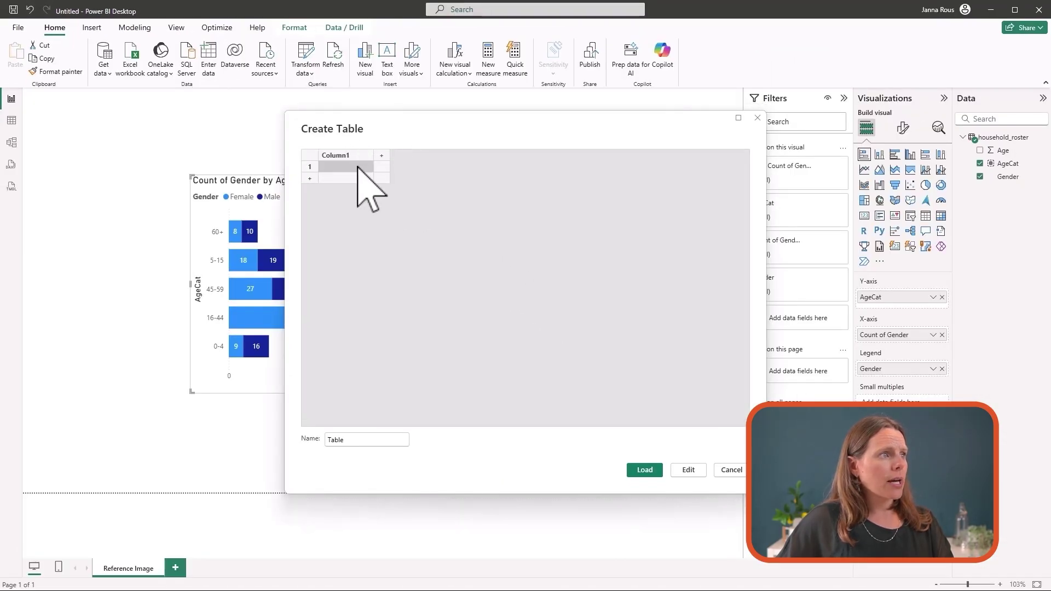
pyautogui.doubleClick(353, 156)
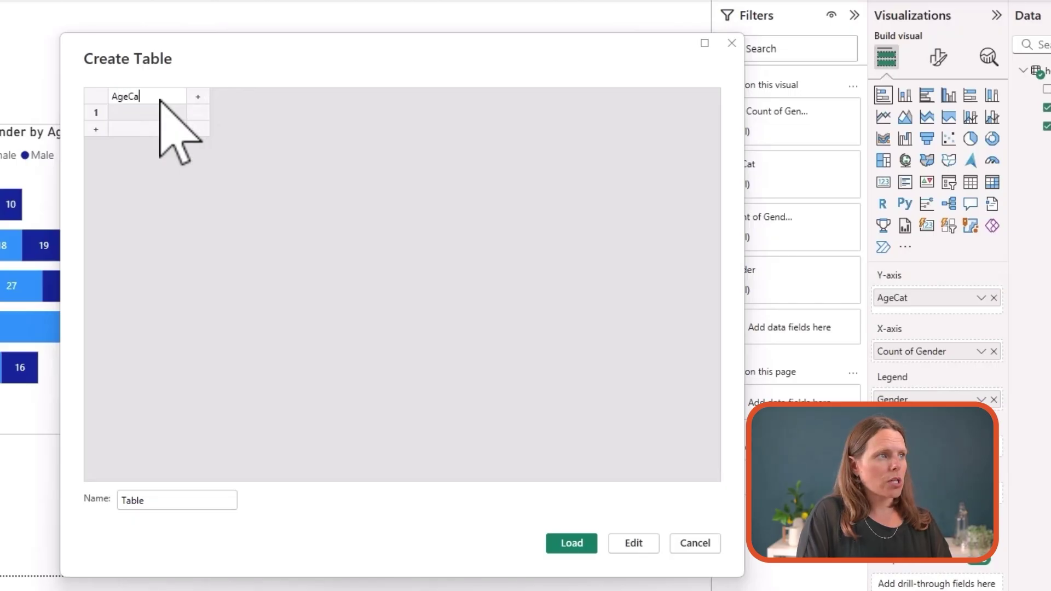
pyautogui.click(198, 97)
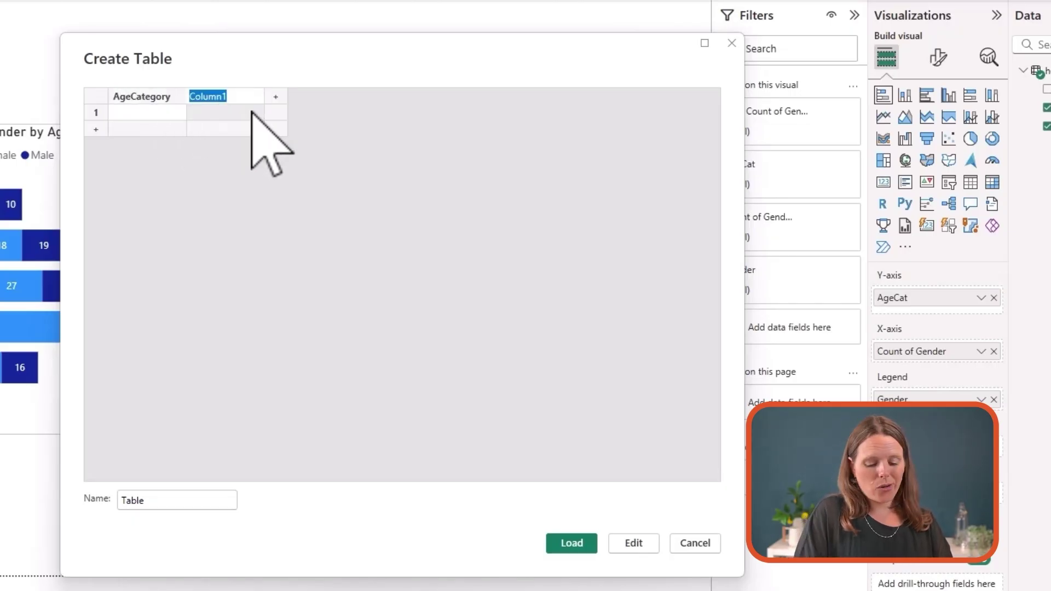
pyautogui.write('SortOrder')
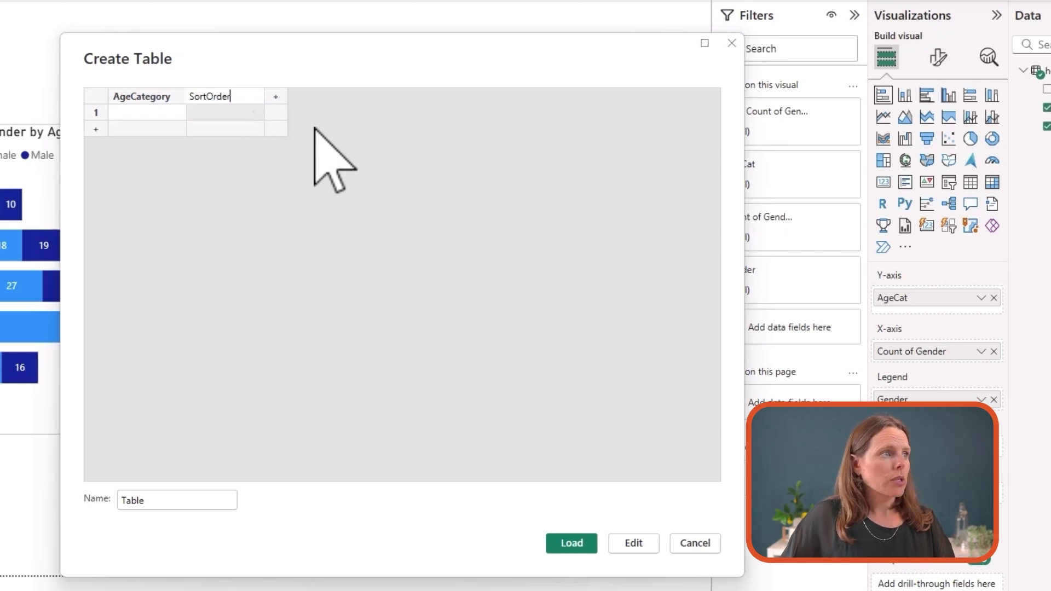
# - Fill the first two rows with age category 0-4 as sort order 1 and 5-15 as sort order 2
pyautogui.click(155, 113)
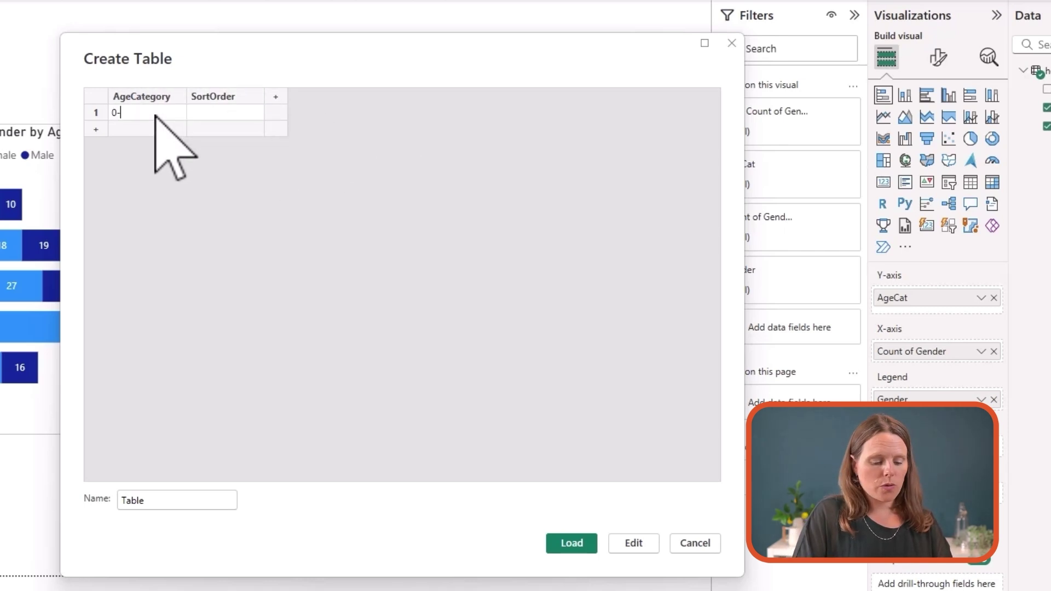
pyautogui.press('Tab')
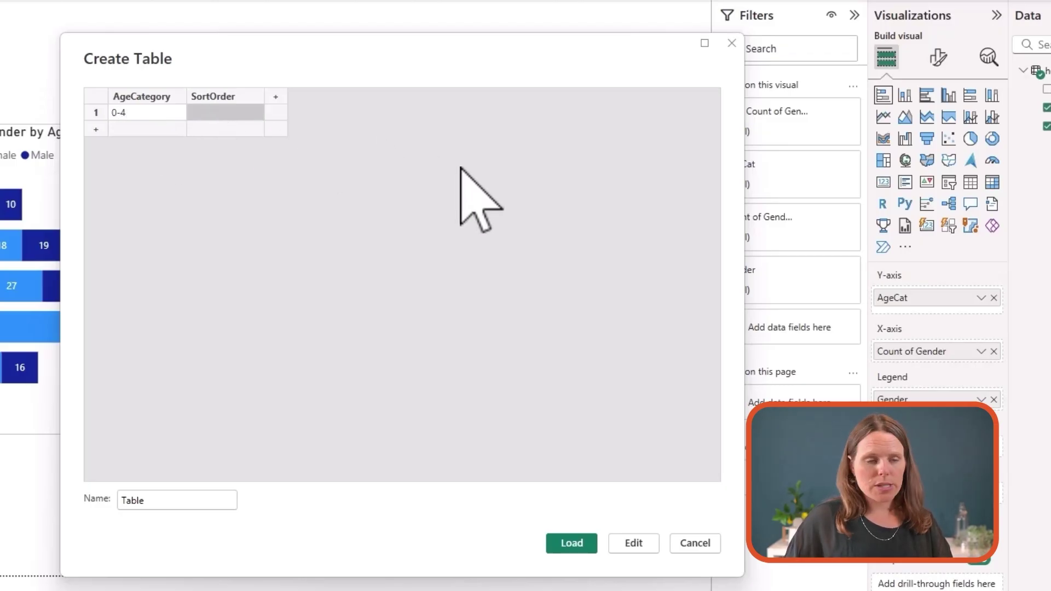
pyautogui.write('1')
pyautogui.press('Tab')
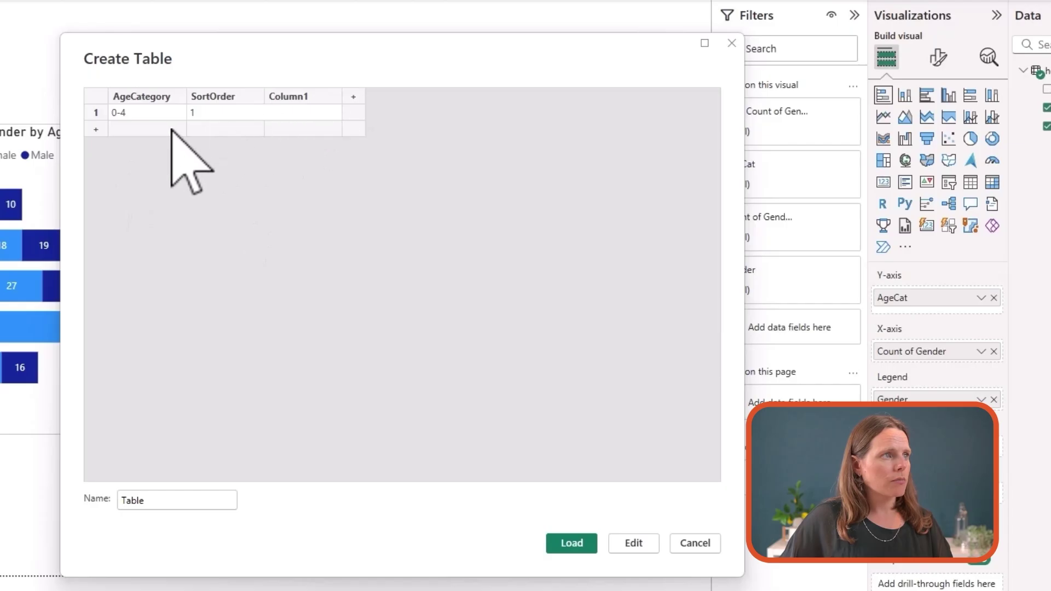
pyautogui.click(287, 136)
pyautogui.write('5-15')
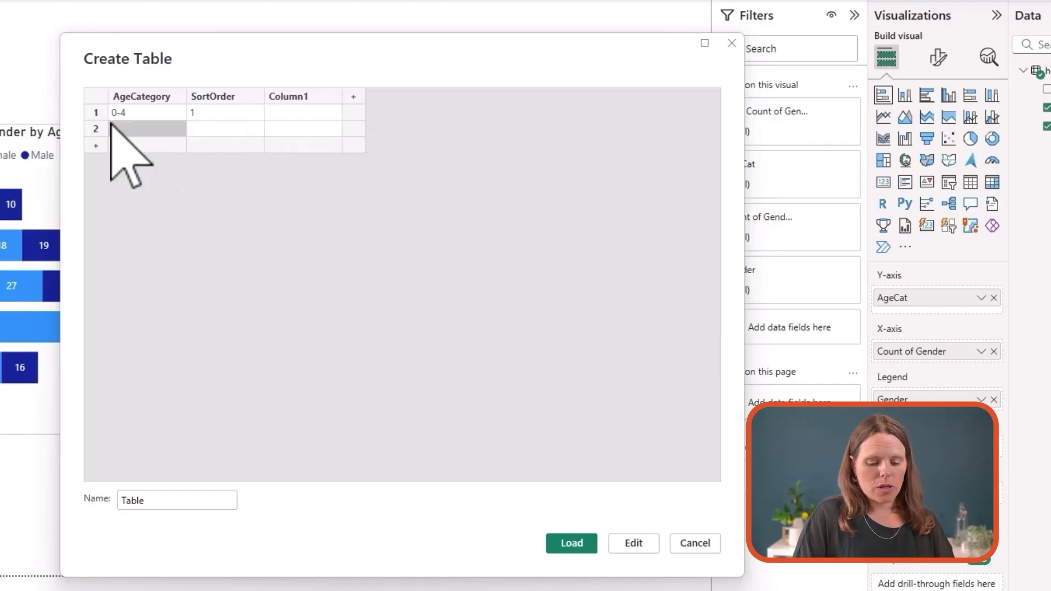
pyautogui.press('Tab')
pyautogui.write('2')
# - Add rows for age categories 16-44, 45-59 and 60+ with sort orders 3, 4 and 5
pyautogui.click(192, 146)
pyautogui.write('16-44')
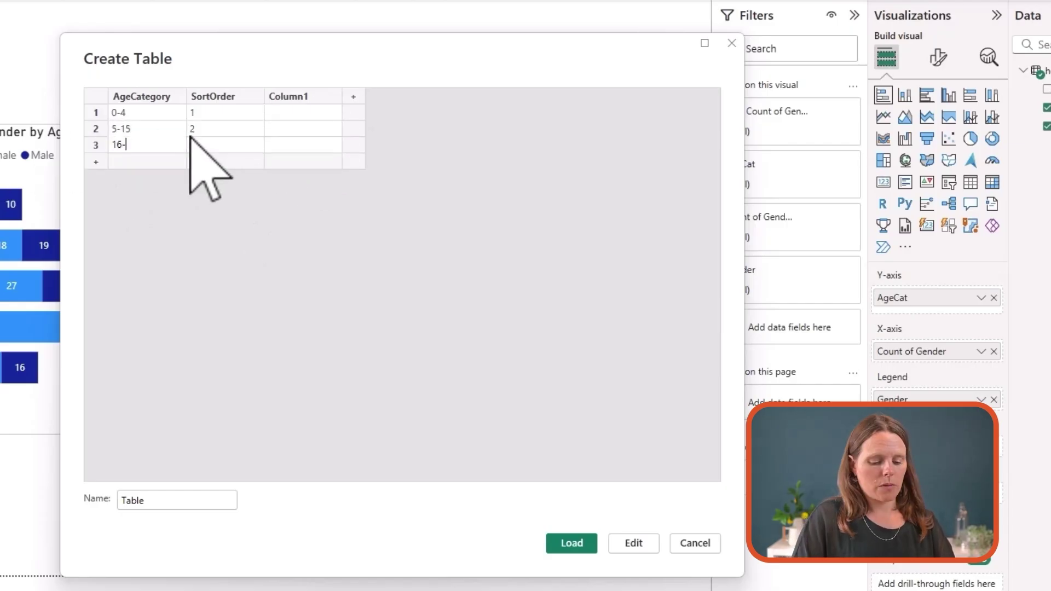
pyautogui.press('Tab')
pyautogui.write('3')
pyautogui.click(269, 158)
pyautogui.click(157, 161)
pyautogui.write('45-59')
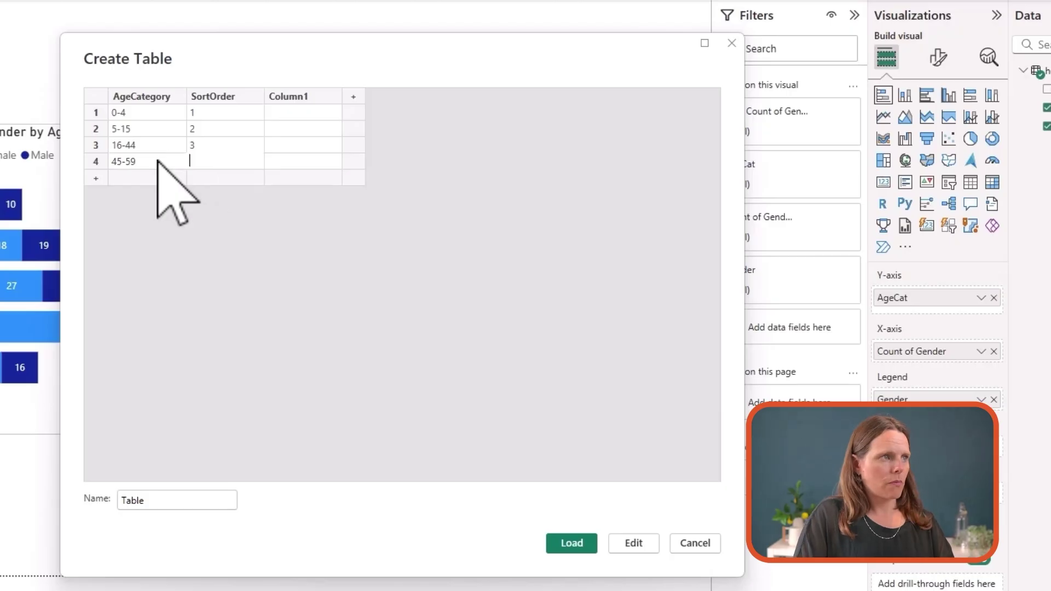
pyautogui.write('4')
pyautogui.press('Tab')
pyautogui.press('Tab')
pyautogui.write('60+')
pyautogui.press('Tab')
pyautogui.write('5')
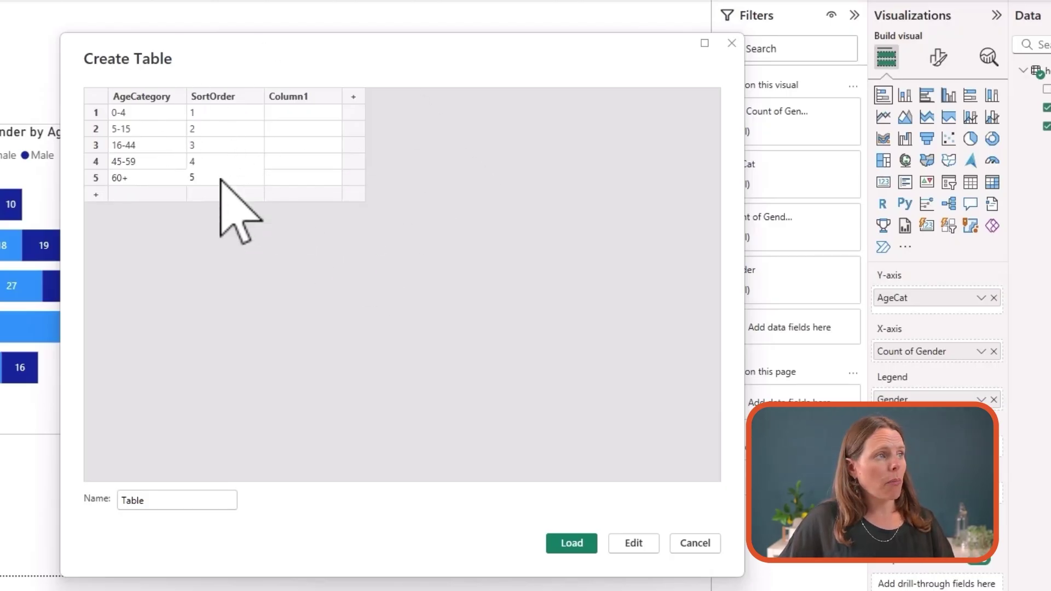
# - Name the new table Sort Order AgeCat Table and load it into the model
pyautogui.click(157, 501)
pyautogui.moveTo(157, 501); pyautogui.dragTo(120, 499)
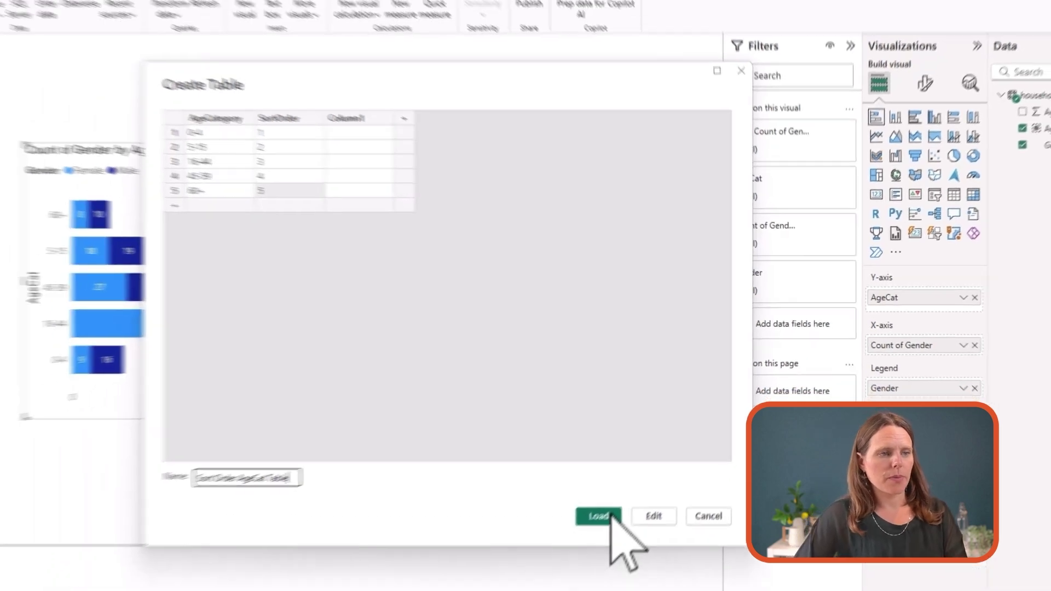
pyautogui.click(586, 546)
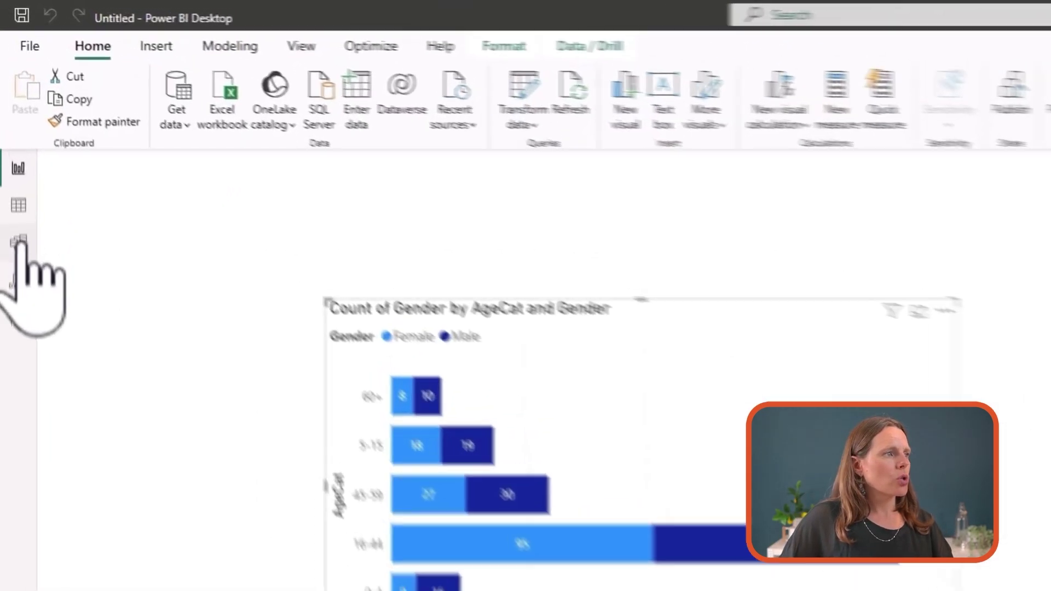
# - In the model view, lengthen the household_roster and Sort Order AgeCat Table cards and space them apart
pyautogui.click(19, 241)
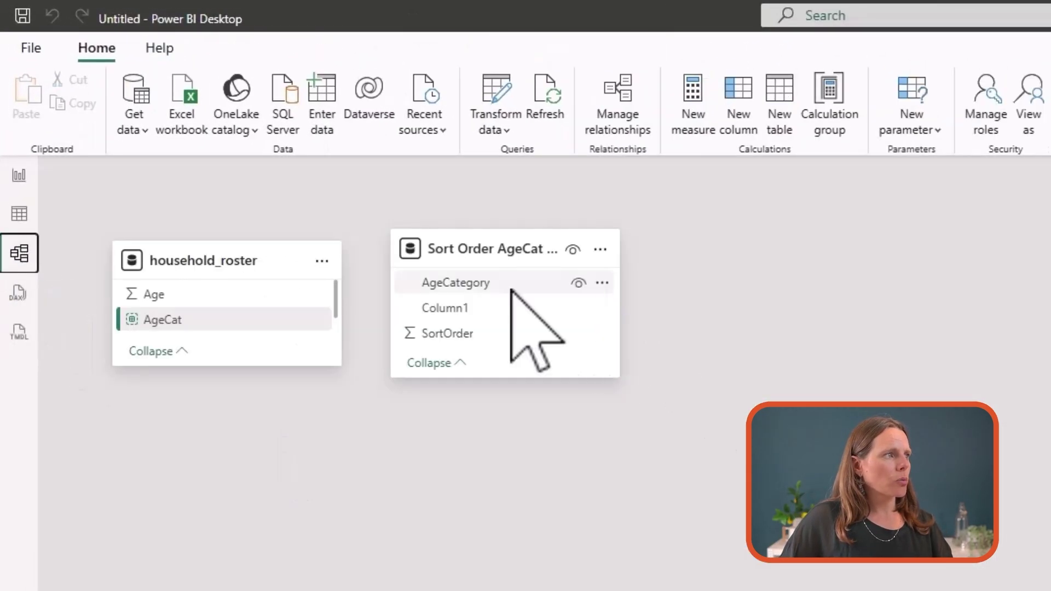
pyautogui.moveTo(323, 368); pyautogui.dragTo(345, 520)
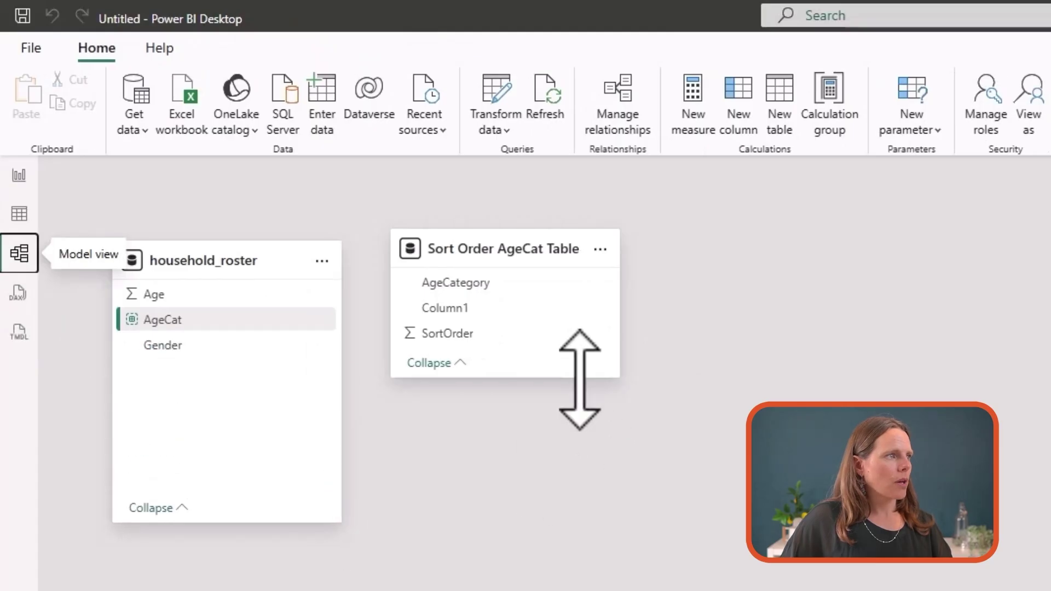
pyautogui.moveTo(579, 378); pyautogui.dragTo(581, 492)
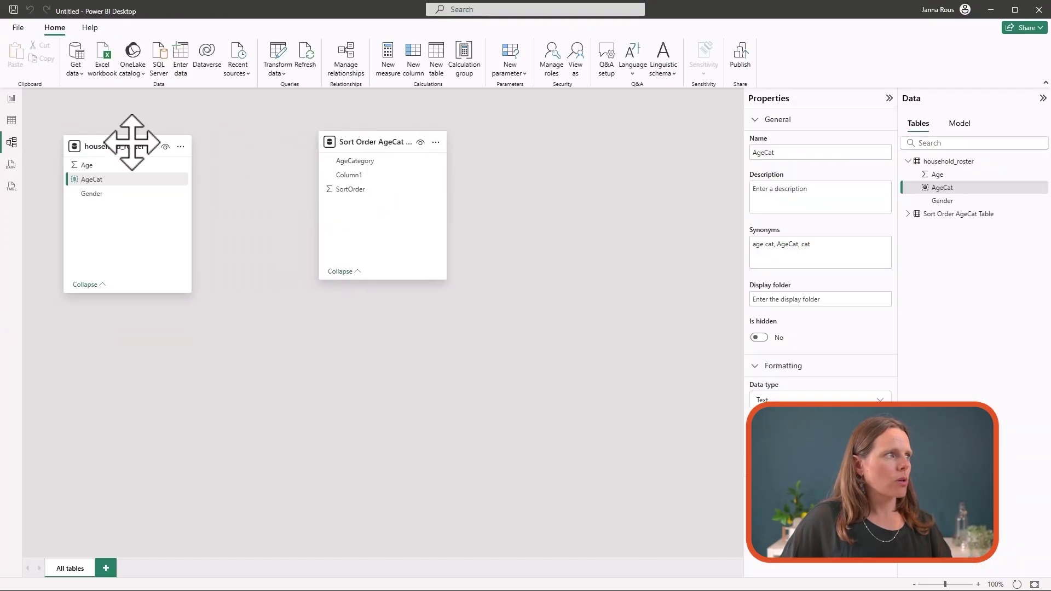
pyautogui.moveTo(220, 269); pyautogui.dragTo(602, 302)
# - Create an active one-to-many relationship from AgeCategory in Sort Order AgeCat Table to AgeCat in household_roster, with single cross-filter direction
pyautogui.moveTo(345, 161); pyautogui.dragTo(139, 175)
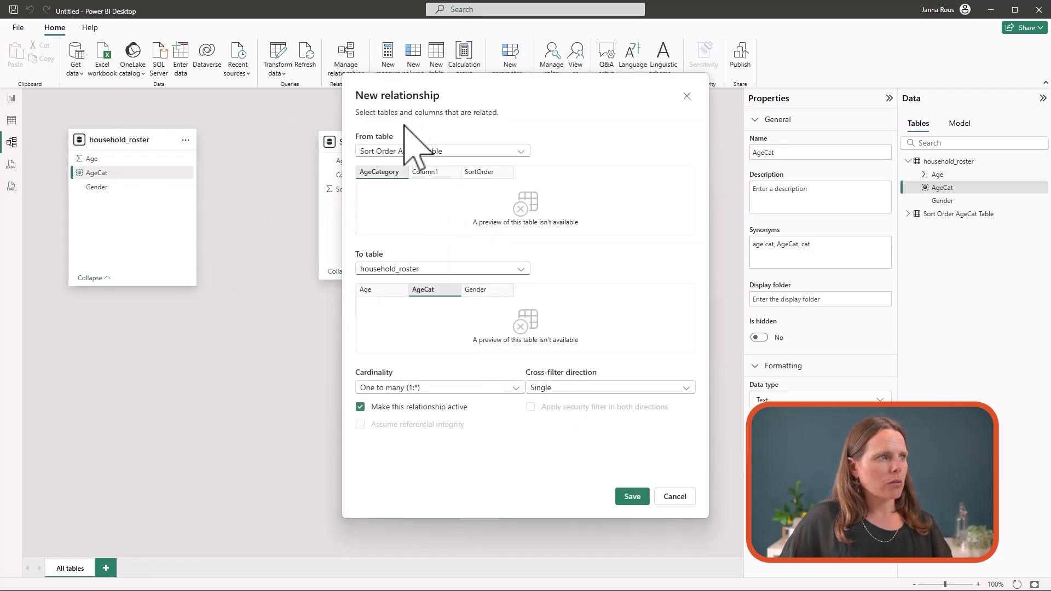
pyautogui.click(632, 496)
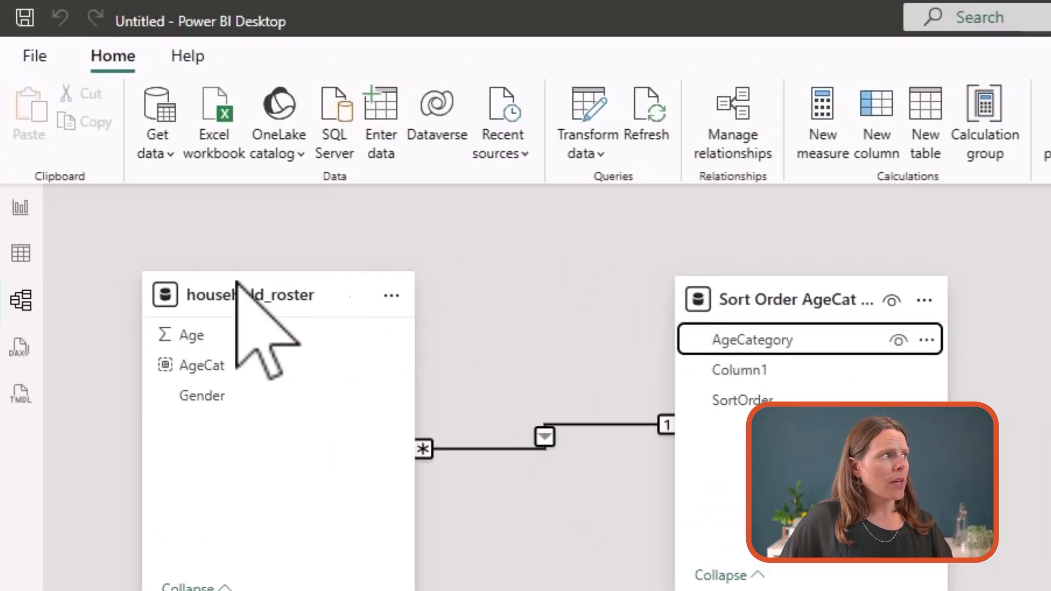
# - Add a calculated column to household_roster in the table view: SortOrder = RELATED('Sort Order AgeCat Table'[SortOrder])
pyautogui.click(21, 253)
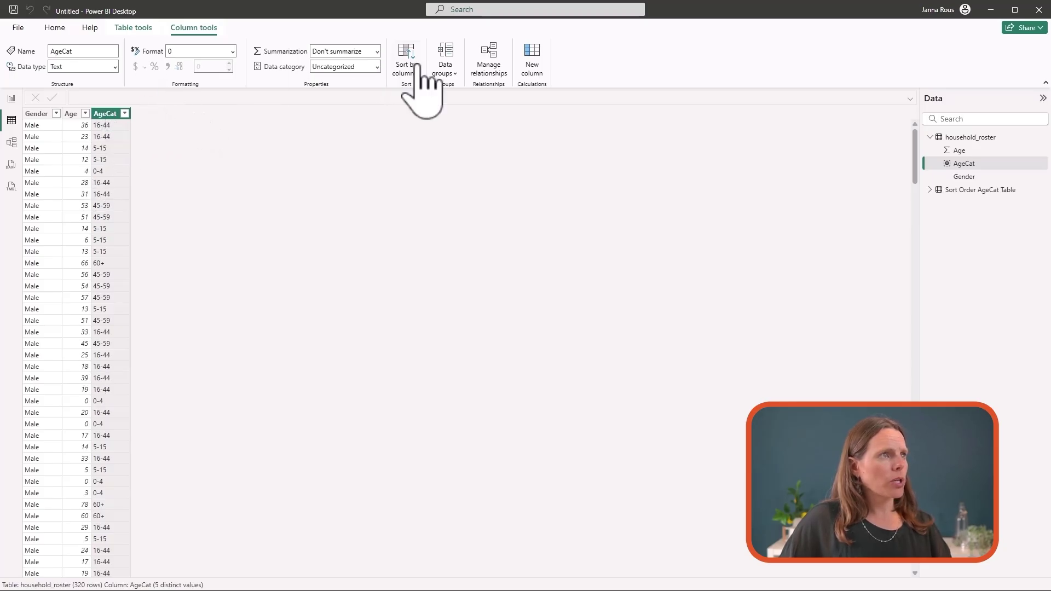
pyautogui.click(531, 55)
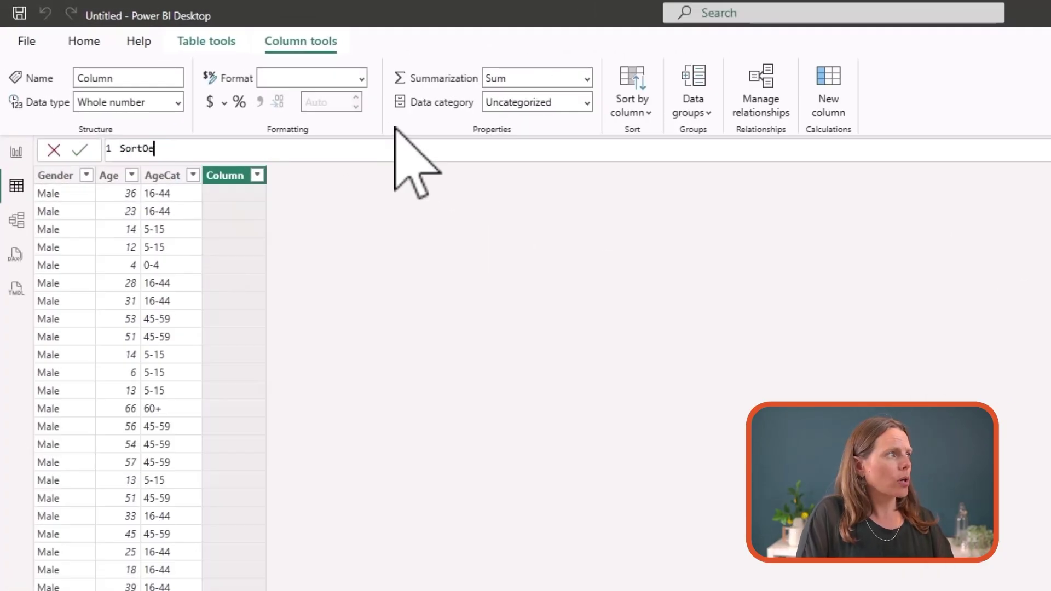
pyautogui.write('relate')
pyautogui.press('Tab')
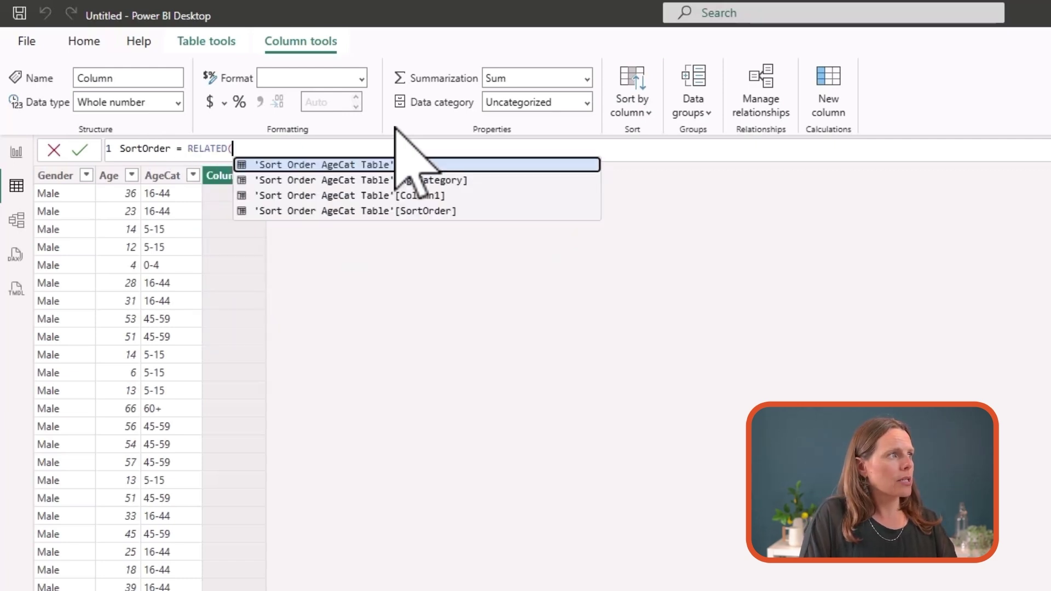
pyautogui.click(439, 211)
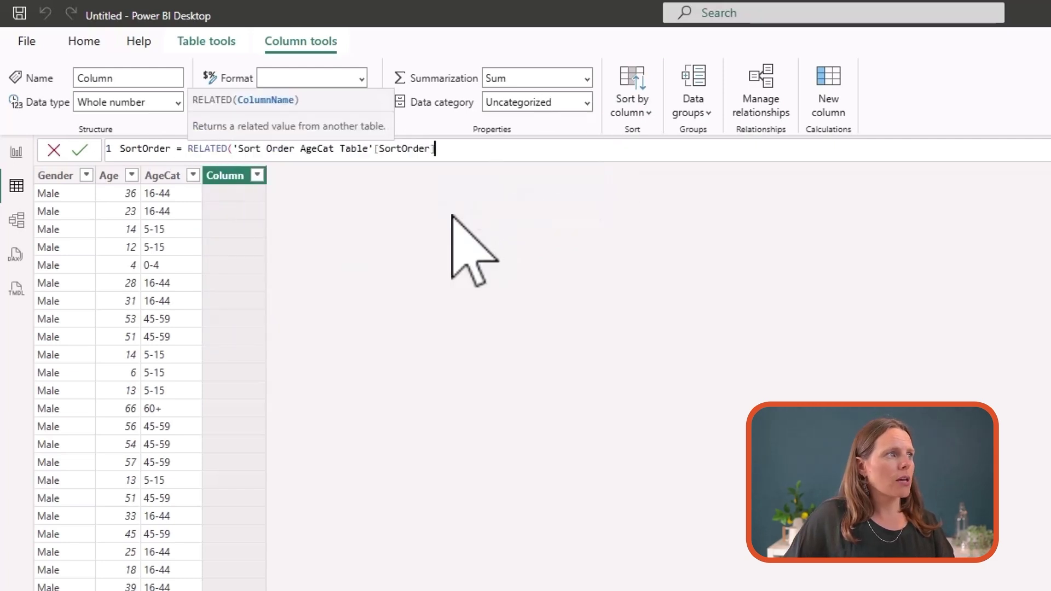
pyautogui.write(')')
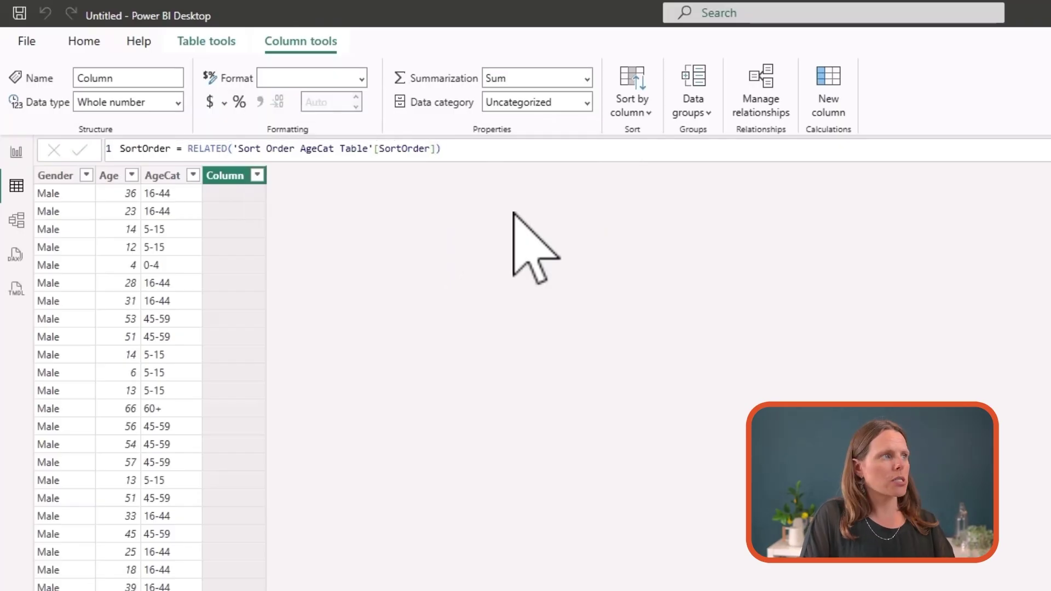
pyautogui.press('Return')
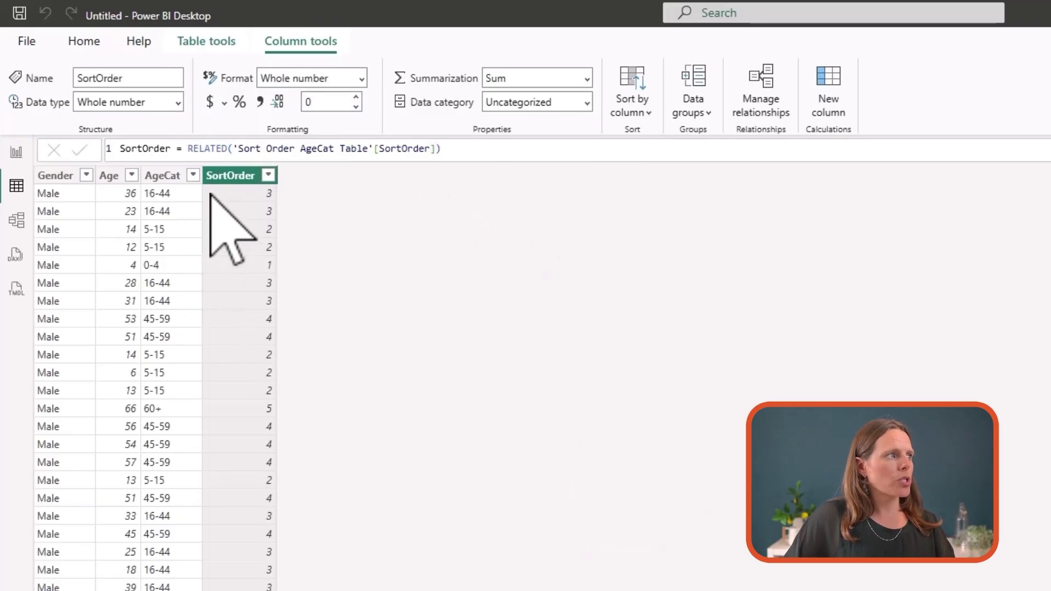
# - Set the AgeCat column of household_roster to sort by the SortOrder column
pyautogui.click(164, 175)
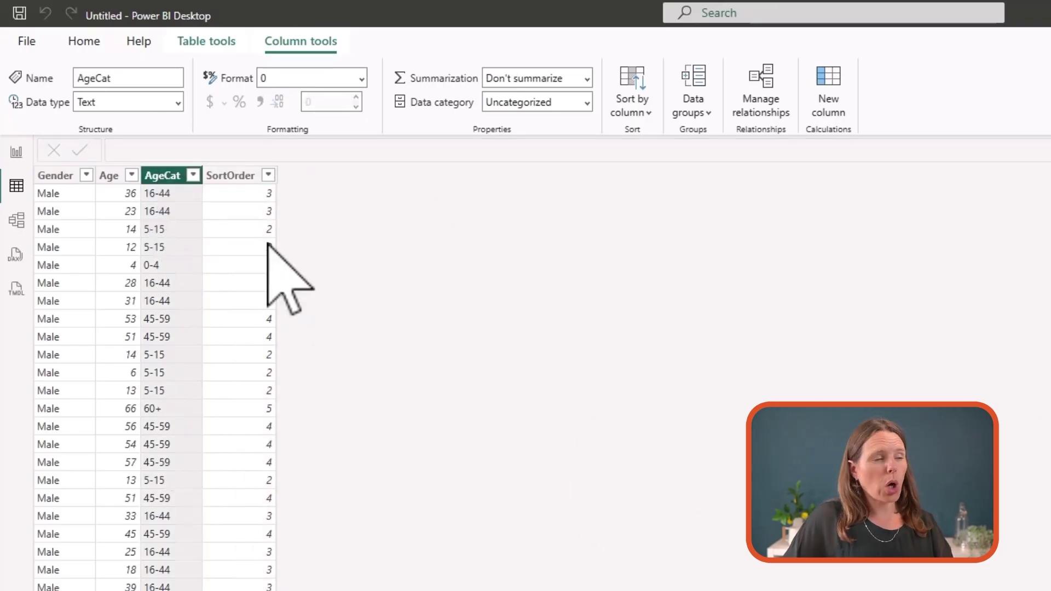
pyautogui.click(637, 112)
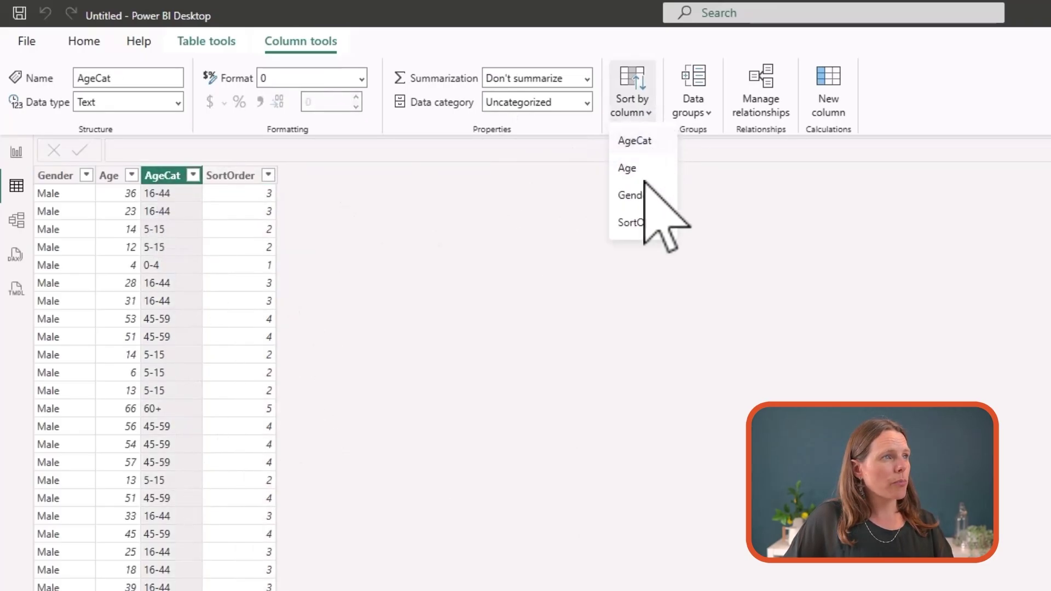
pyautogui.click(643, 222)
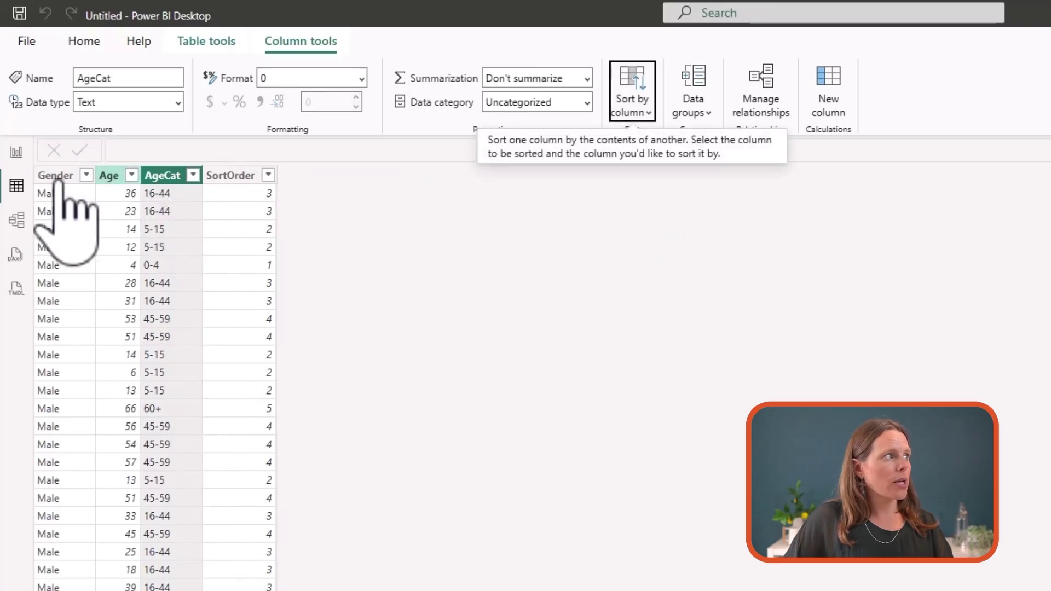
# - Return to the report view and shift the bar chart slightly down and to the right on the page
pyautogui.click(16, 151)
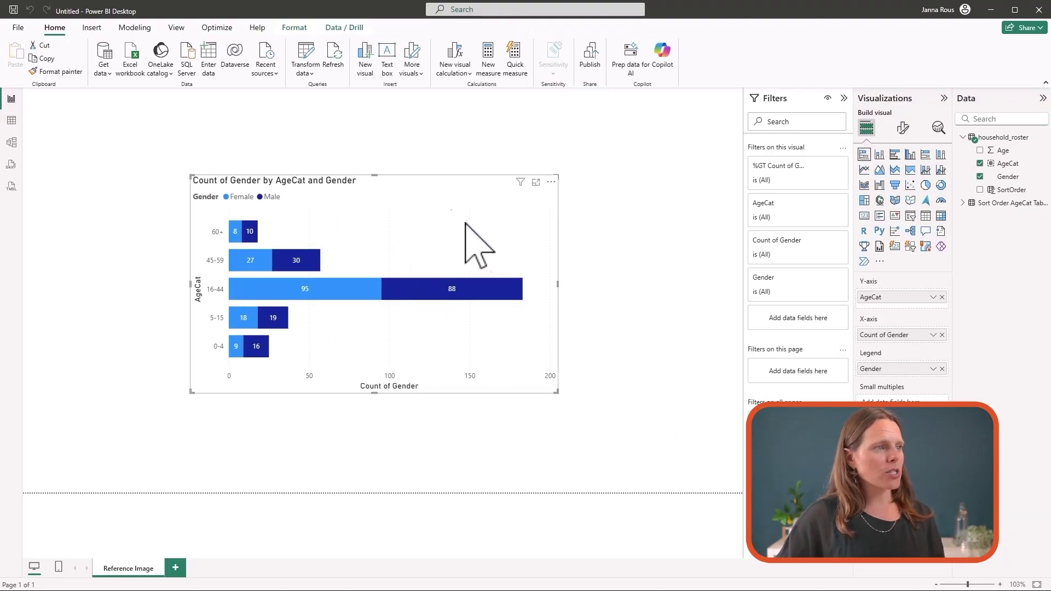
pyautogui.moveTo(478, 227)
pyautogui.mouseDown()
pyautogui.moveTo(342, 235)
pyautogui.moveTo(520, 238)
pyautogui.moveTo(481, 239)
pyautogui.mouseUp()
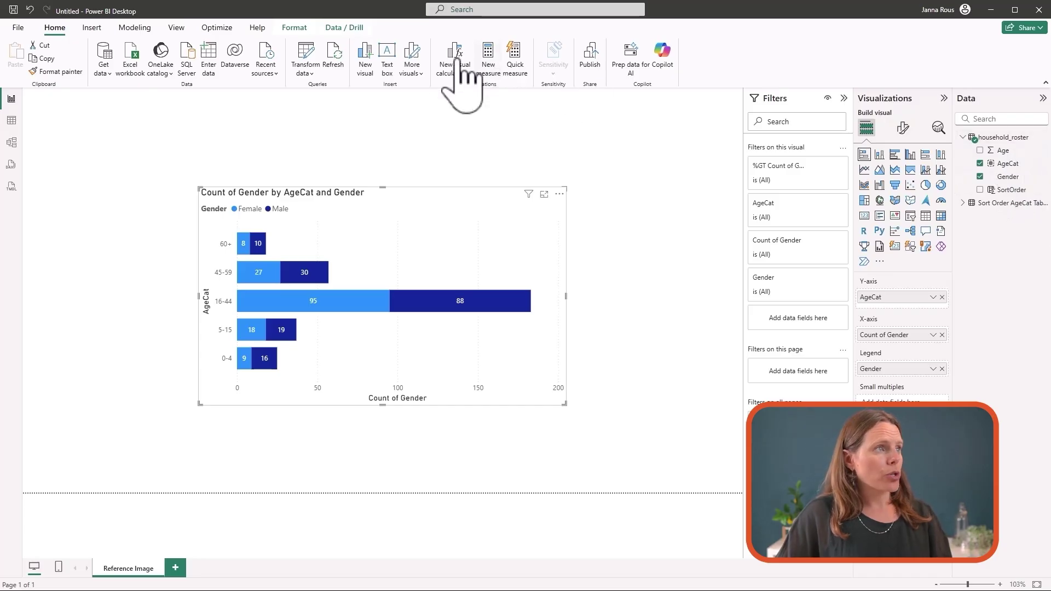
# - Create a new measure in household_roster: Count of Males = COUNTROWS(household_roster)
pyautogui.click(1005, 139)
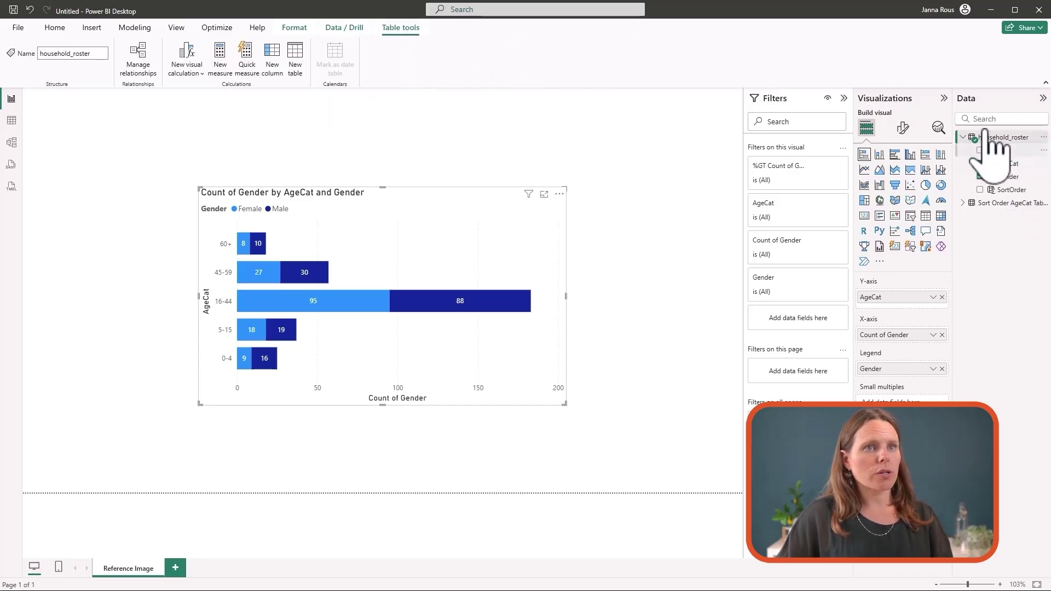
pyautogui.click(220, 57)
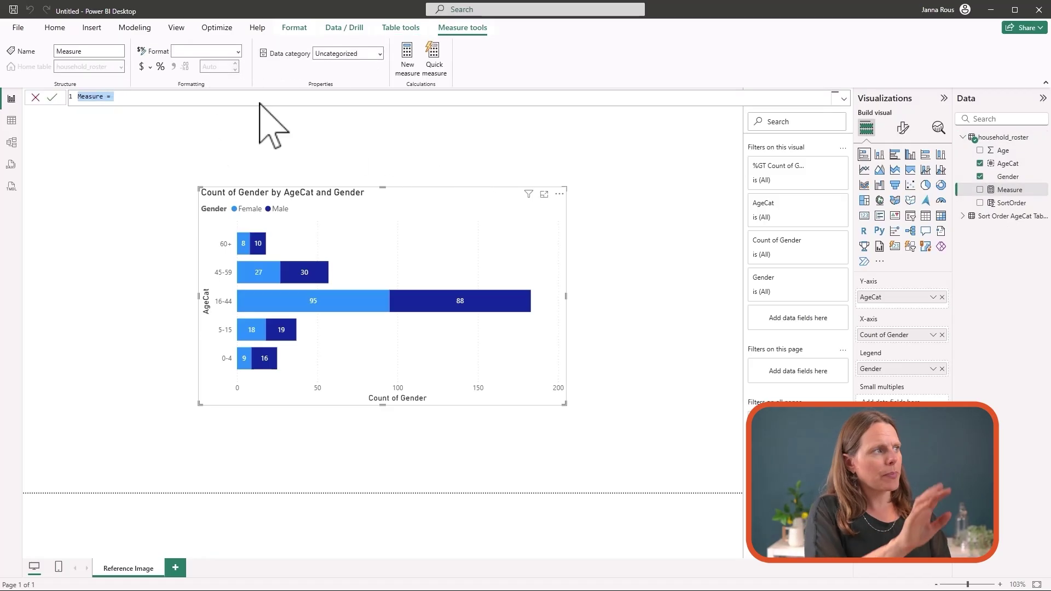
pyautogui.write('Count of Mal')
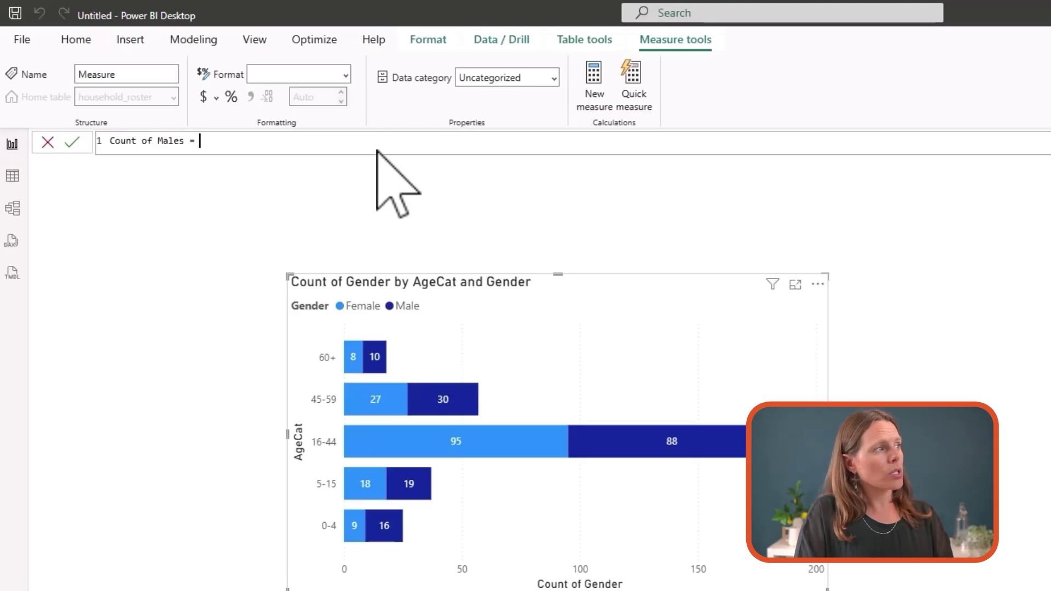
pyautogui.write('countr')
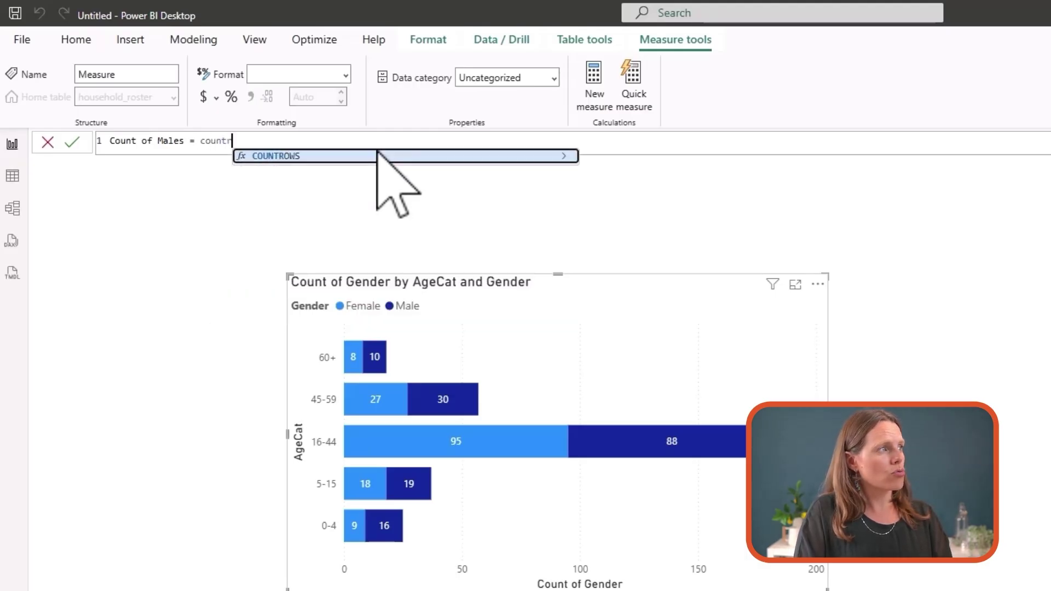
pyautogui.press('Tab')
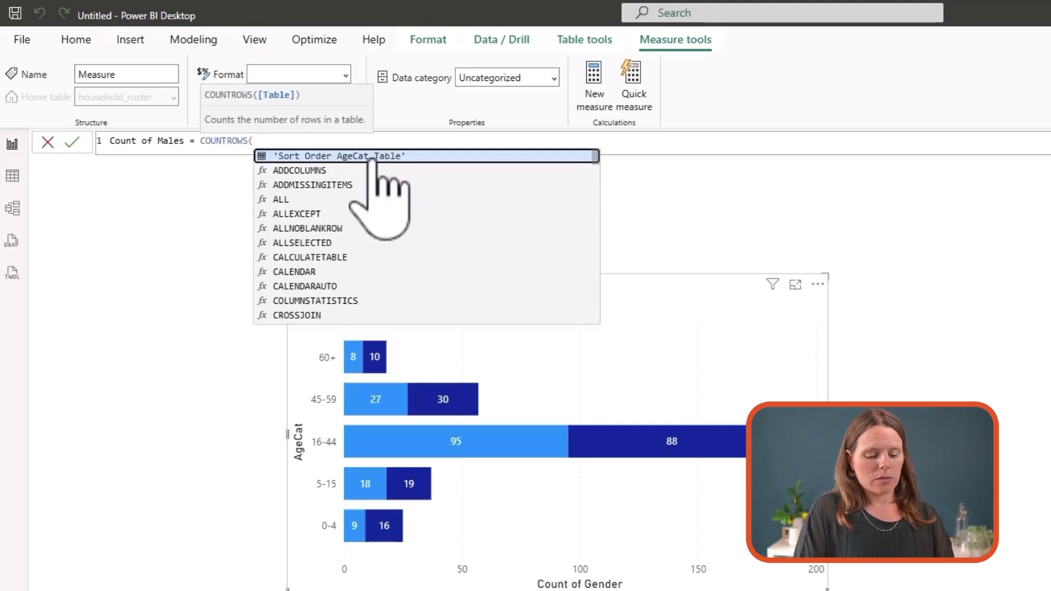
pyautogui.write('hou')
pyautogui.press('Tab')
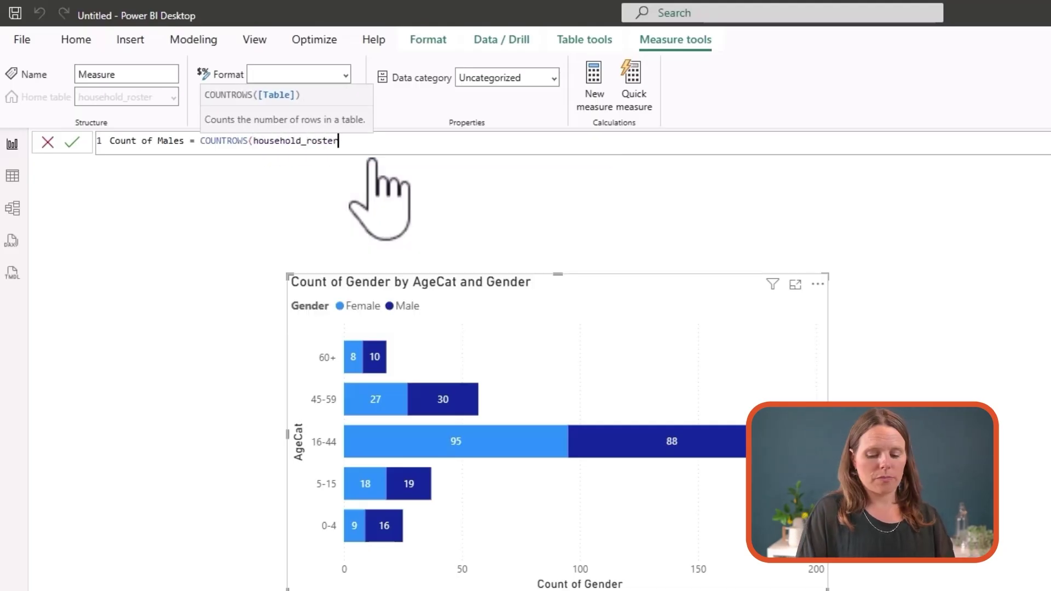
pyautogui.write(')')
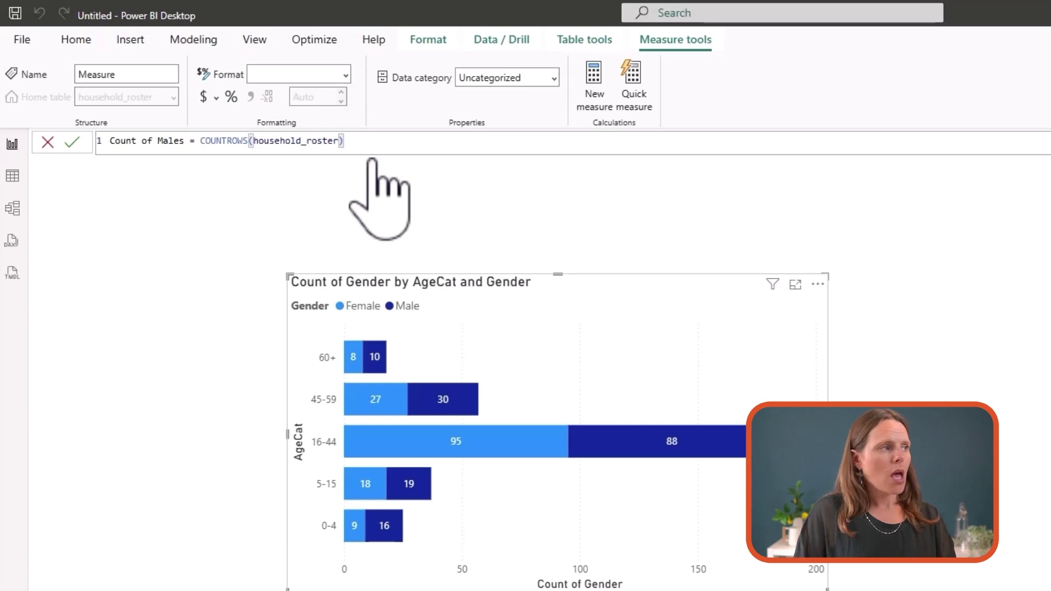
# - Wrap the Count of Males formula in CALCULATE with the filter household_roster[Gender]="Male" and commit the measure
pyautogui.click(200, 141)
pyautogui.write('CALCULATE(')
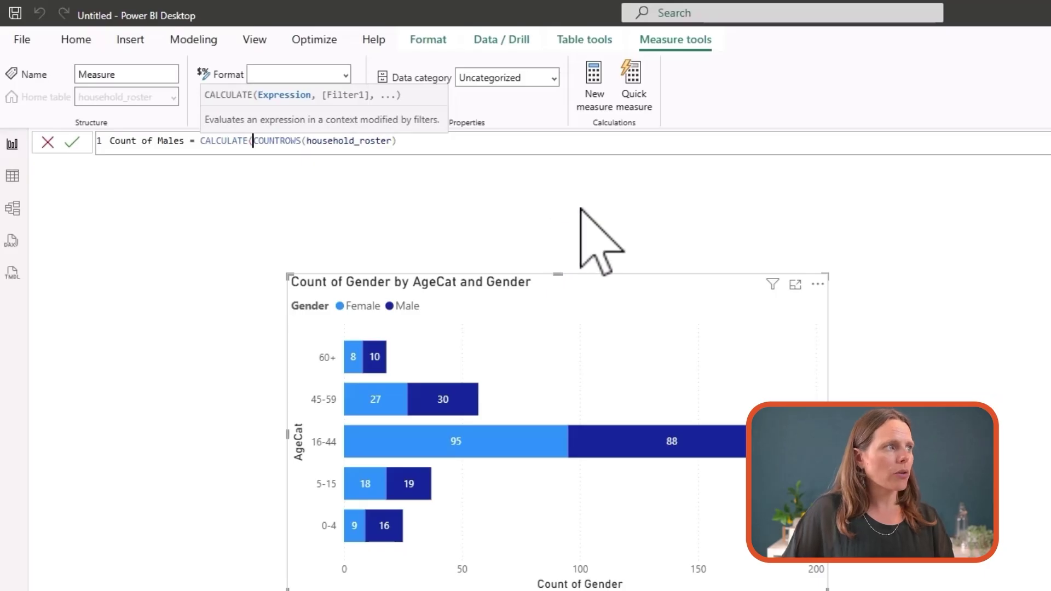
pyautogui.click(409, 142)
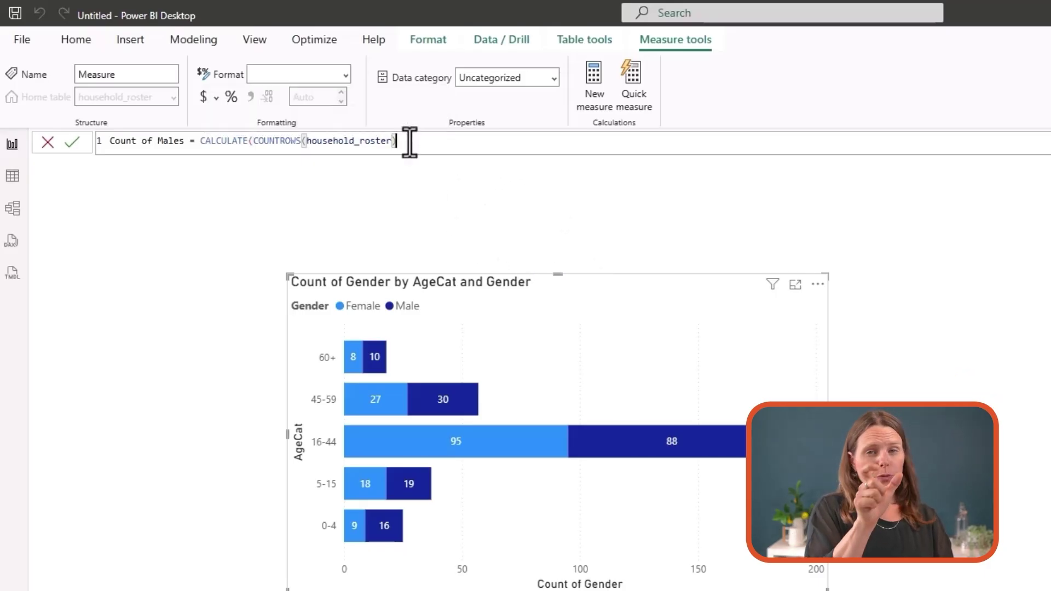
pyautogui.write(',')
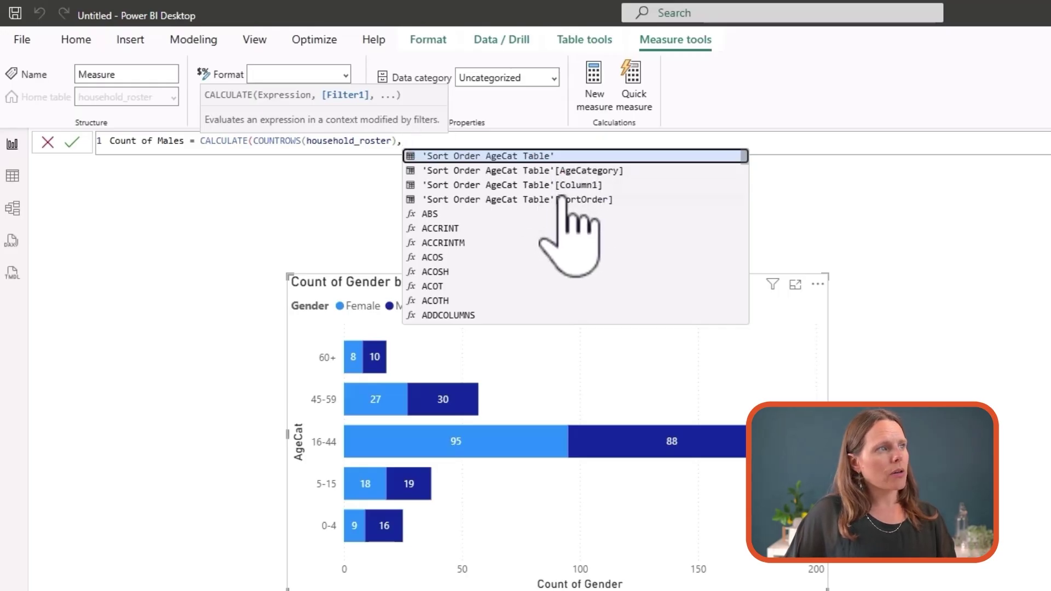
pyautogui.write('gend')
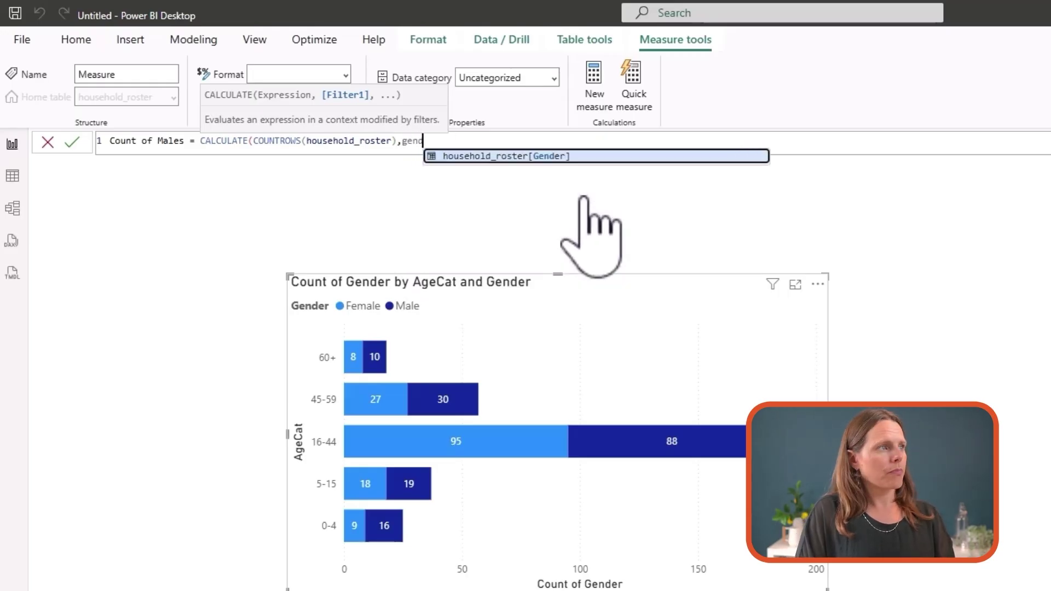
pyautogui.click(569, 159)
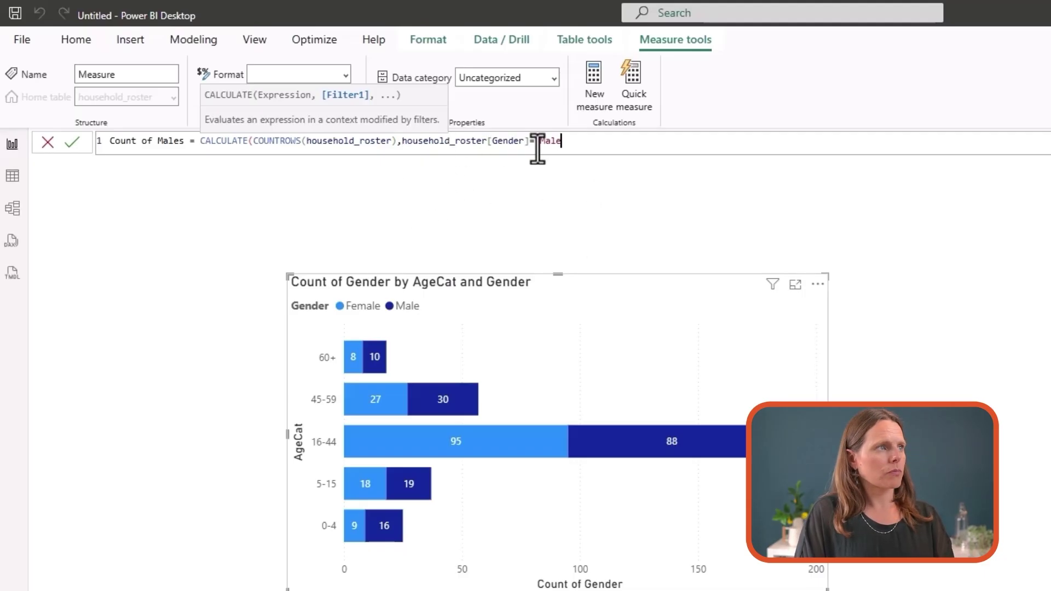
pyautogui.write('="Male")')
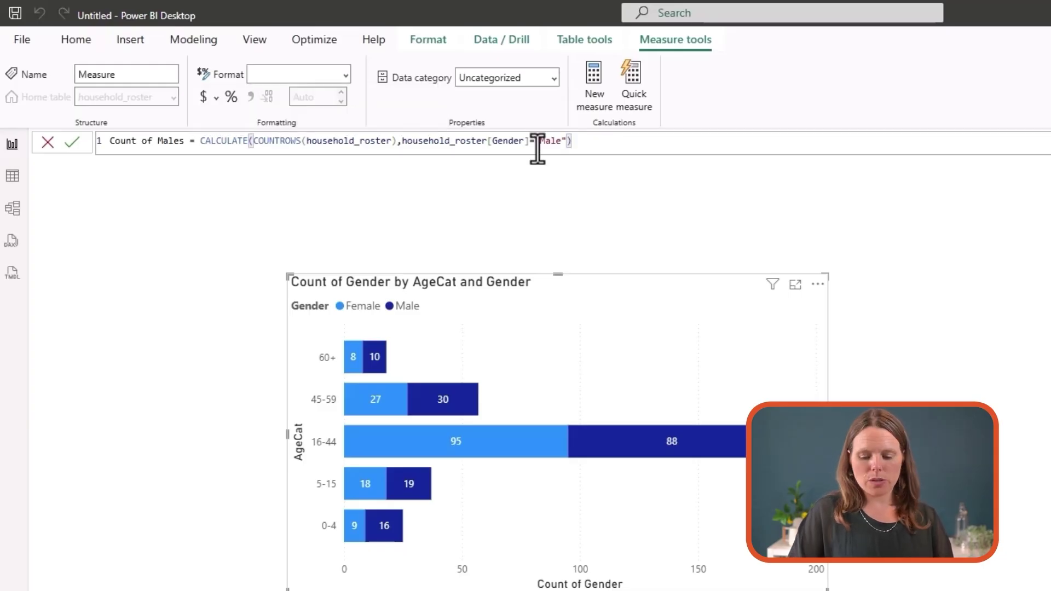
pyautogui.press('Return')
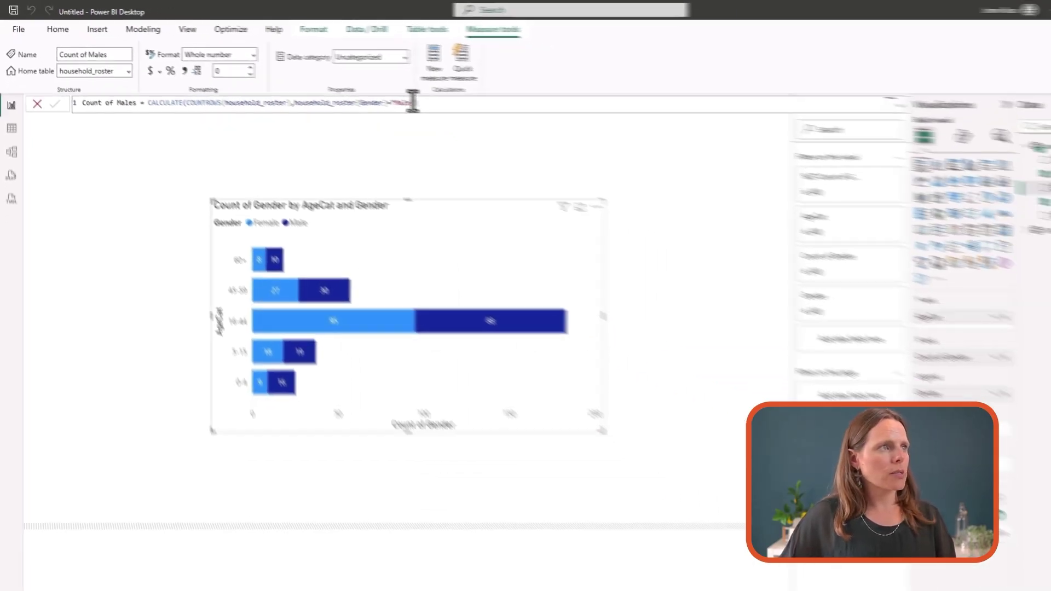
# - Add a card visual showing Count of Males in the upper-right corner of the report page
pyautogui.click(694, 174)
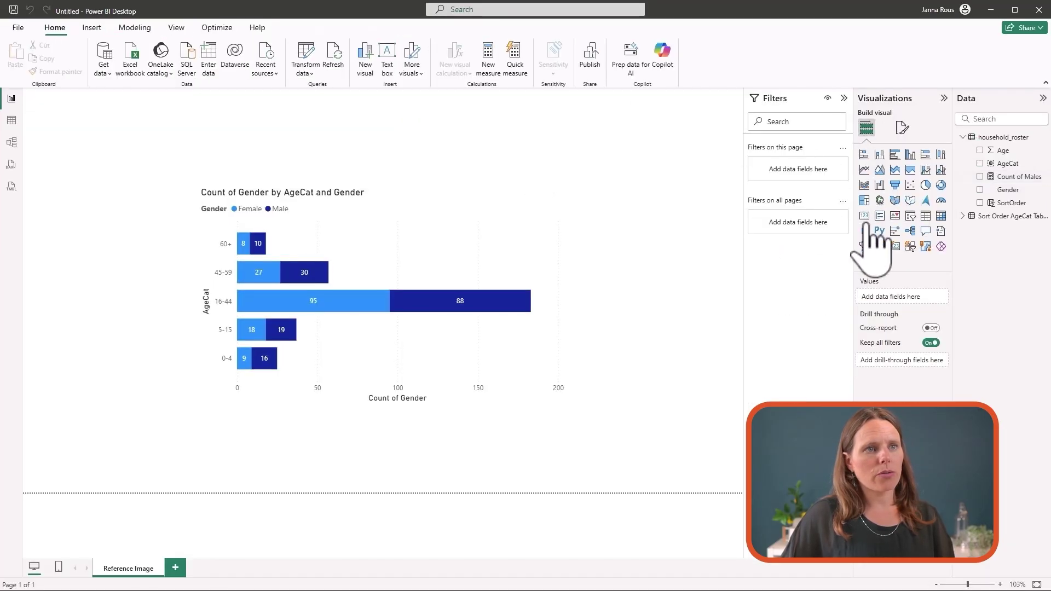
pyautogui.click(685, 280)
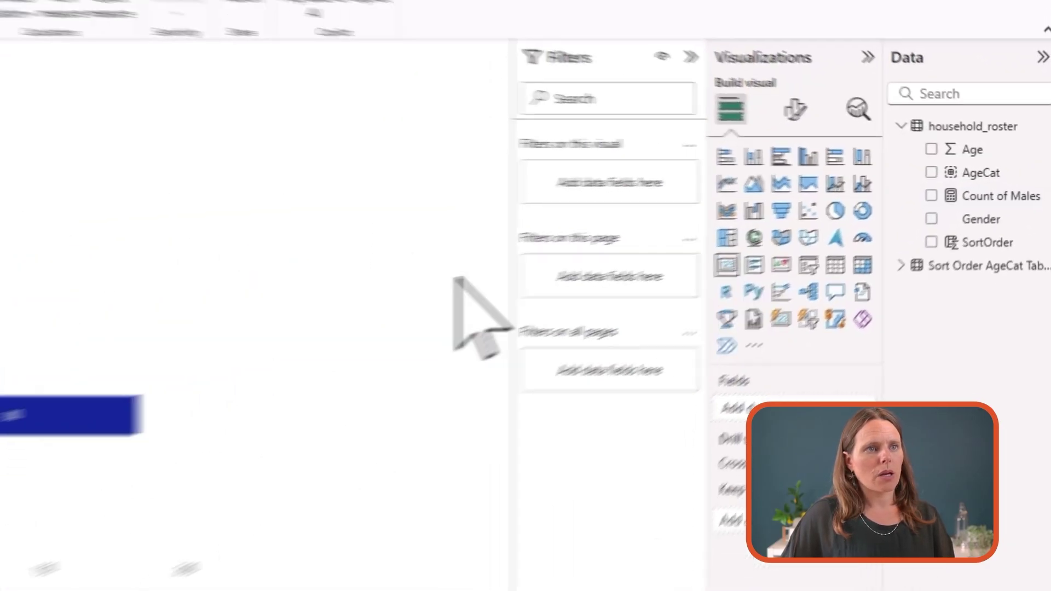
pyautogui.moveTo(277, 159); pyautogui.dragTo(701, 141)
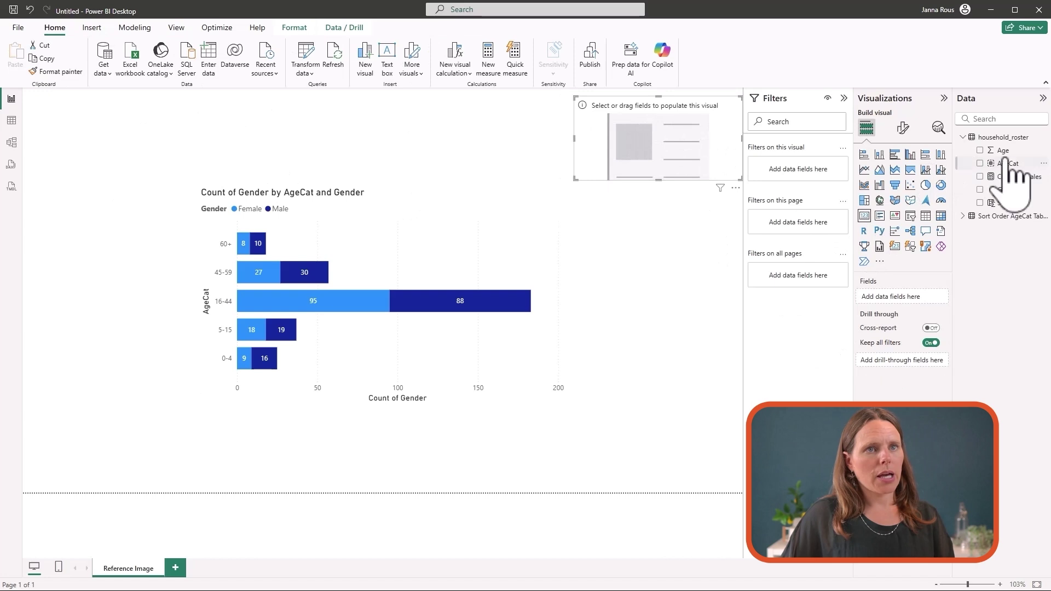
pyautogui.click(984, 178)
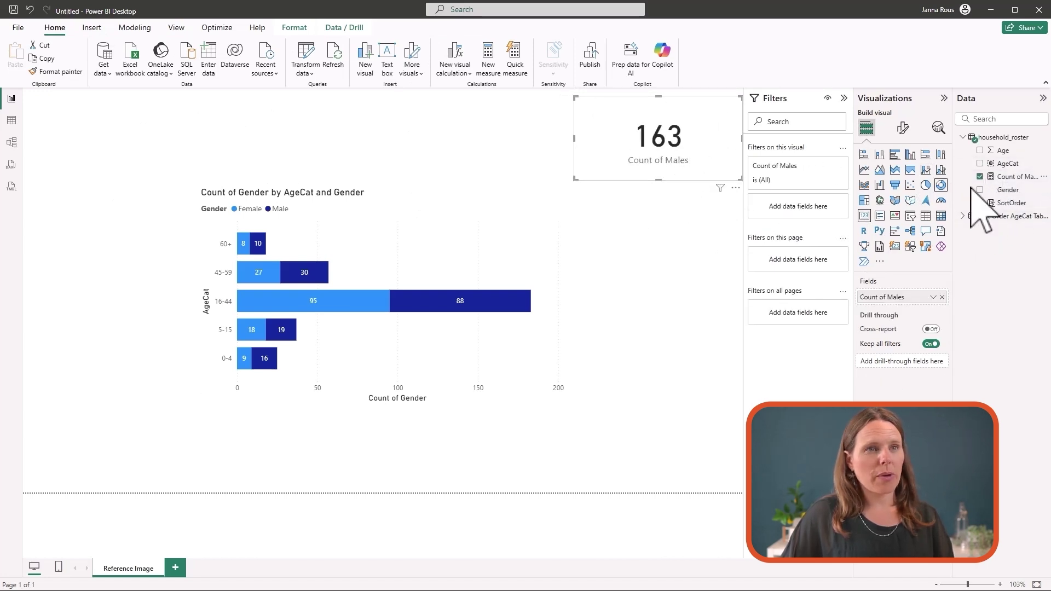
# - Create a measure from a copy of the Count of Males formula: Count of Females = CALCULATE(COUNTROWS(household_roster),household_roster[Gender]="Female")
pyautogui.click(1009, 178)
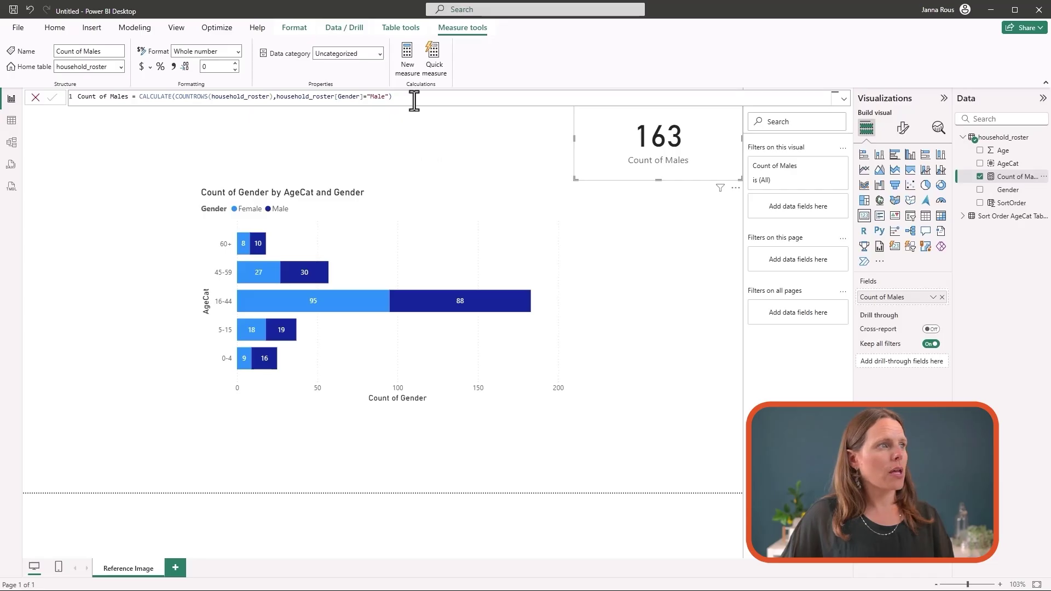
pyautogui.moveTo(405, 96); pyautogui.dragTo(139, 97)
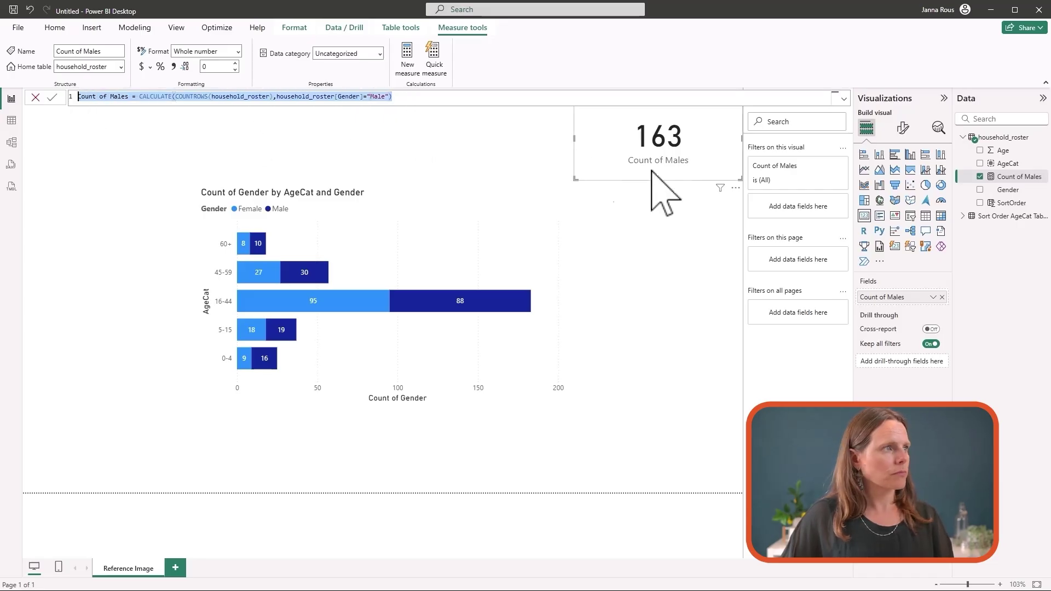
pyautogui.click(705, 148)
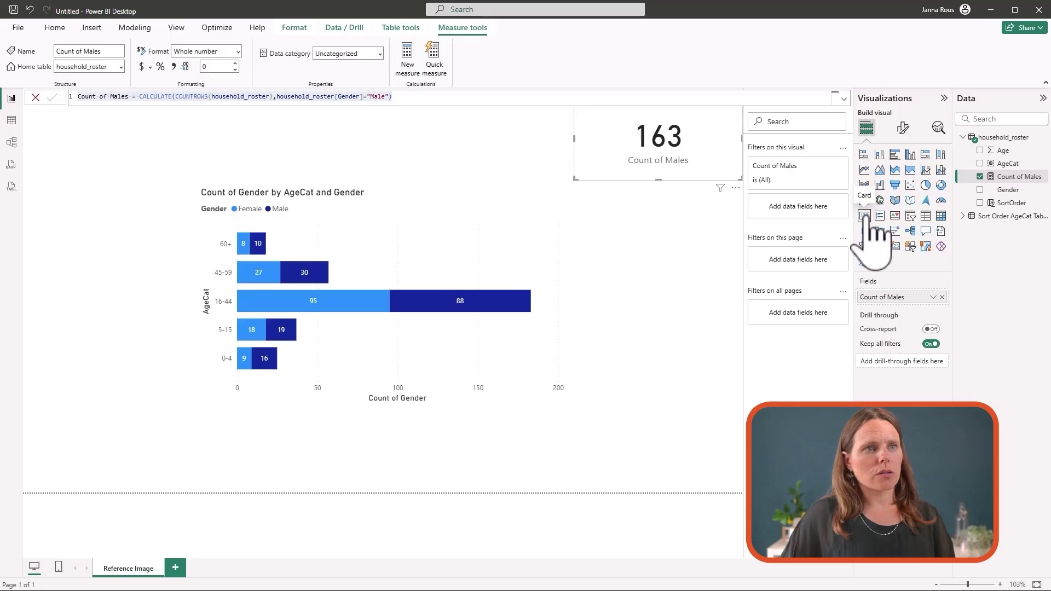
pyautogui.click(408, 60)
pyautogui.write('Count of Males = CALCULATE(COUNTROWS(household_roster),household_roster[Gender]="Male")')
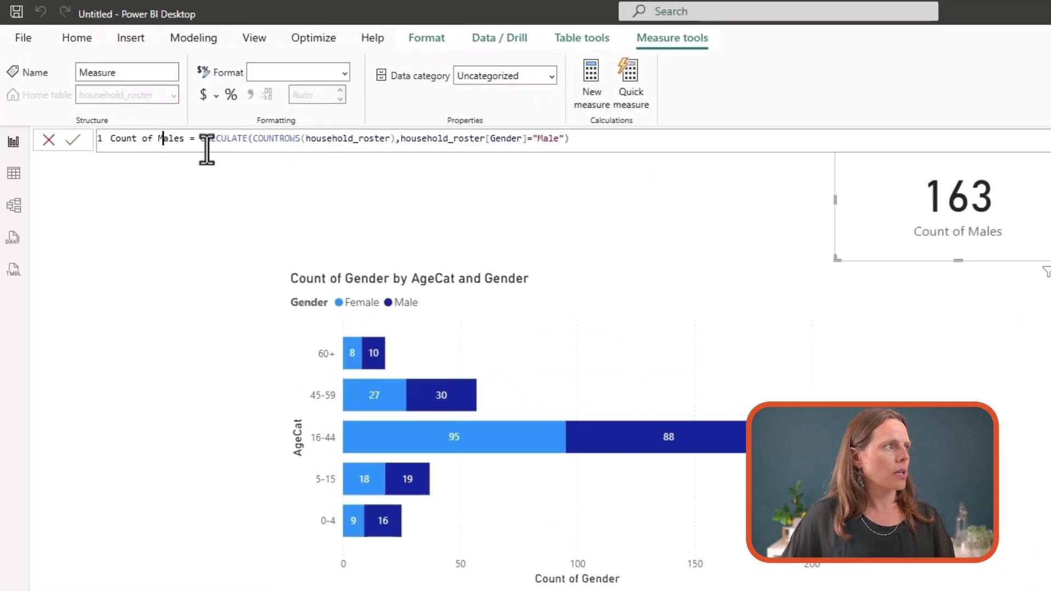
pyautogui.press('BackSpace')
pyautogui.write('Fe')
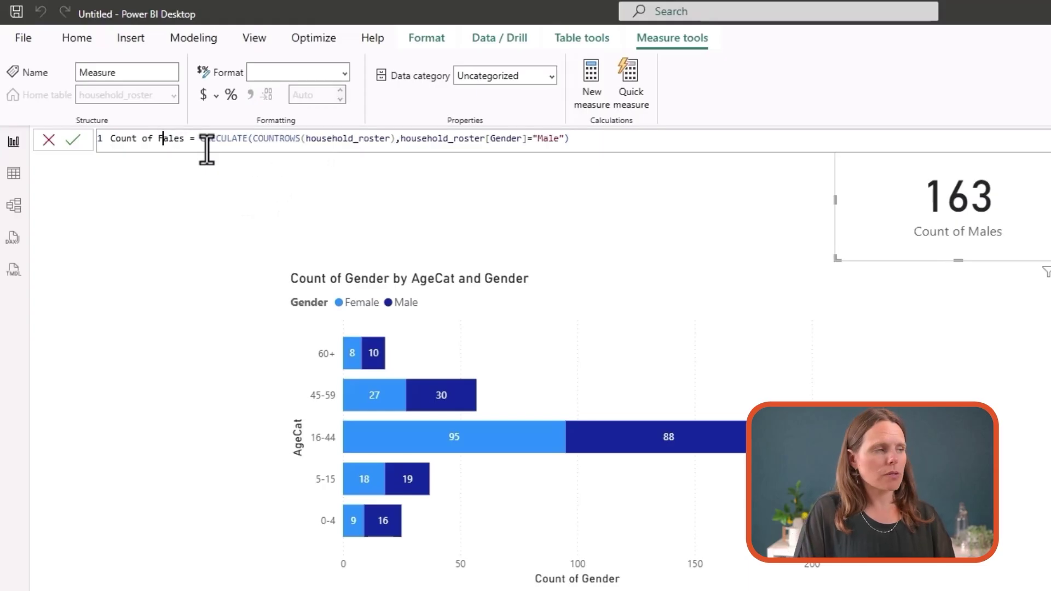
pyautogui.write('m')
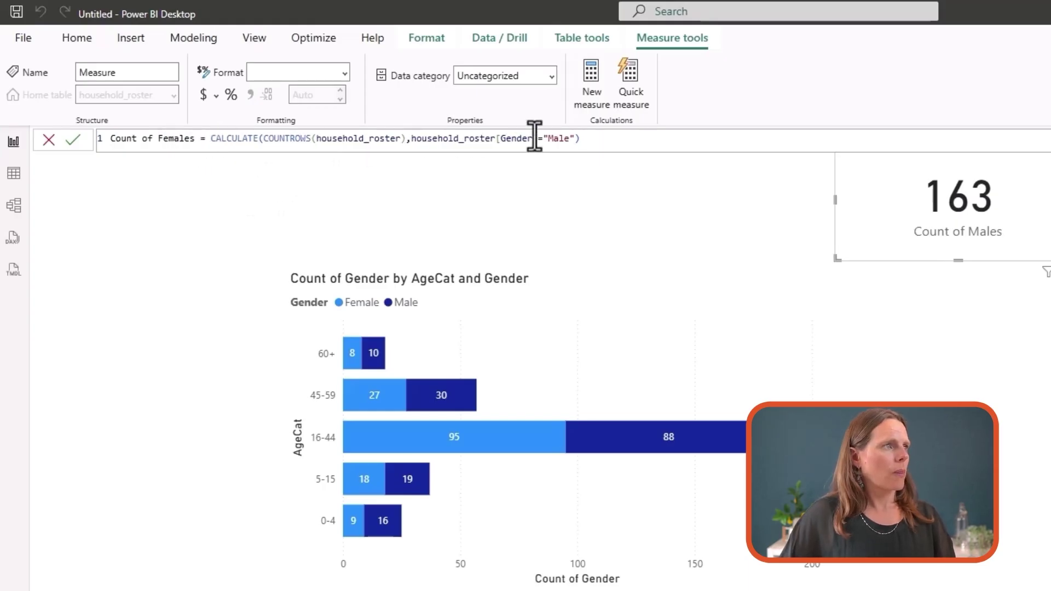
pyautogui.hotkey('ctrl', 'shift', 'Right')
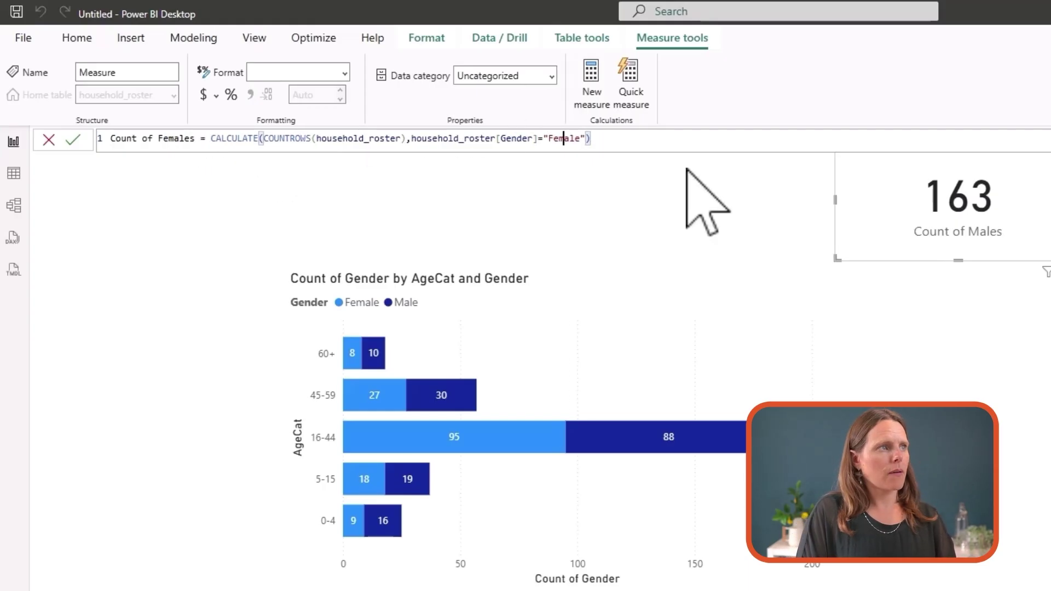
pyautogui.press('Return')
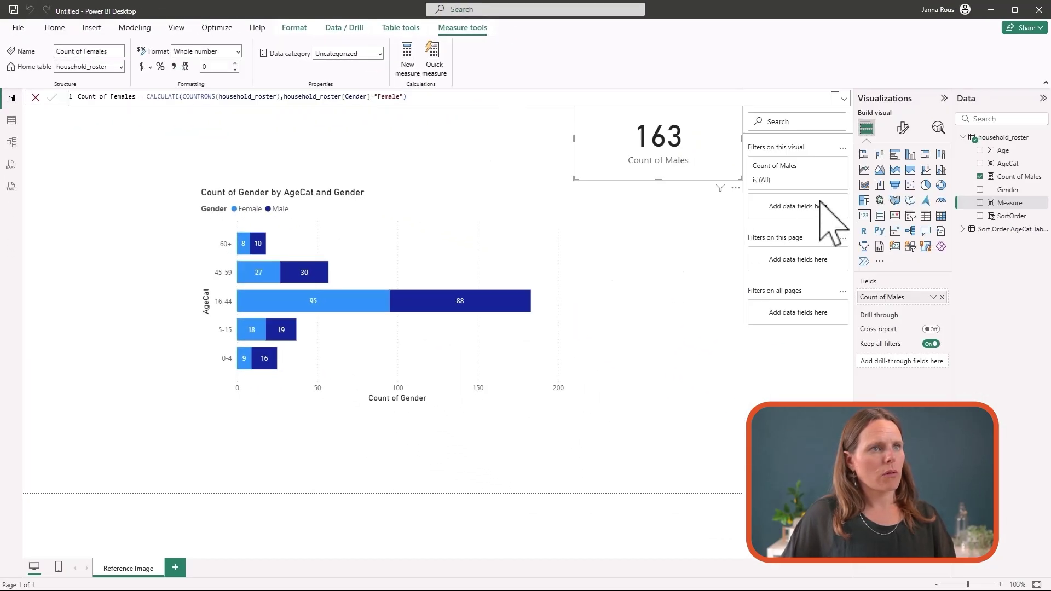
# - Add a card visual showing Count of Females and place it directly below the Count of Males card
pyautogui.click(685, 270)
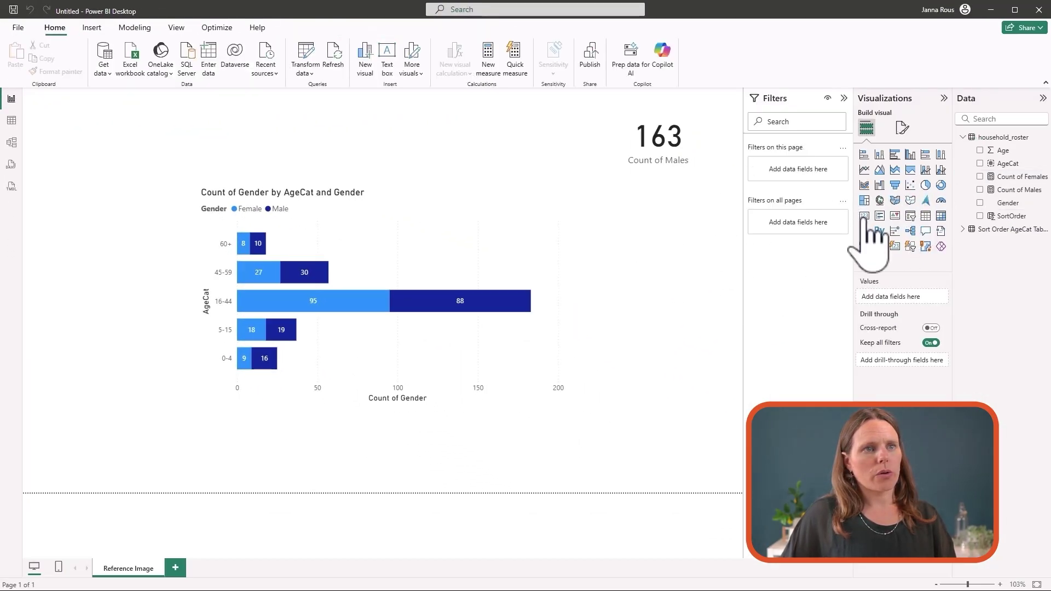
pyautogui.click(992, 178)
pyautogui.click(980, 177)
pyautogui.moveTo(178, 154); pyautogui.dragTo(728, 228)
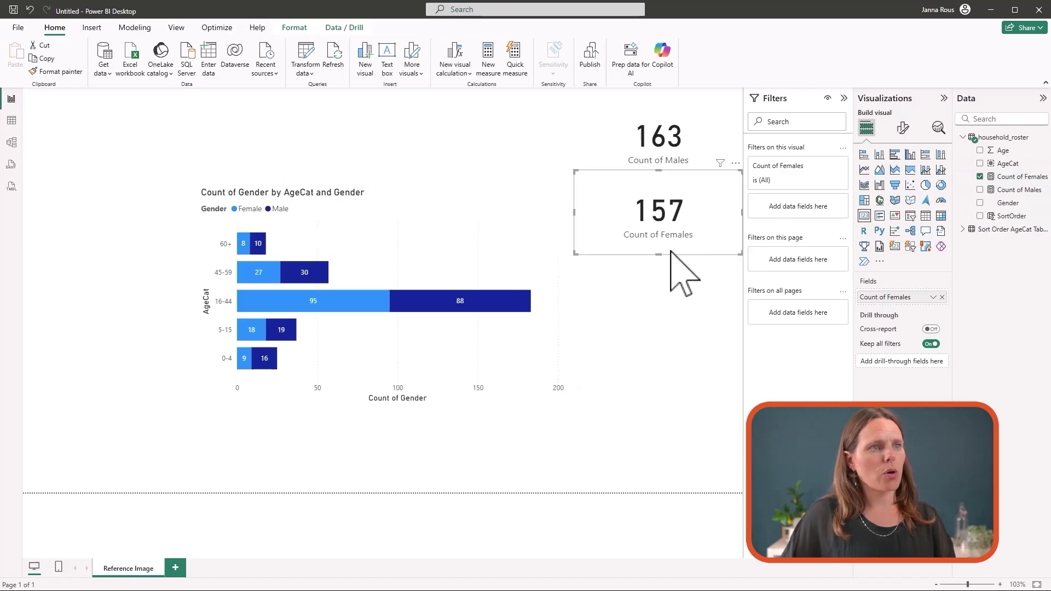
# - Narrow both count cards and shorten the Count of Males card so they do not overlap, and move the bar chart to the page's left edge
pyautogui.moveTo(573, 214); pyautogui.dragTo(597, 216)
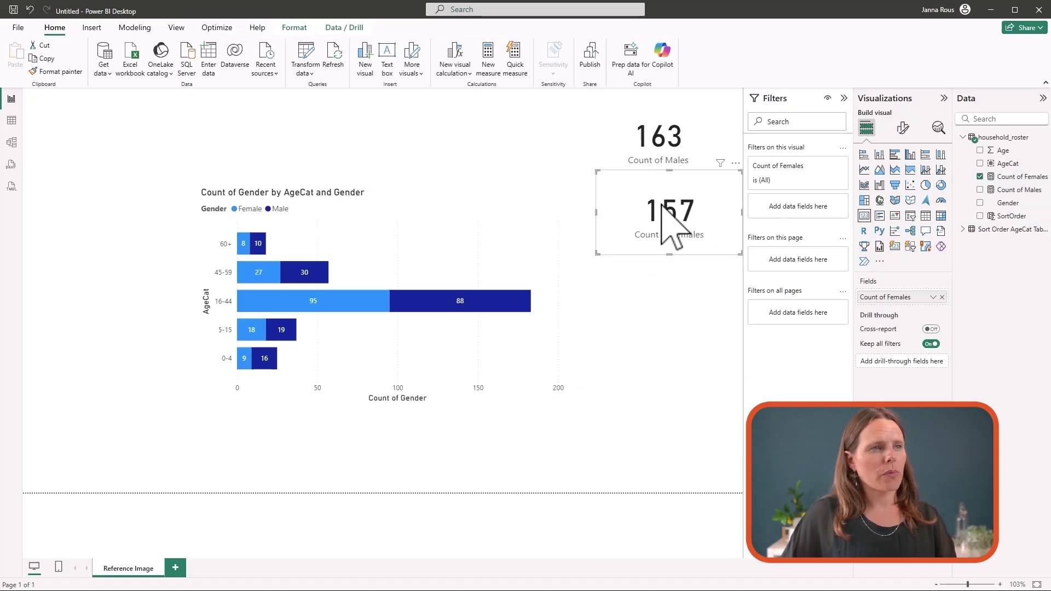
pyautogui.click(674, 161)
pyautogui.moveTo(573, 139); pyautogui.dragTo(597, 140)
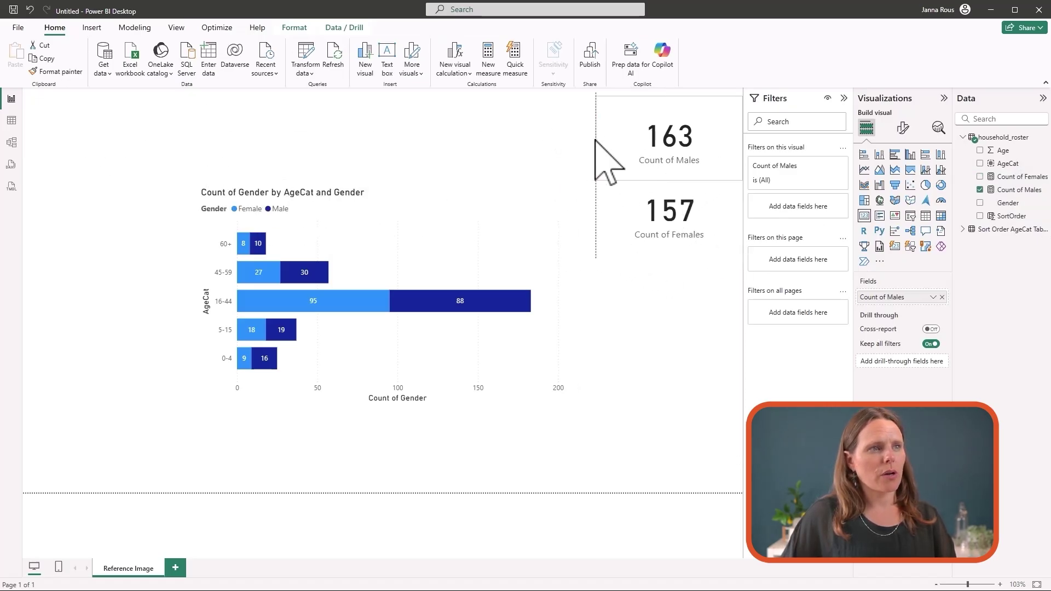
pyautogui.moveTo(670, 179); pyautogui.dragTo(674, 166)
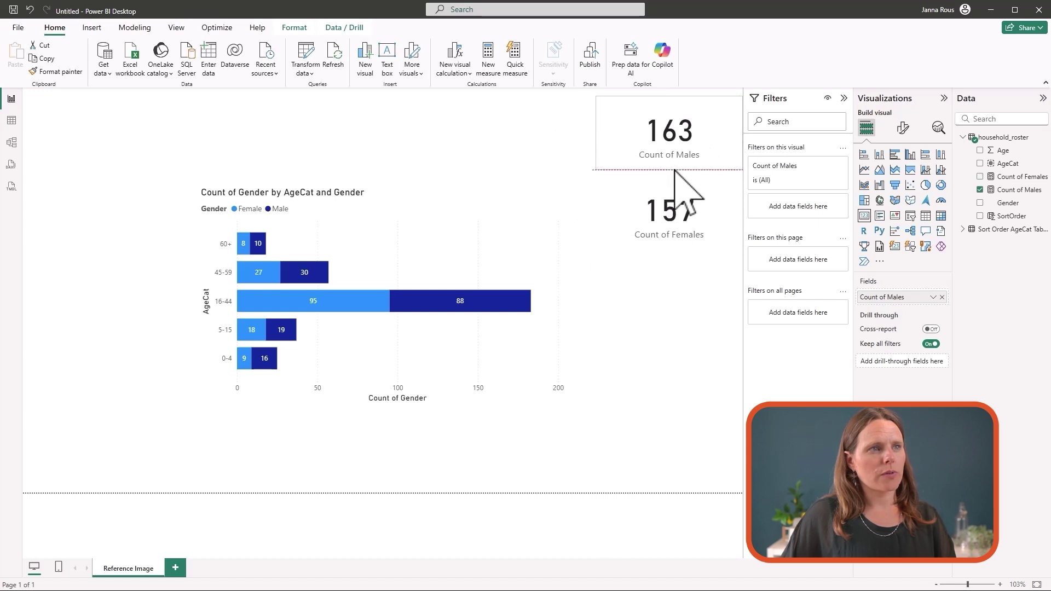
pyautogui.click(707, 297)
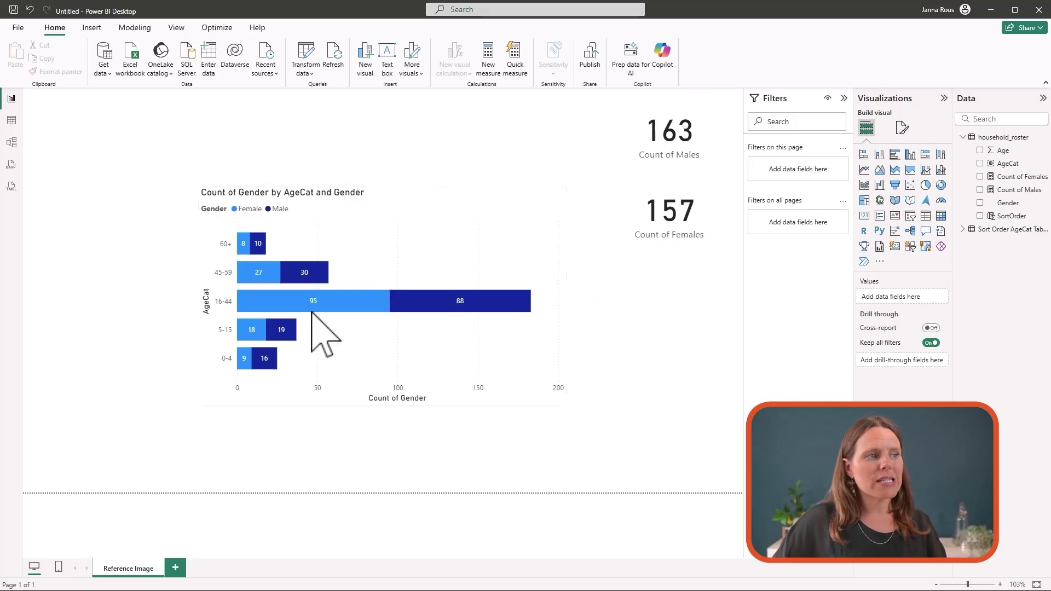
pyautogui.moveTo(446, 233); pyautogui.dragTo(274, 224)
# - Convert the Count of Males card into a stacked bar chart
pyautogui.click(685, 196)
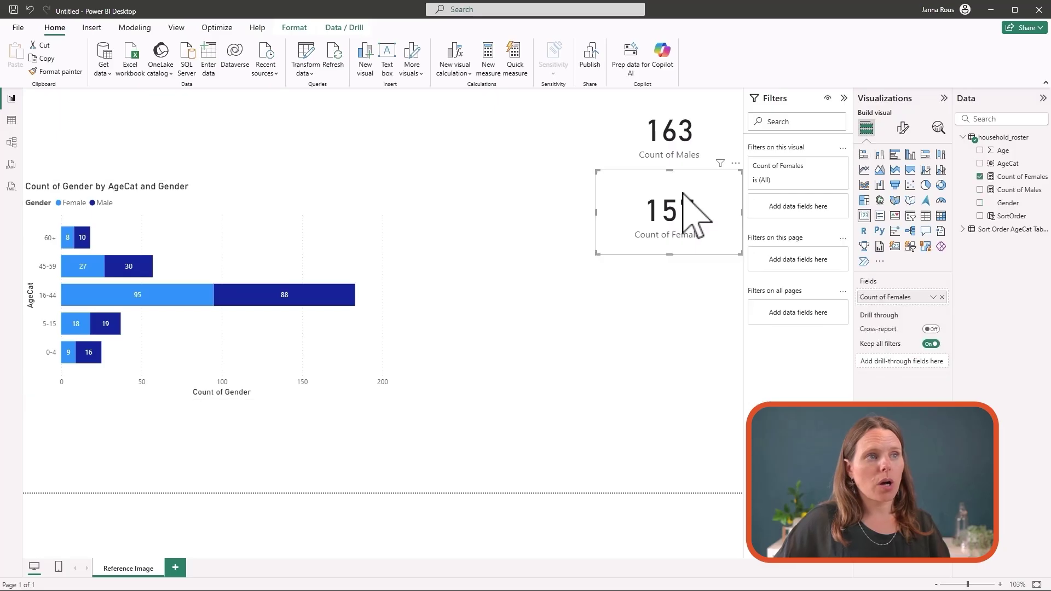
pyautogui.click(711, 135)
pyautogui.click(685, 189)
pyautogui.click(712, 143)
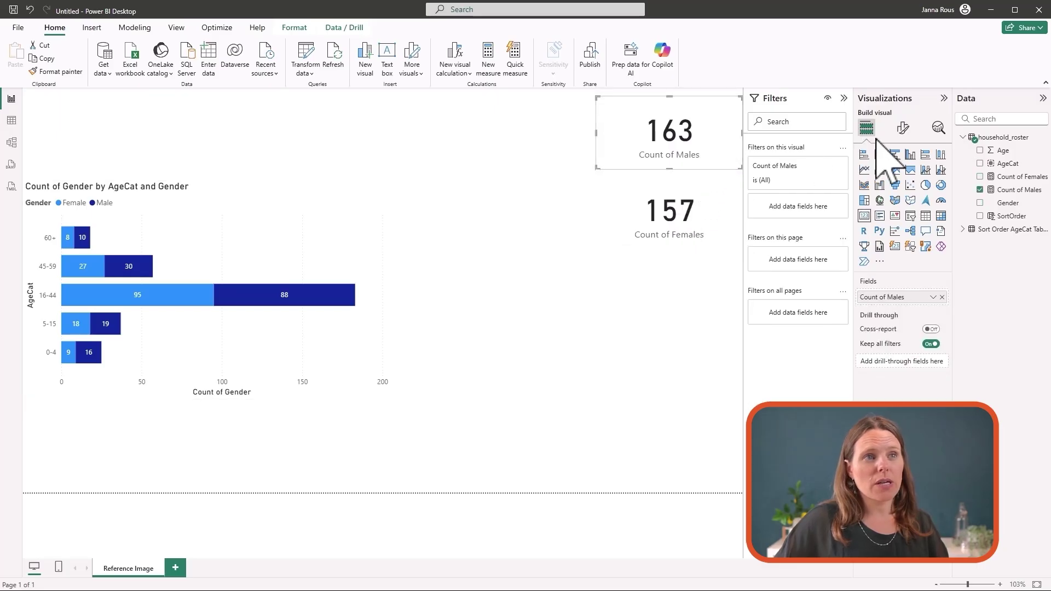
pyautogui.click(777, 183)
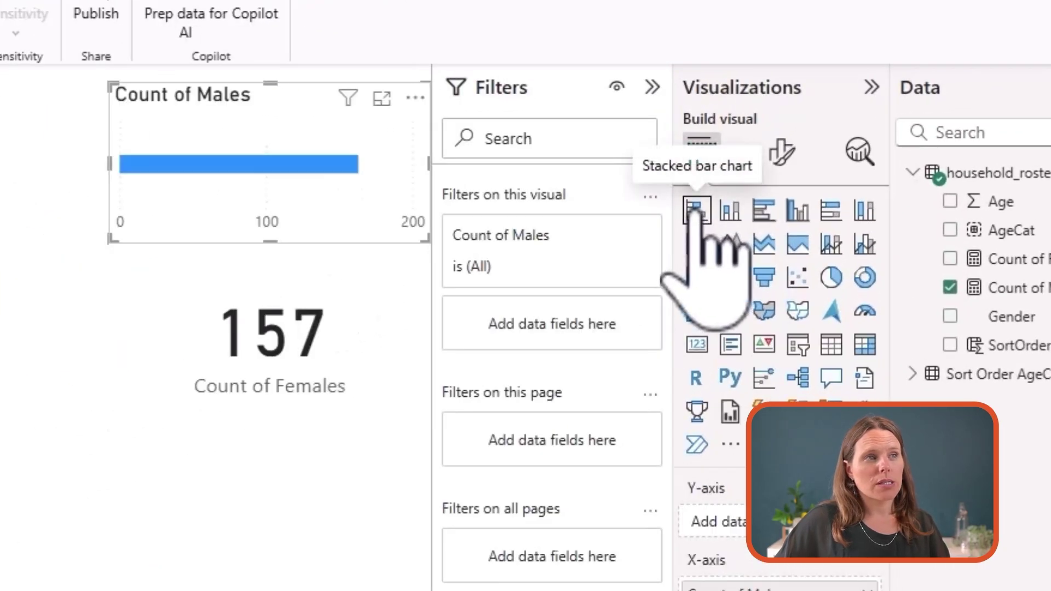
# - Turn on data labels for the Count of Males bar chart
pyautogui.click(782, 152)
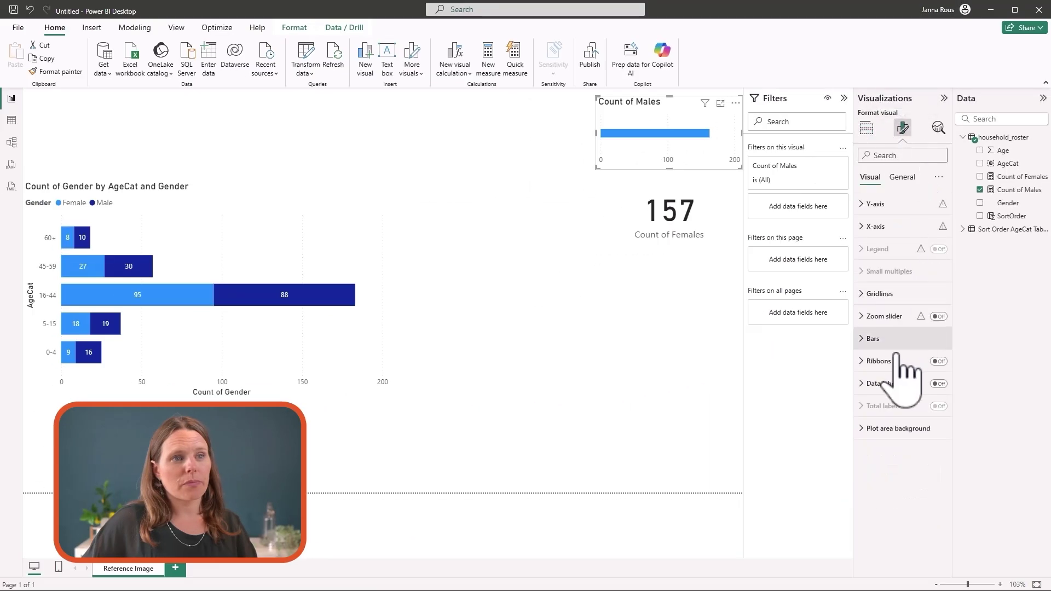
pyautogui.click(938, 384)
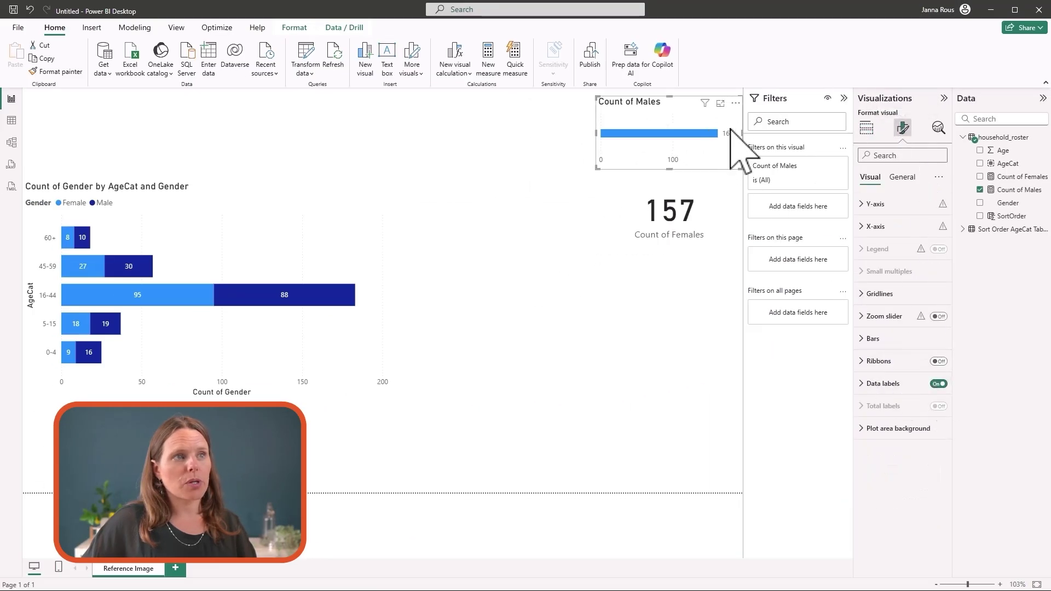
pyautogui.click(867, 129)
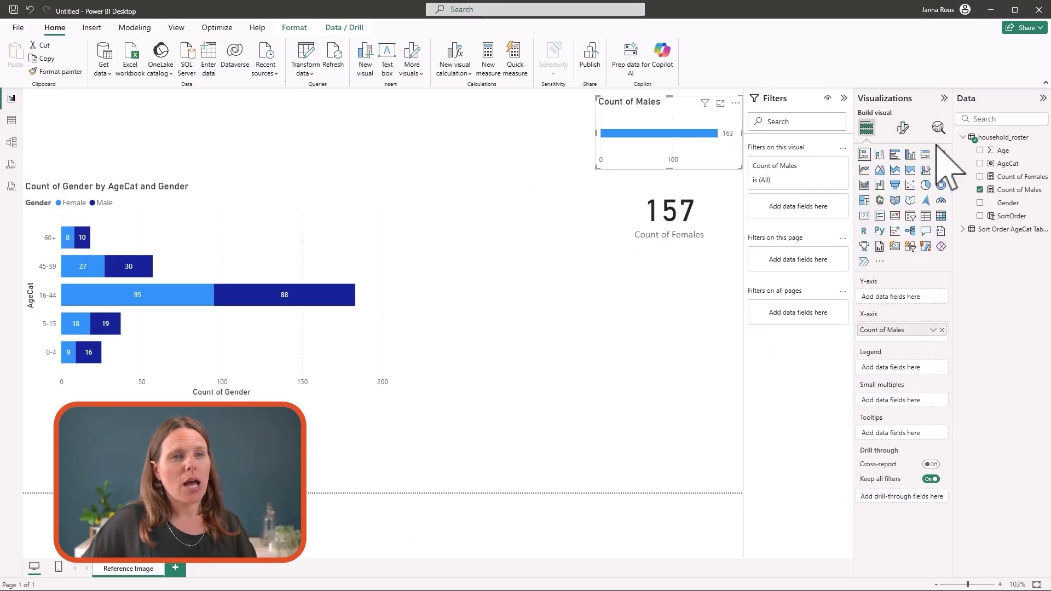
# - Try splitting the Count of Males chart by Gender, enlarge it slightly, and take Gender off the Y-axis again
pyautogui.click(1005, 202)
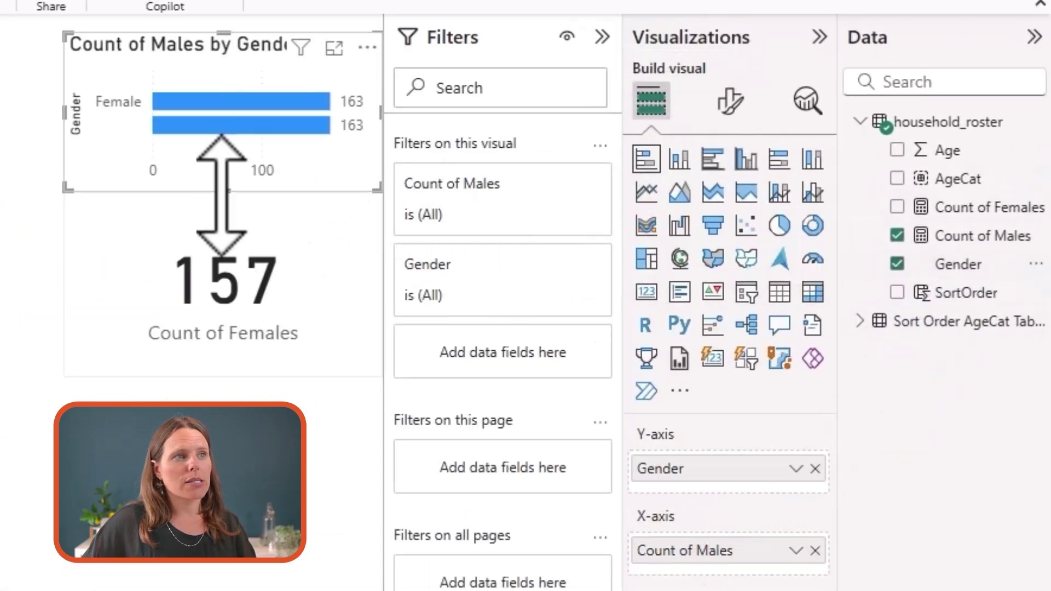
pyautogui.moveTo(226, 189); pyautogui.dragTo(228, 219)
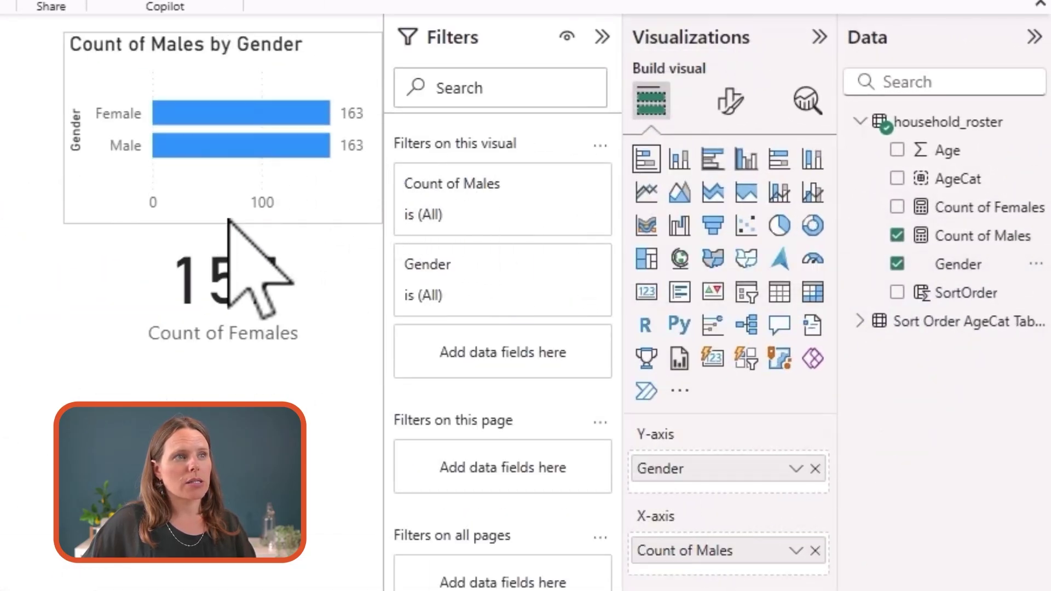
pyautogui.click(816, 466)
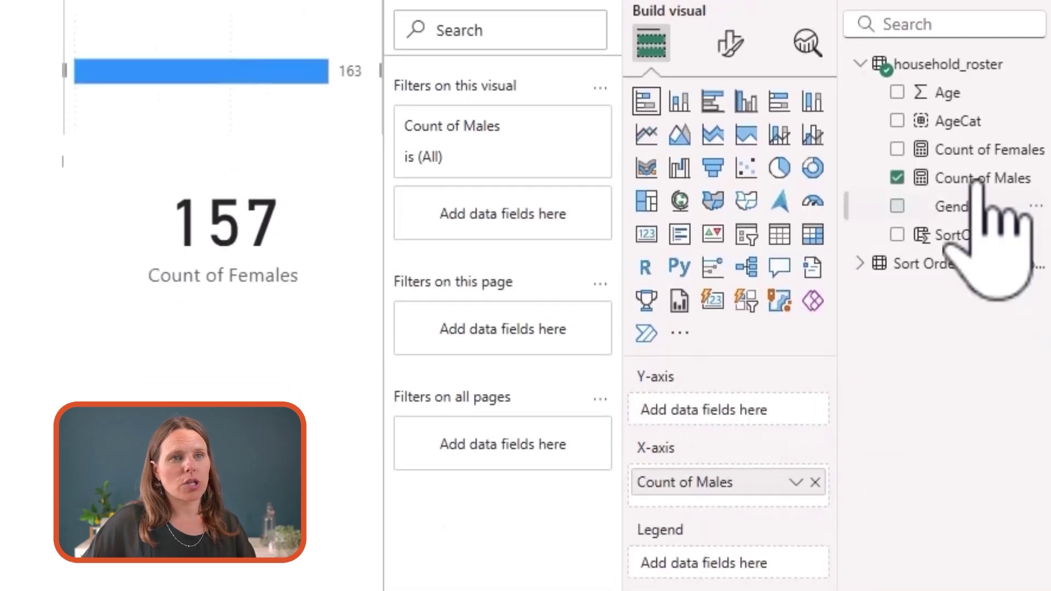
# - Break down the Count of Males chart by AgeCat, make it taller, and move the Count of Females card down clear of it
pyautogui.click(897, 120)
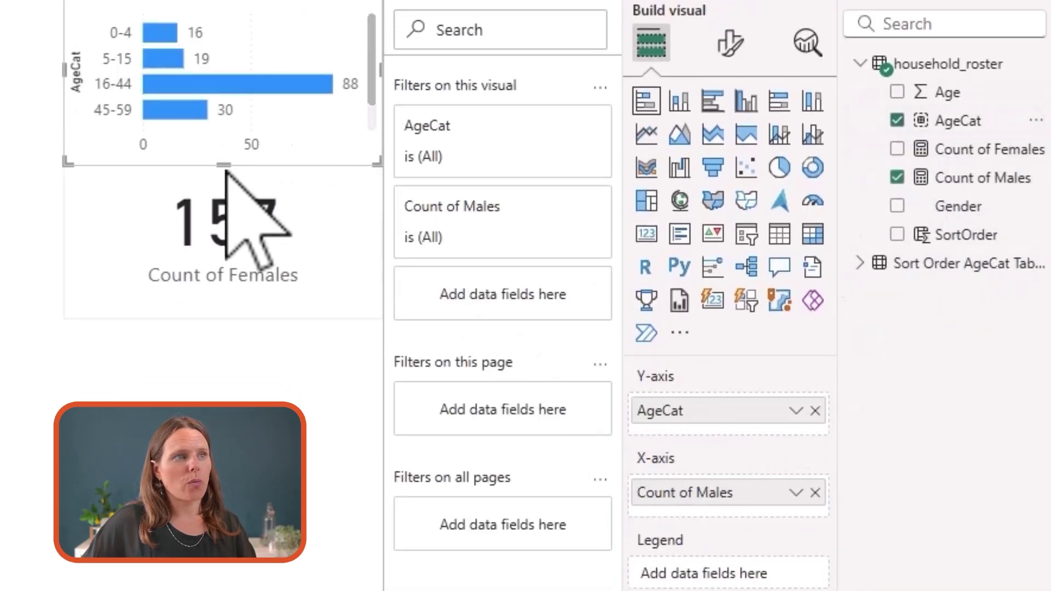
pyautogui.moveTo(228, 167); pyautogui.dragTo(230, 203)
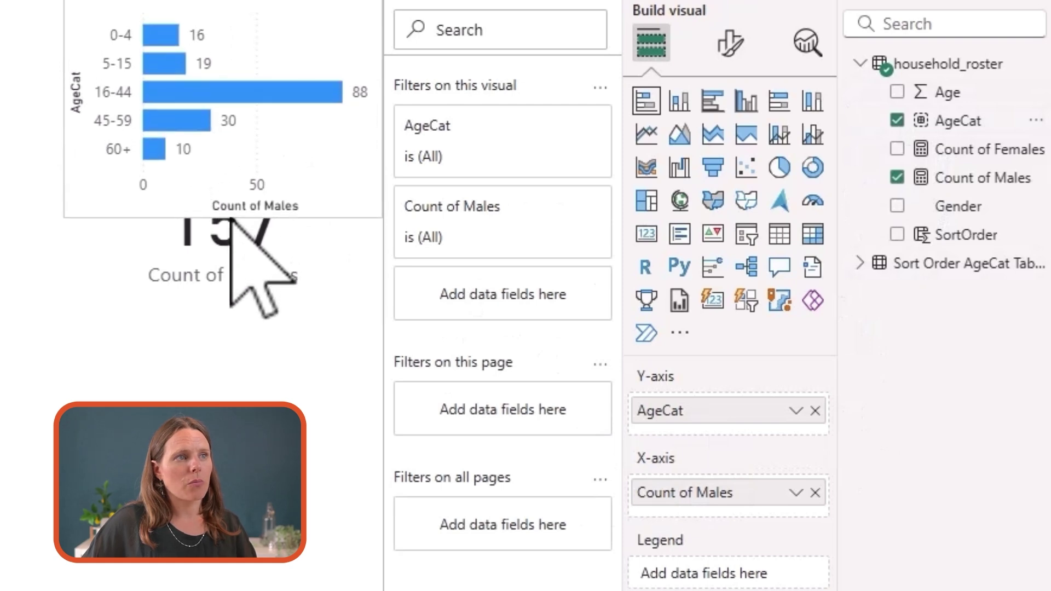
pyautogui.moveTo(265, 263); pyautogui.dragTo(335, 445)
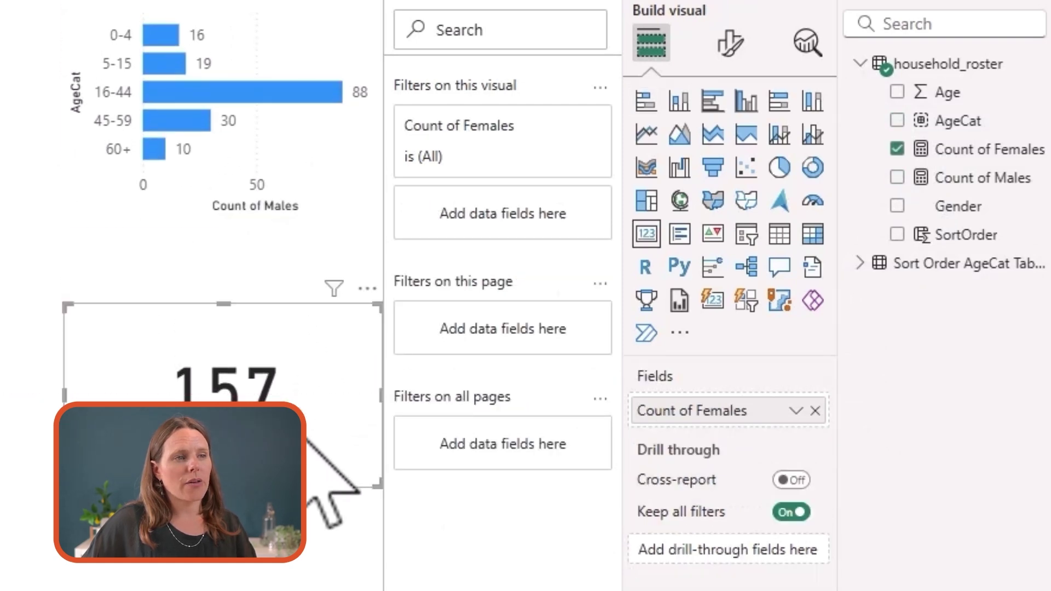
# - Convert the Count of Females card into a stacked bar chart and copy the Count of Males chart's formatting onto it
pyautogui.click(340, 160)
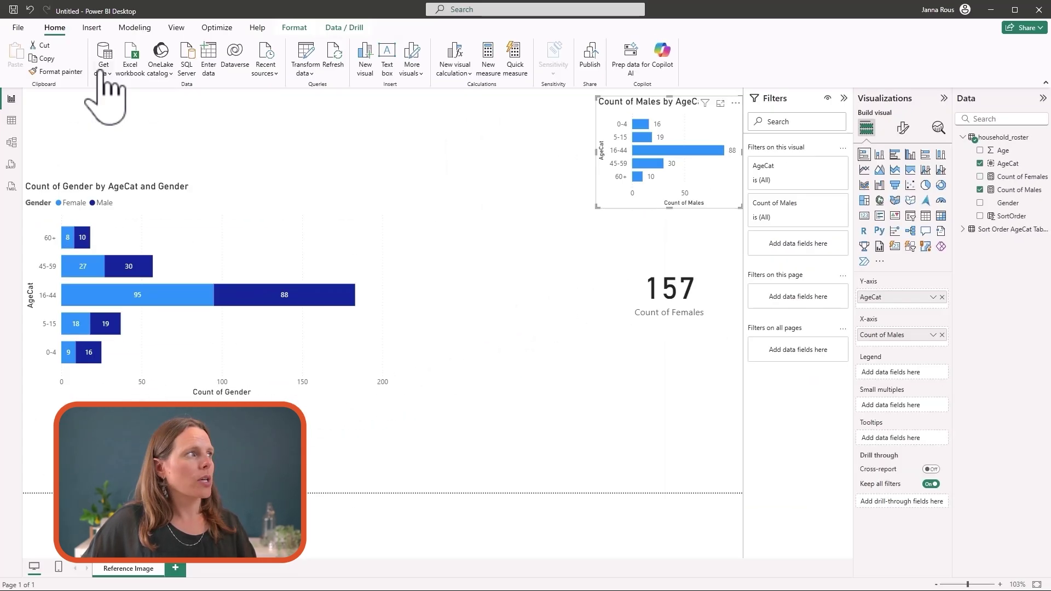
pyautogui.click(726, 296)
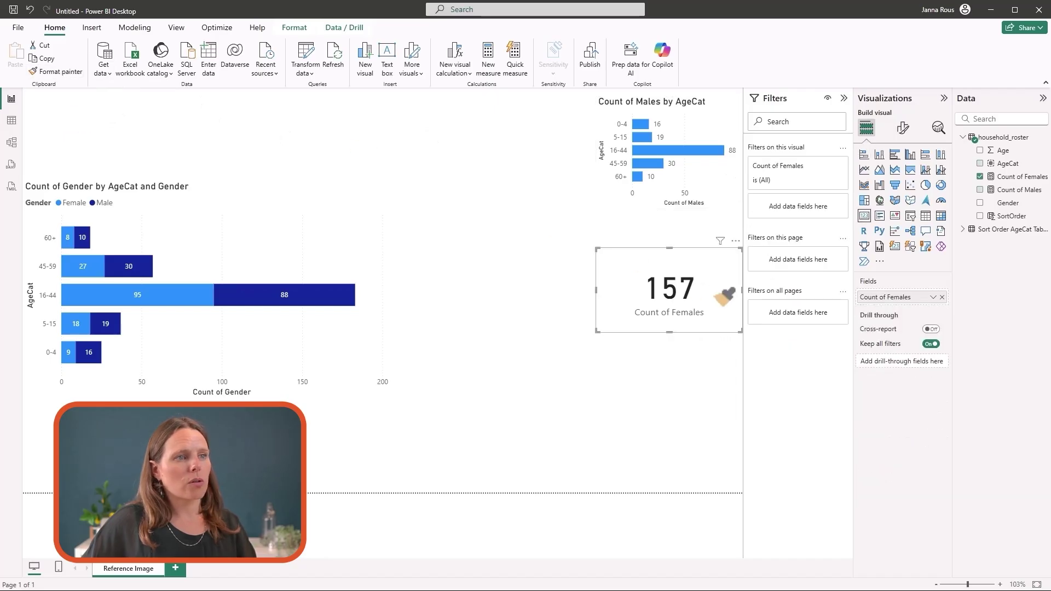
pyautogui.click(865, 155)
pyautogui.click(695, 203)
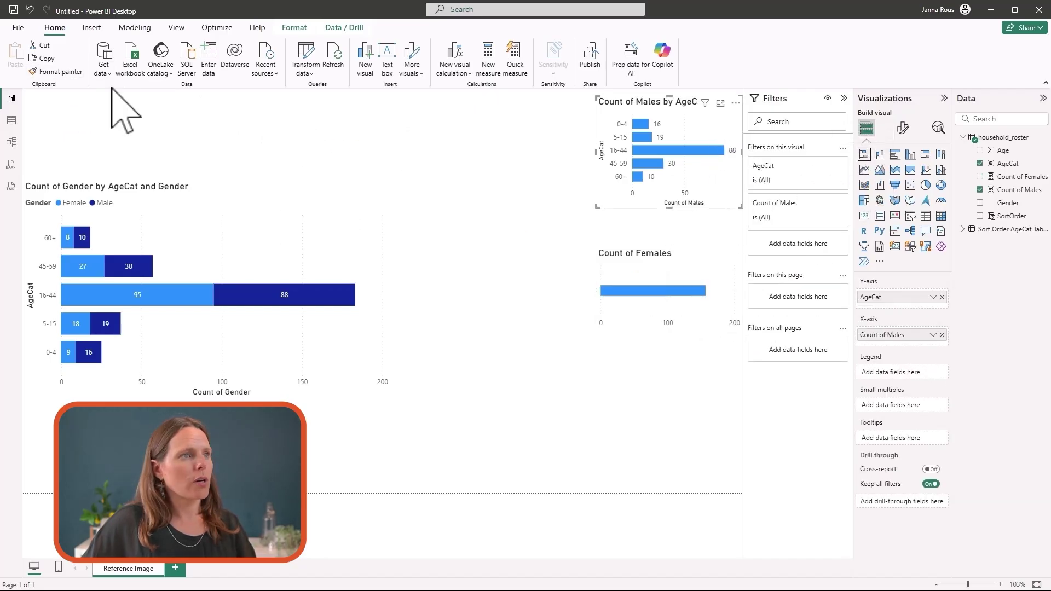
pyautogui.click(56, 72)
pyautogui.click(703, 321)
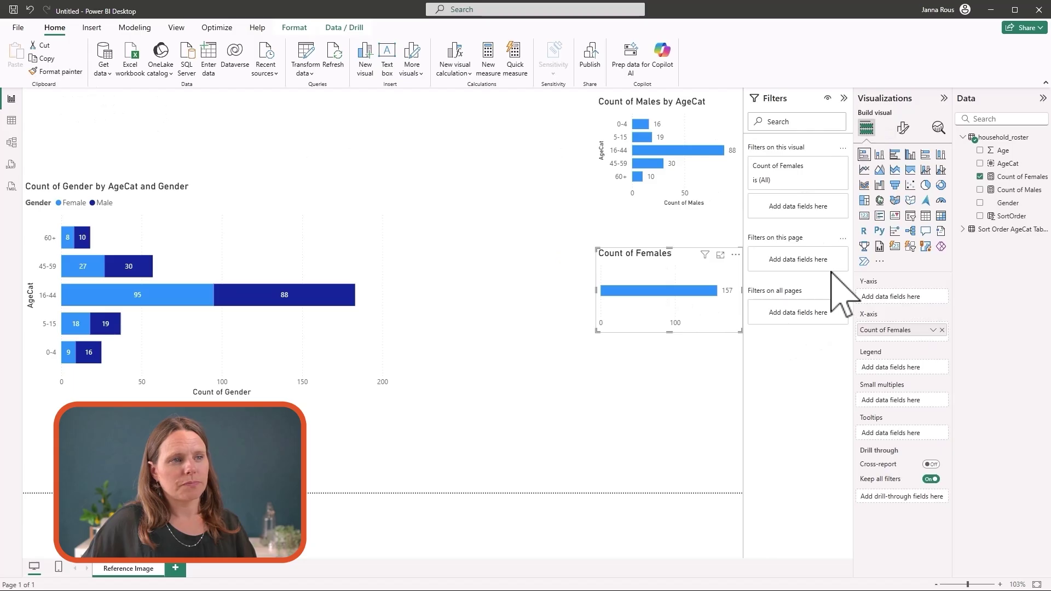
# - Put AgeCat on the Y-axis of the Count of Females chart, make it taller, and place it directly below the Count of Males chart
pyautogui.moveTo(1008, 164); pyautogui.dragTo(904, 303)
pyautogui.moveTo(670, 332); pyautogui.dragTo(678, 378)
pyautogui.moveTo(716, 287); pyautogui.dragTo(715, 249)
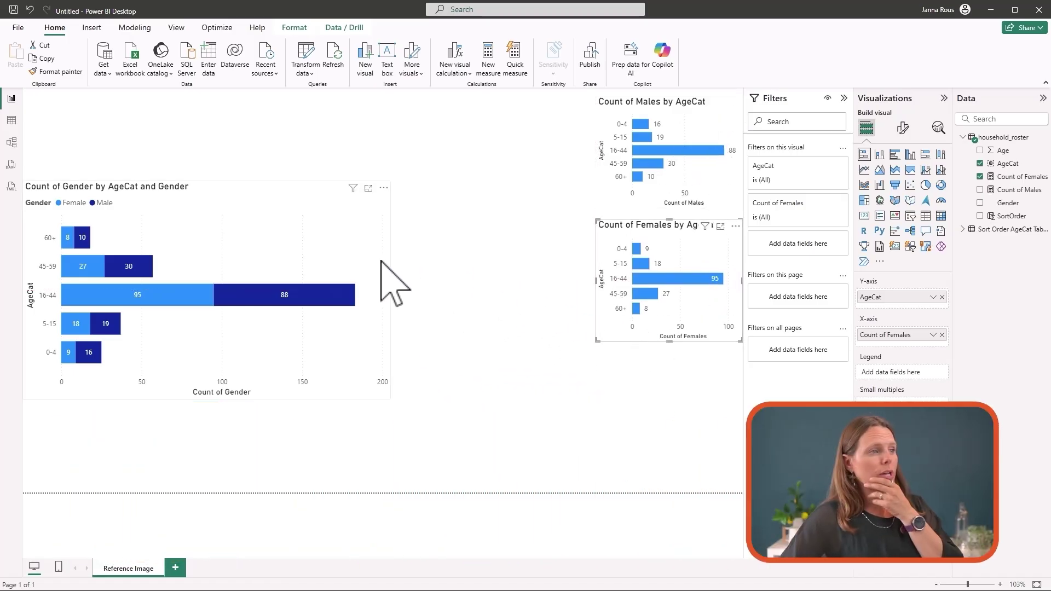
# - Narrow the Count of Gender chart and add an empty stacked bar chart beside it, sized to a similar height
pyautogui.moveTo(391, 290); pyautogui.dragTo(300, 293)
pyautogui.click(388, 328)
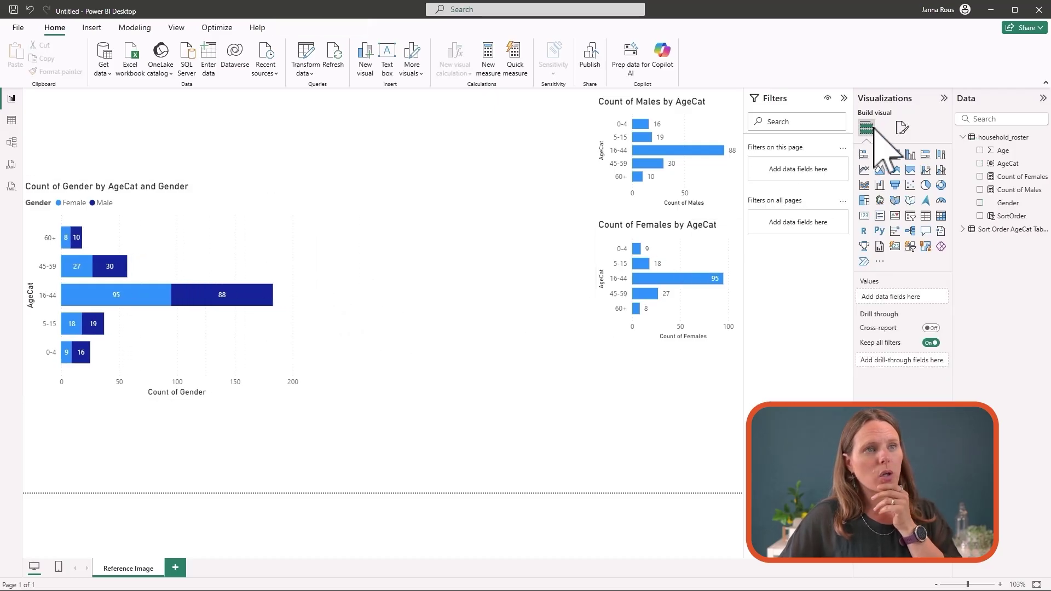
pyautogui.click(865, 155)
pyautogui.moveTo(252, 175); pyautogui.dragTo(499, 233)
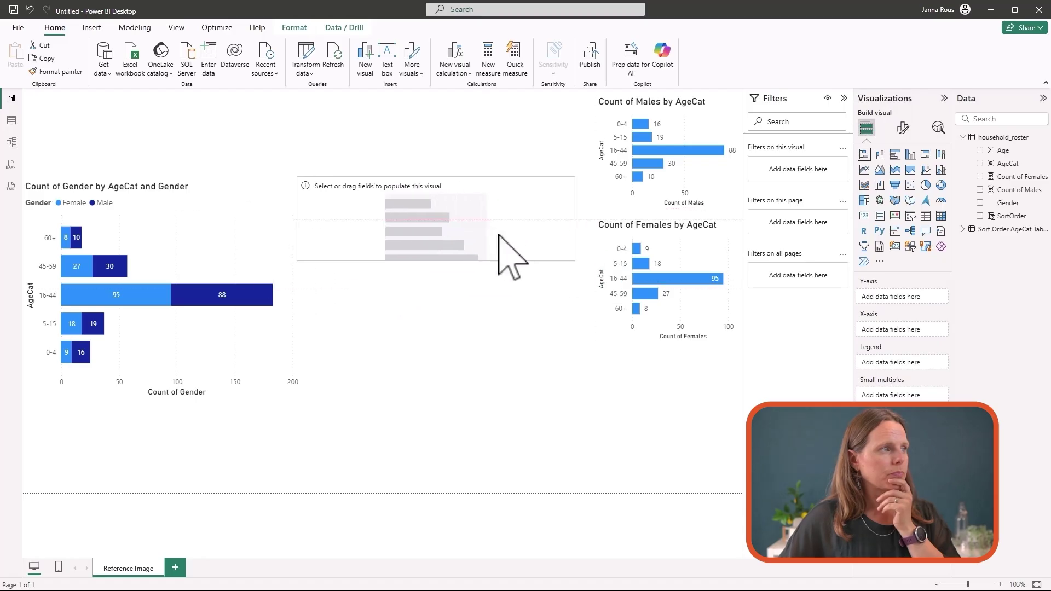
pyautogui.moveTo(432, 261); pyautogui.dragTo(454, 399)
pyautogui.moveTo(295, 287); pyautogui.dragTo(332, 289)
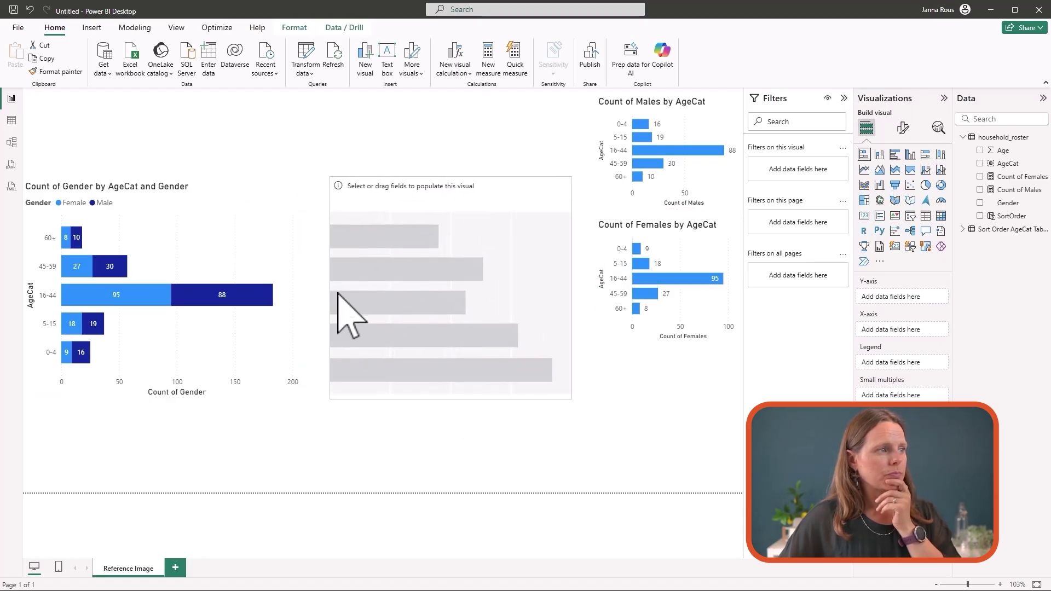
# - Fill the new bar chart with Count of Females and Count of Males by AgeCat and turn on its data labels
pyautogui.click(981, 178)
pyautogui.click(980, 190)
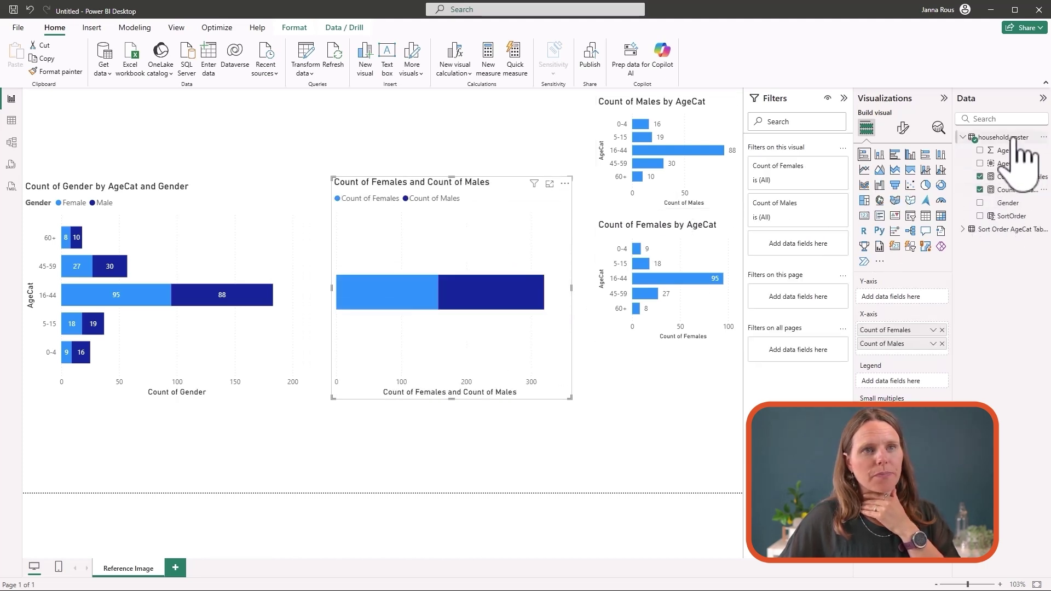
pyautogui.click(980, 163)
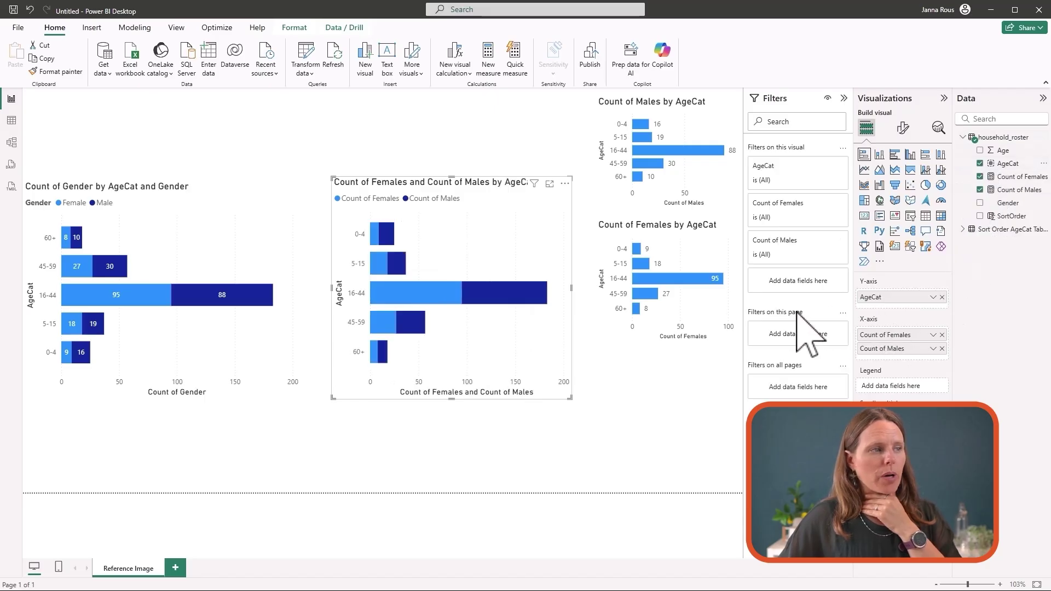
pyautogui.click(903, 127)
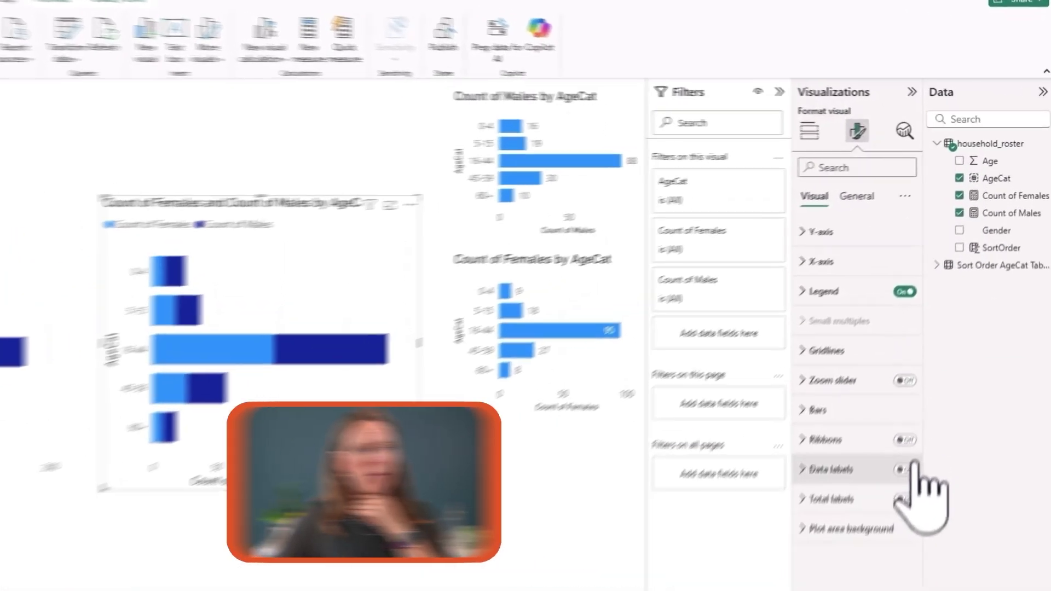
pyautogui.click(905, 470)
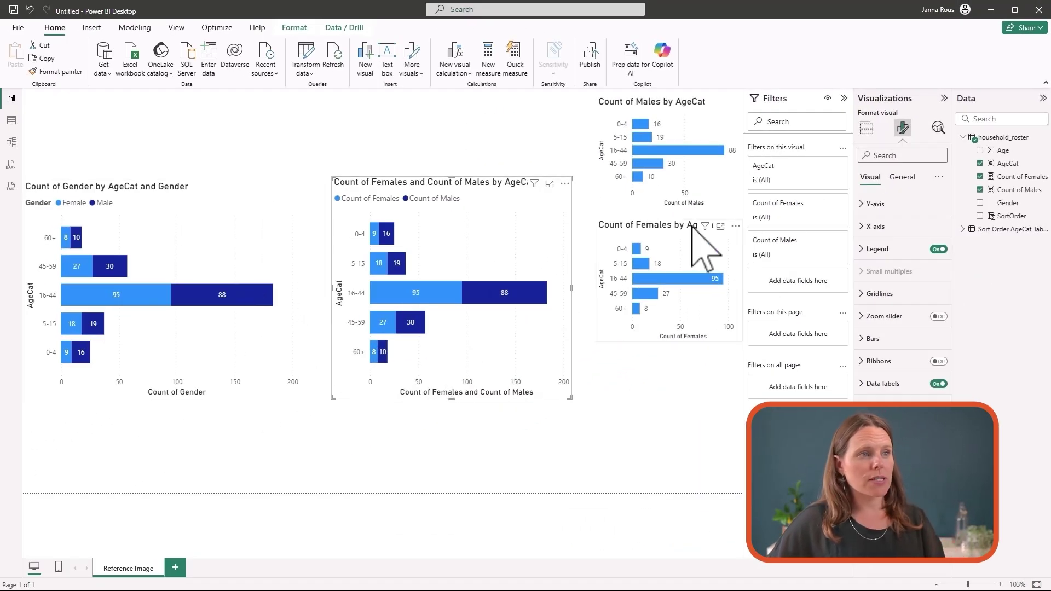
# - Multiply the CALCULATE expression in the Count of Females measure by -1 and align the combined chart's upper edge with the Count of Gender chart
pyautogui.click(1016, 177)
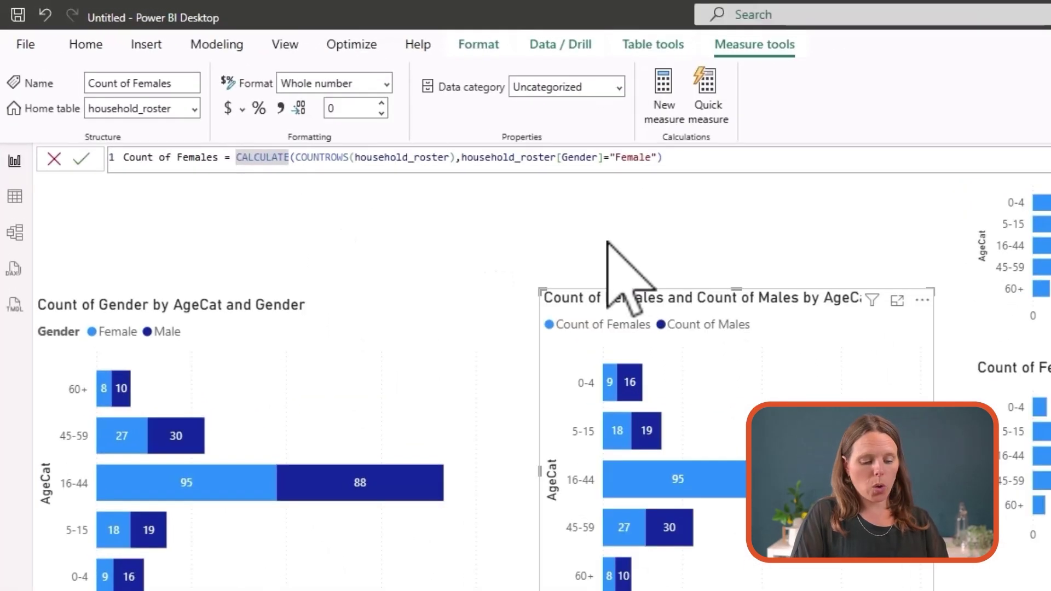
pyautogui.write('-1*')
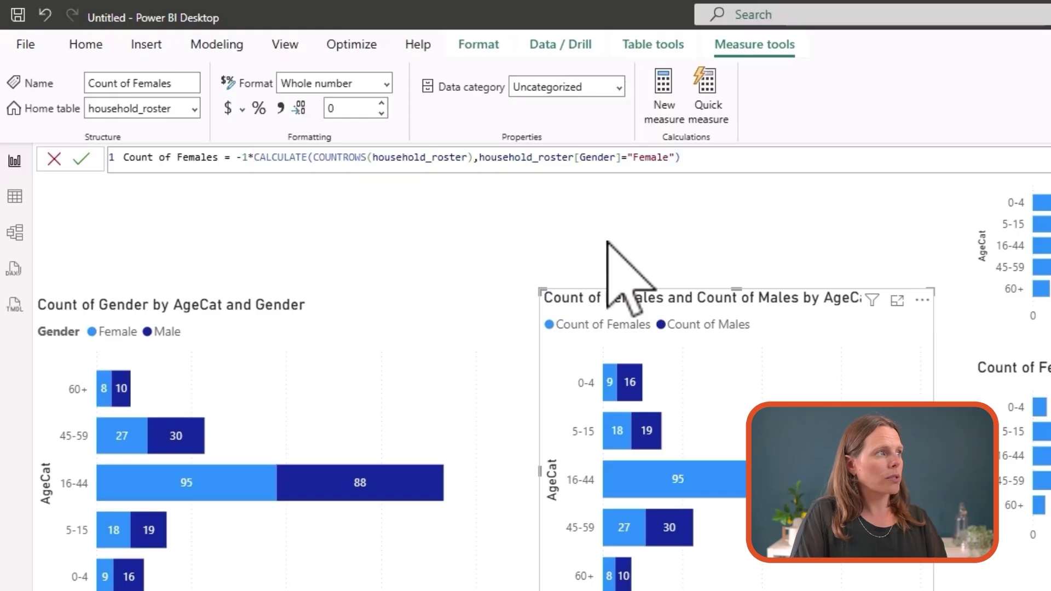
pyautogui.press('Return')
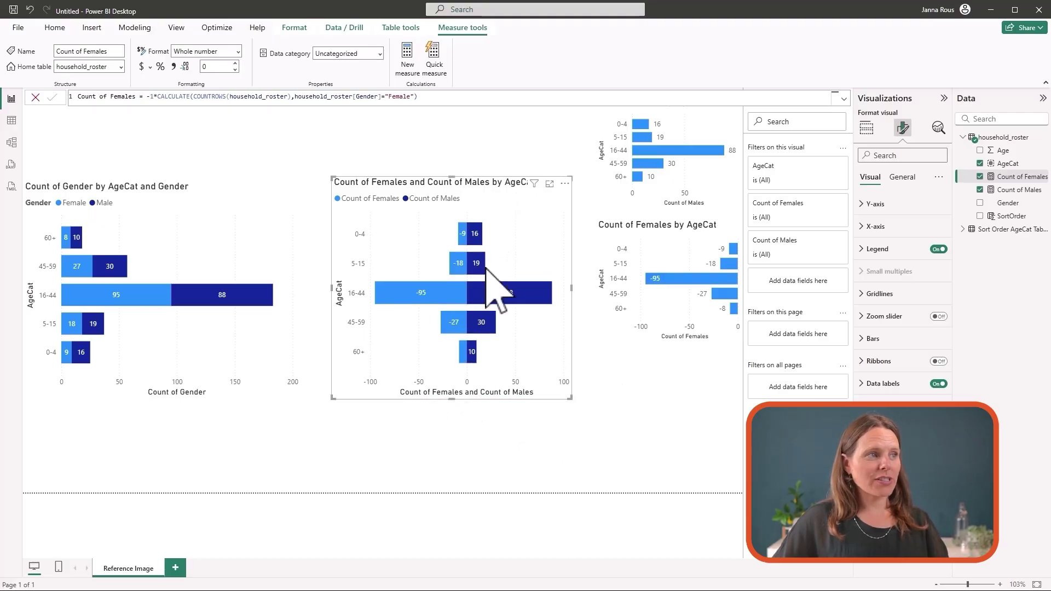
pyautogui.moveTo(452, 176); pyautogui.dragTo(454, 183)
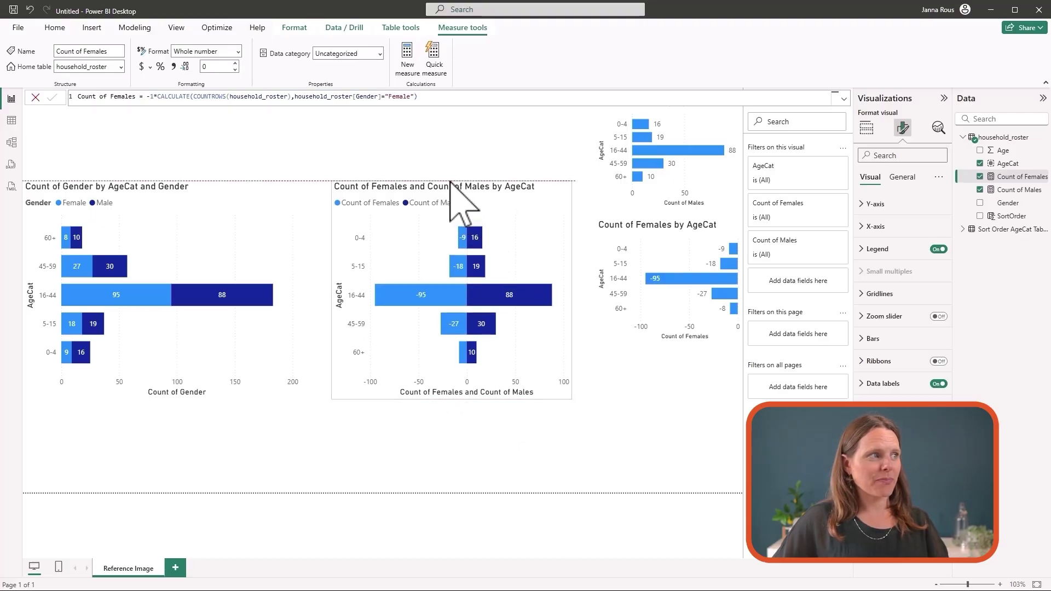
pyautogui.click(612, 417)
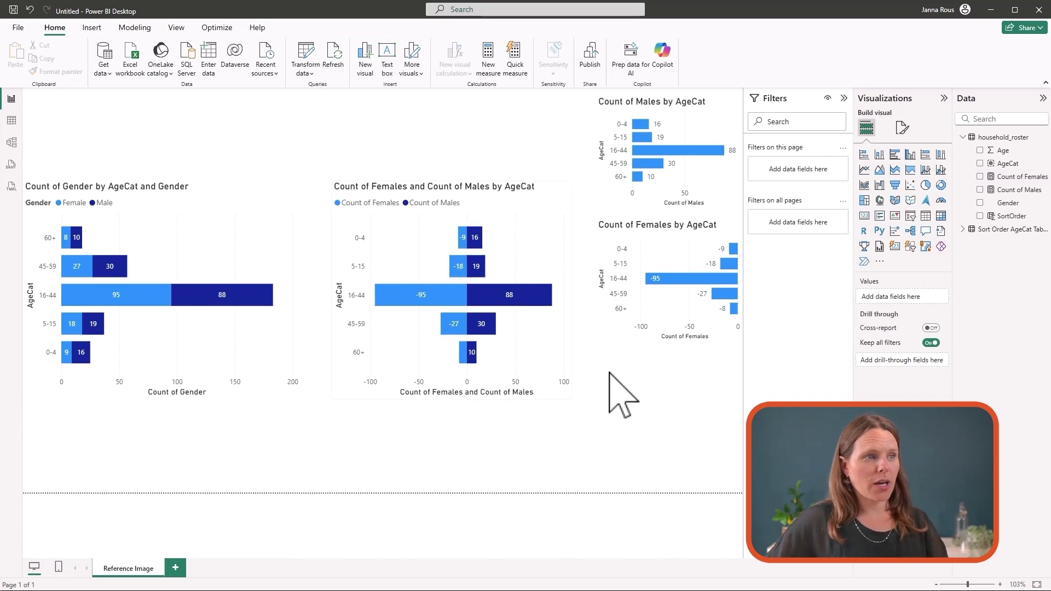
# - Show Count of Females and Count of Males as percent of grand total in the combined chart
pyautogui.click(532, 342)
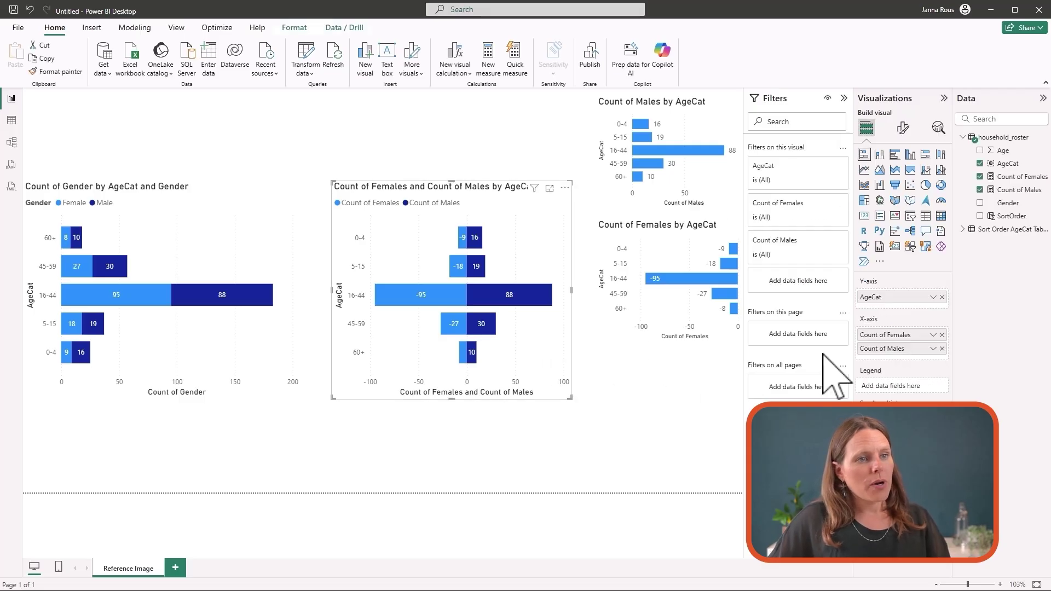
pyautogui.click(933, 349)
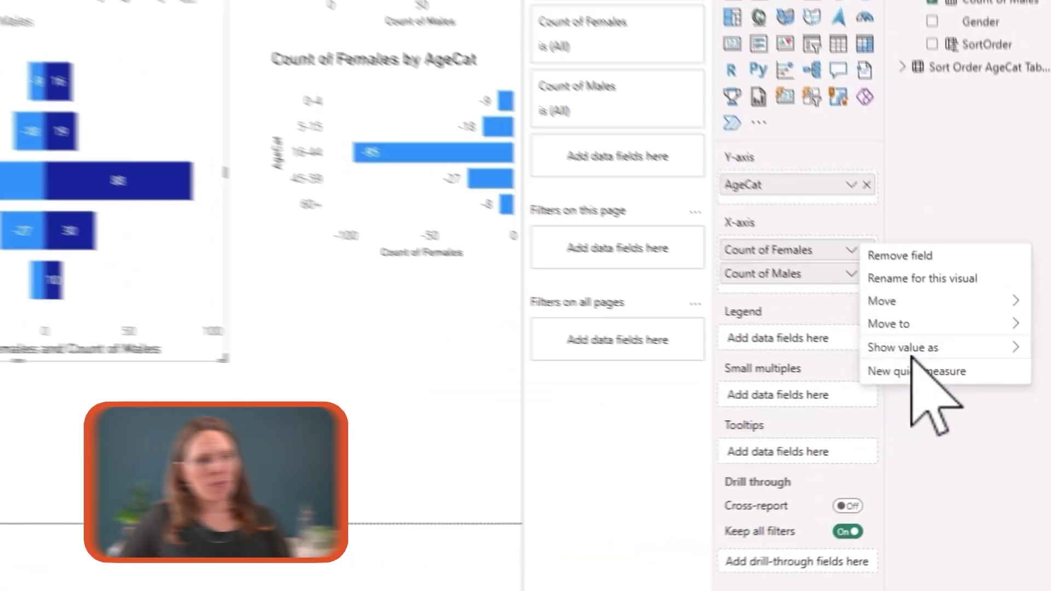
pyautogui.moveTo(964, 392)
pyautogui.click(792, 370)
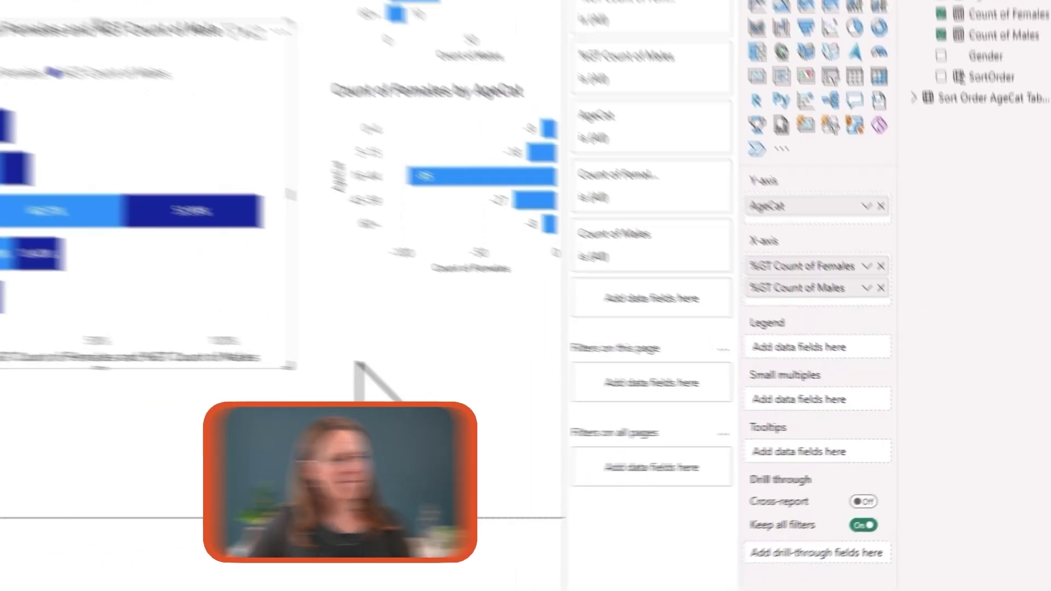
pyautogui.click(281, 353)
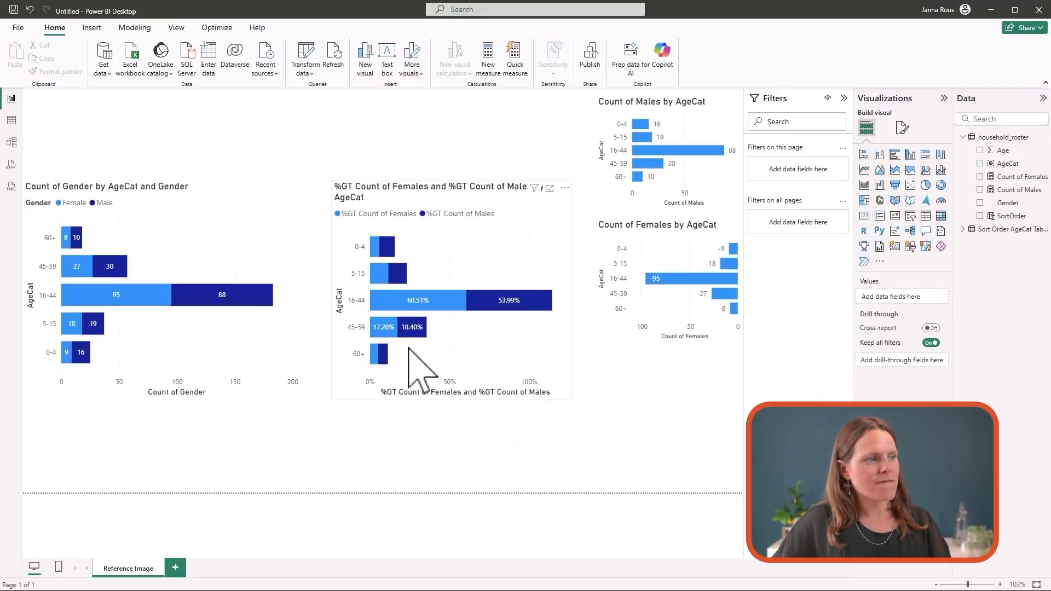
# - Show Count of Gender as percent of grand total in the original AgeCat and Gender chart
pyautogui.click(278, 326)
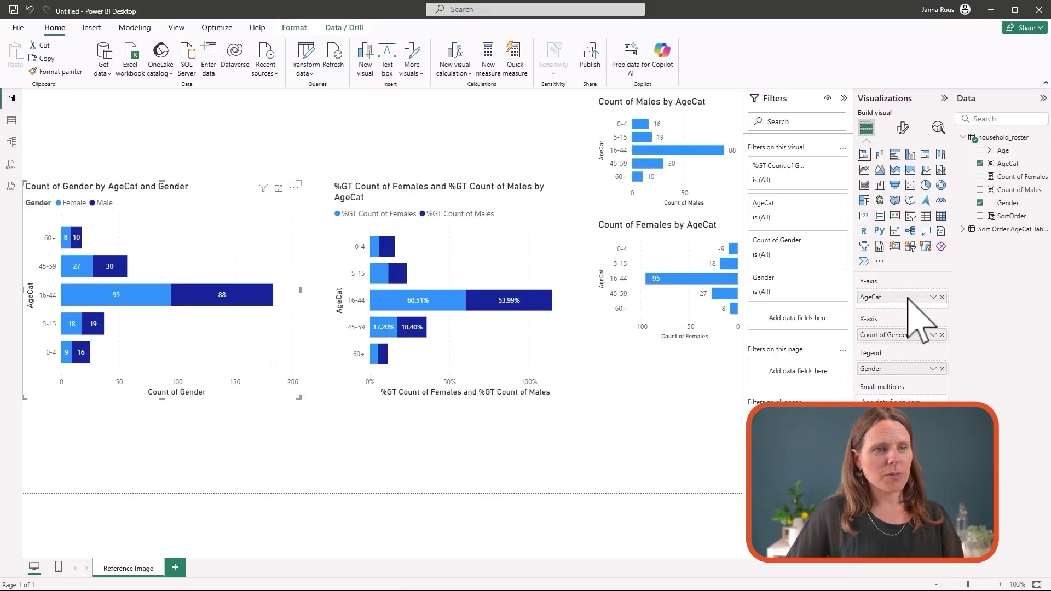
pyautogui.click(903, 128)
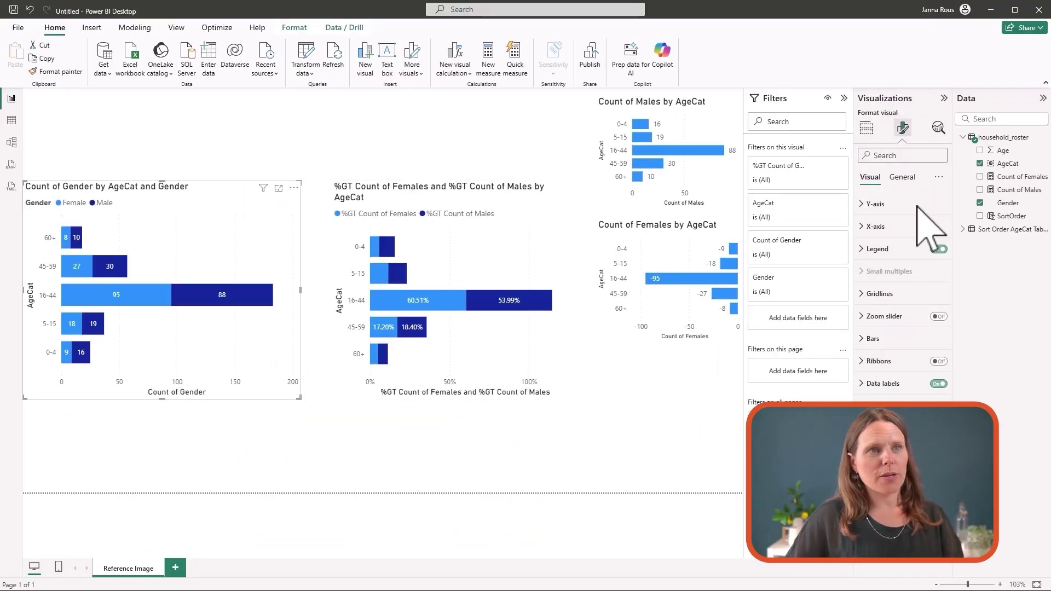
pyautogui.click(867, 128)
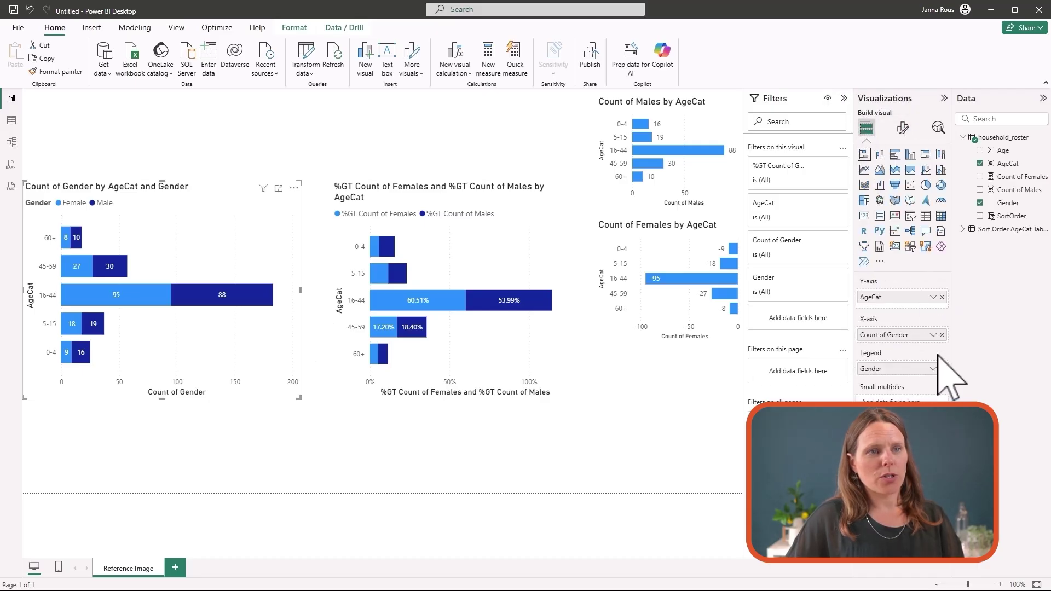
pyautogui.click(933, 335)
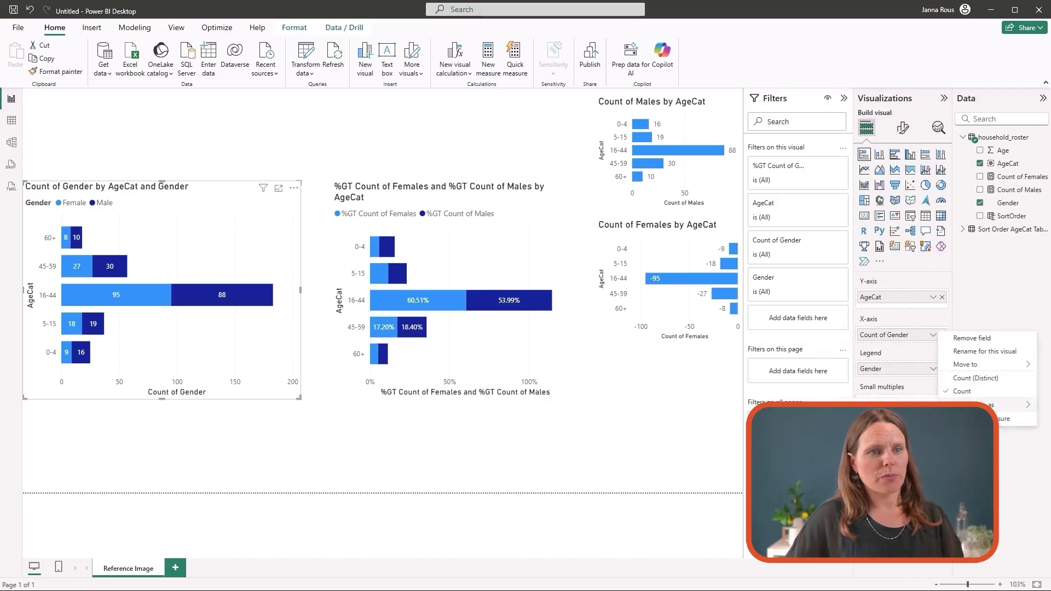
pyautogui.click(887, 418)
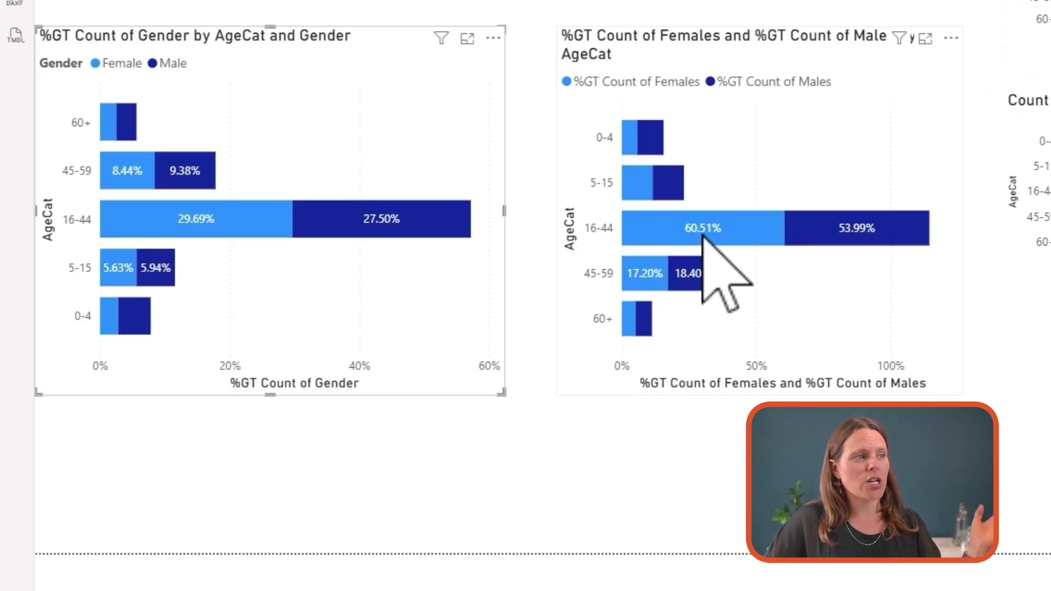
# - Show Count of Females and Count of Males with no calculation in the combined AgeCat chart
pyautogui.moveTo(703, 238)
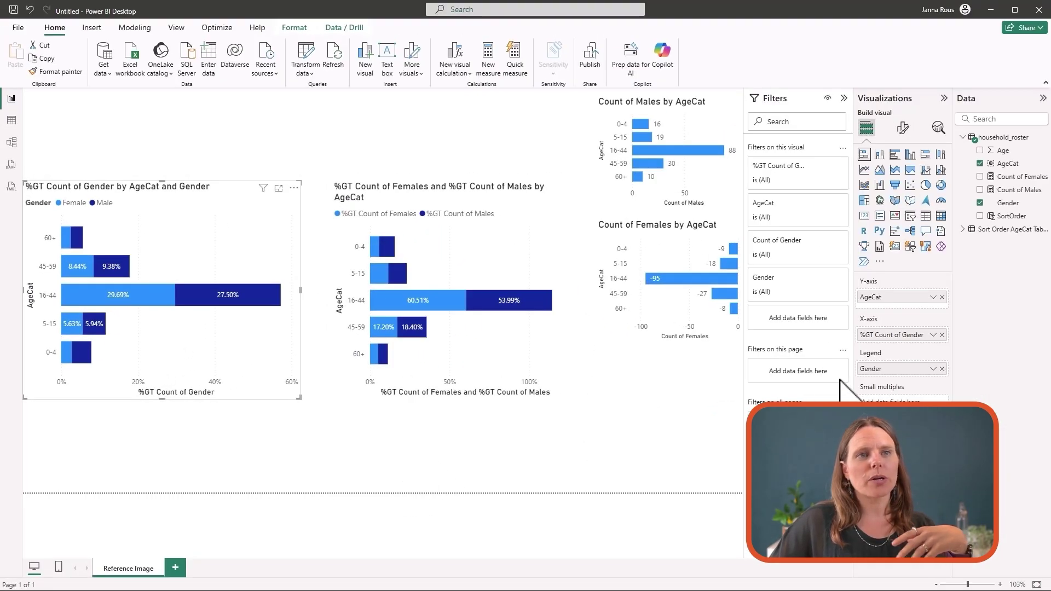
pyautogui.click(534, 350)
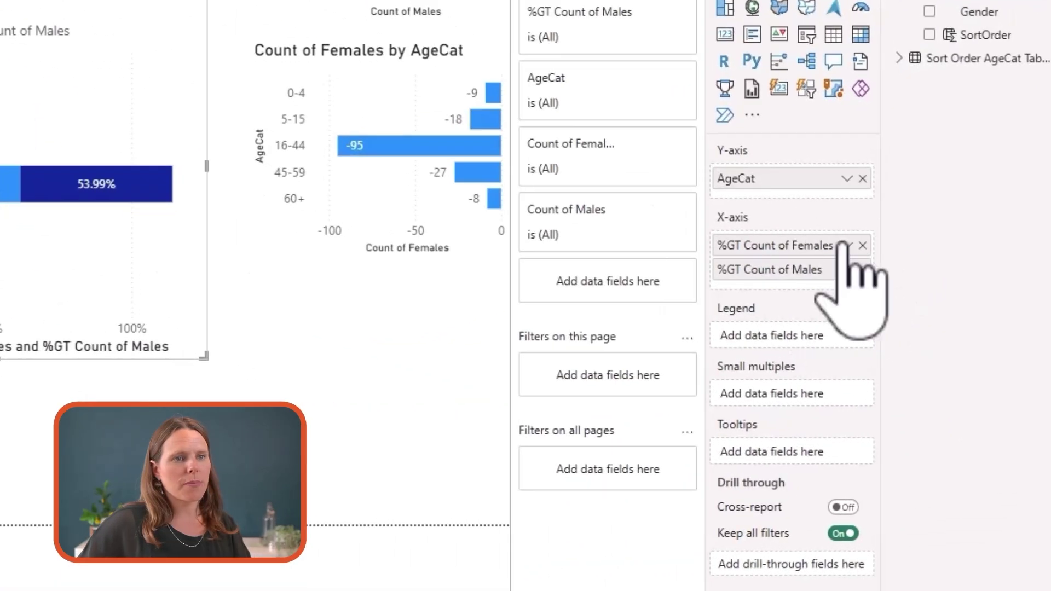
pyautogui.click(923, 325)
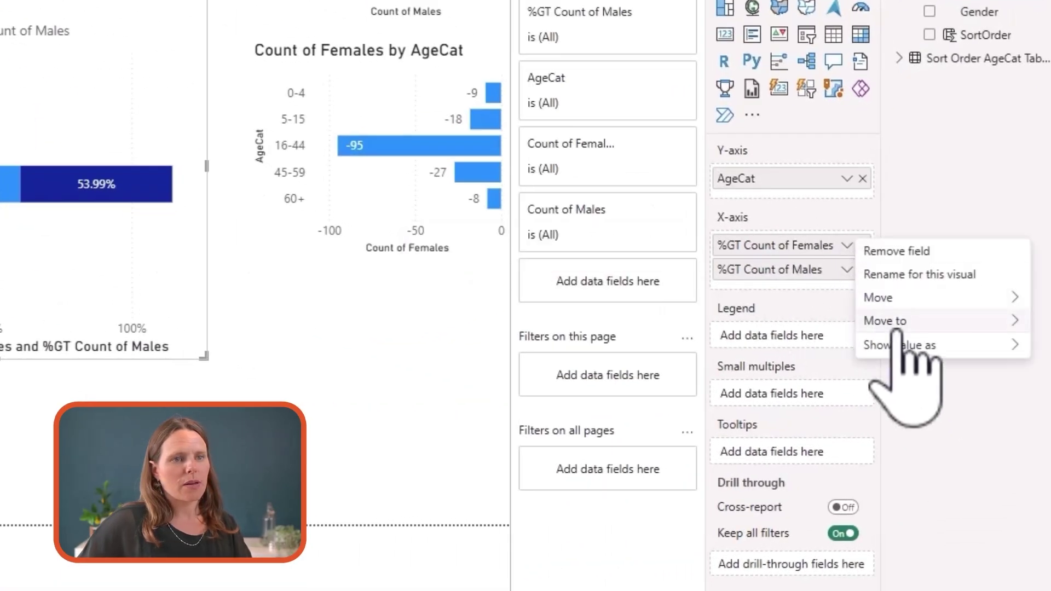
pyautogui.moveTo(898, 345)
pyautogui.click(762, 277)
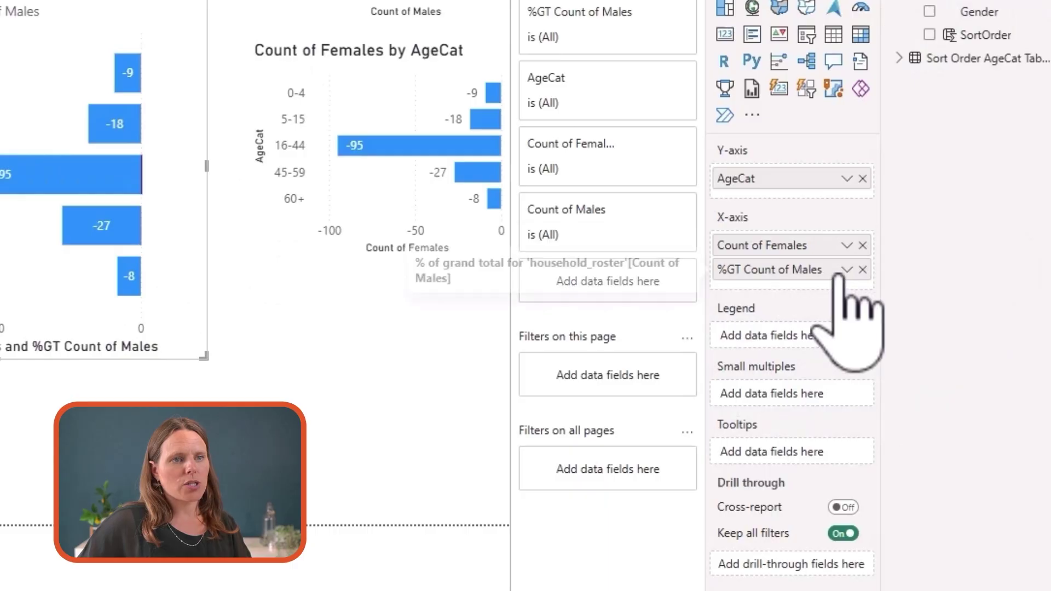
pyautogui.click(843, 271)
pyautogui.moveTo(887, 365)
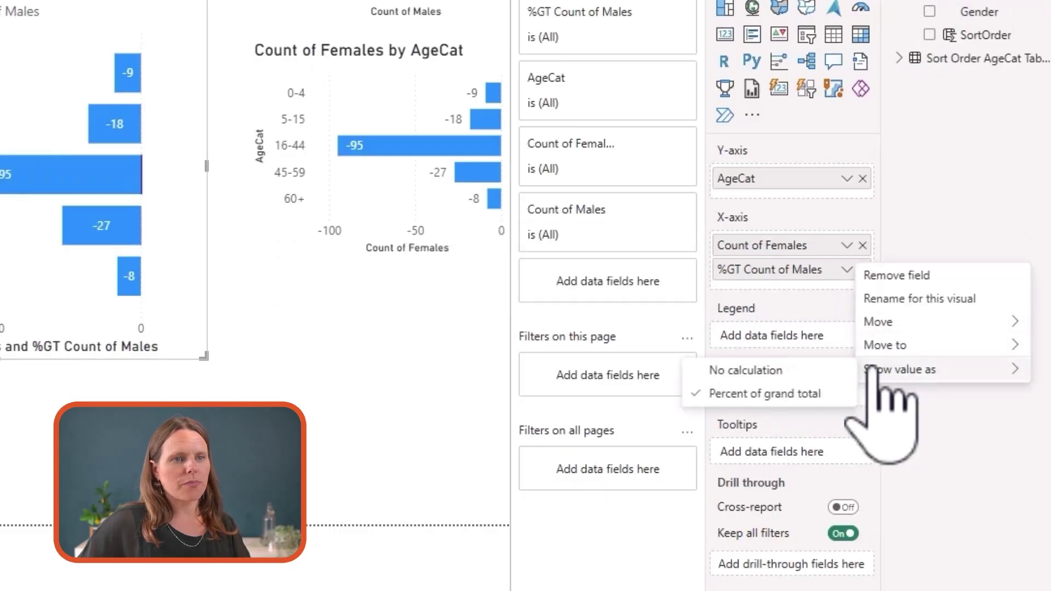
pyautogui.click(778, 376)
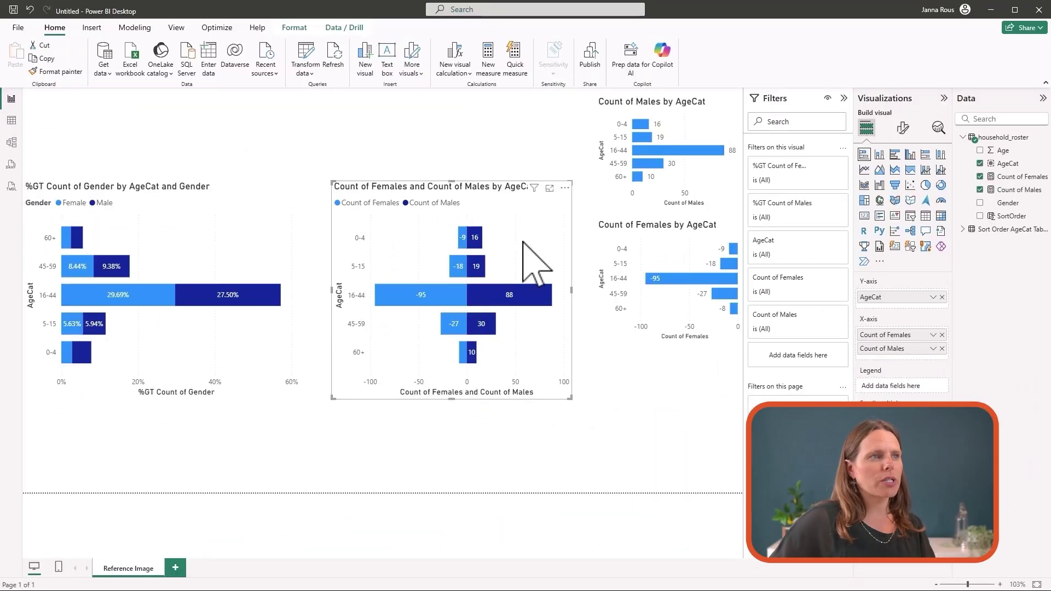
# - Move the combined Count of Females and Count of Males chart up to the page's upper edge and reduce its height
pyautogui.moveTo(535, 258); pyautogui.dragTo(533, 170)
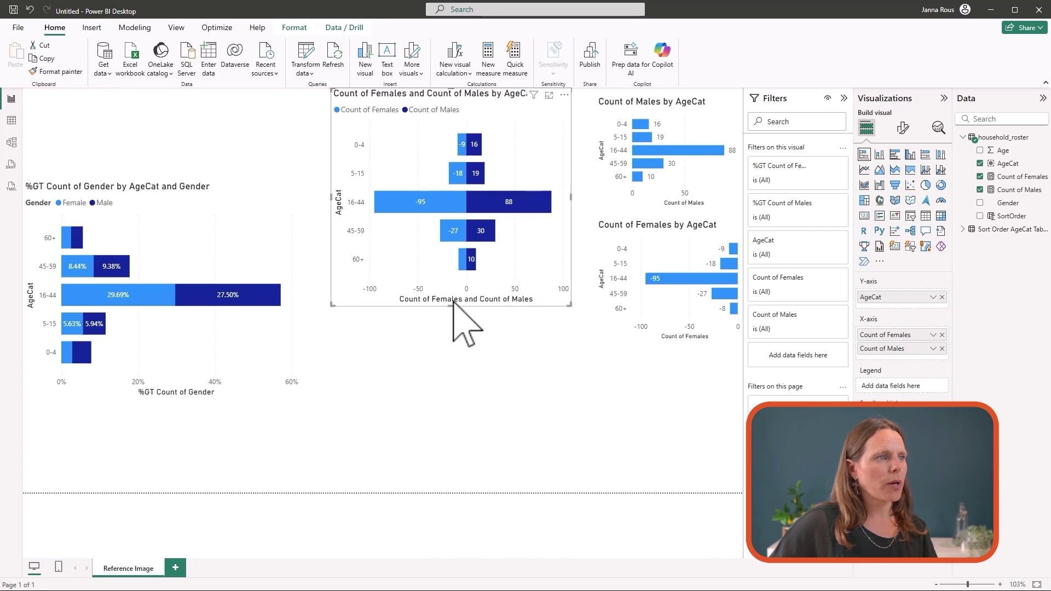
pyautogui.moveTo(450, 306); pyautogui.dragTo(469, 233)
pyautogui.click(495, 276)
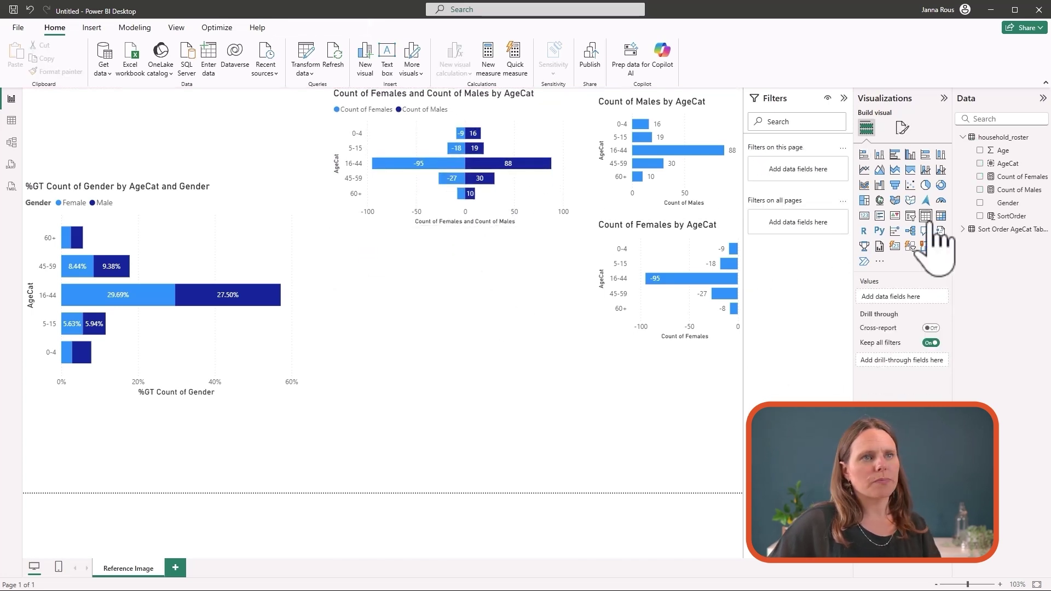
# - Start a new measure named % of Females from a copy of the Count of Females expression, without the copied measure name
pyautogui.click(1008, 177)
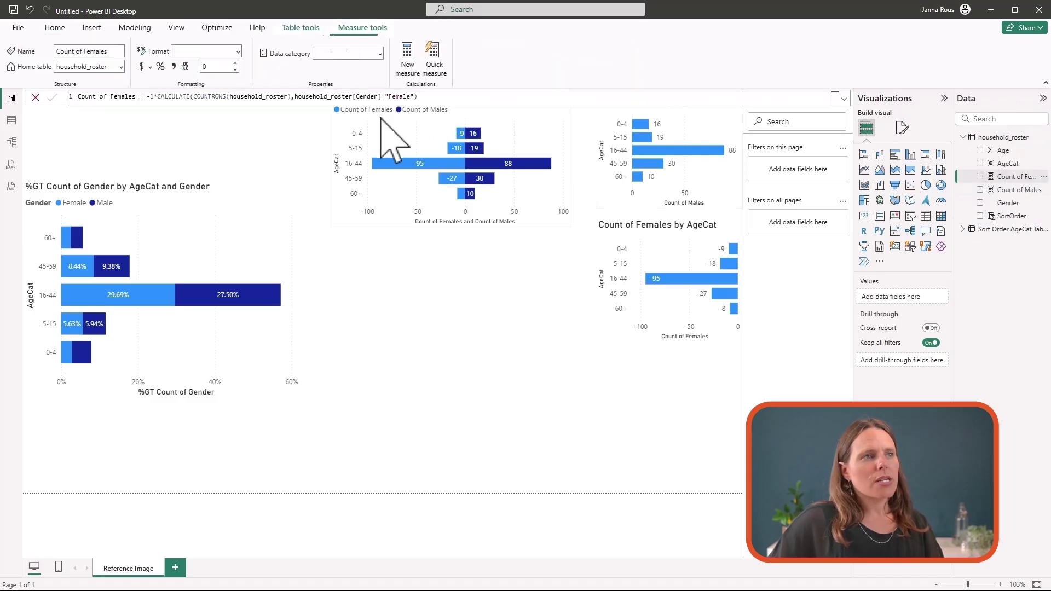
pyautogui.moveTo(410, 103); pyautogui.dragTo(25, 96)
pyautogui.hotkey('ctrl', 'c')
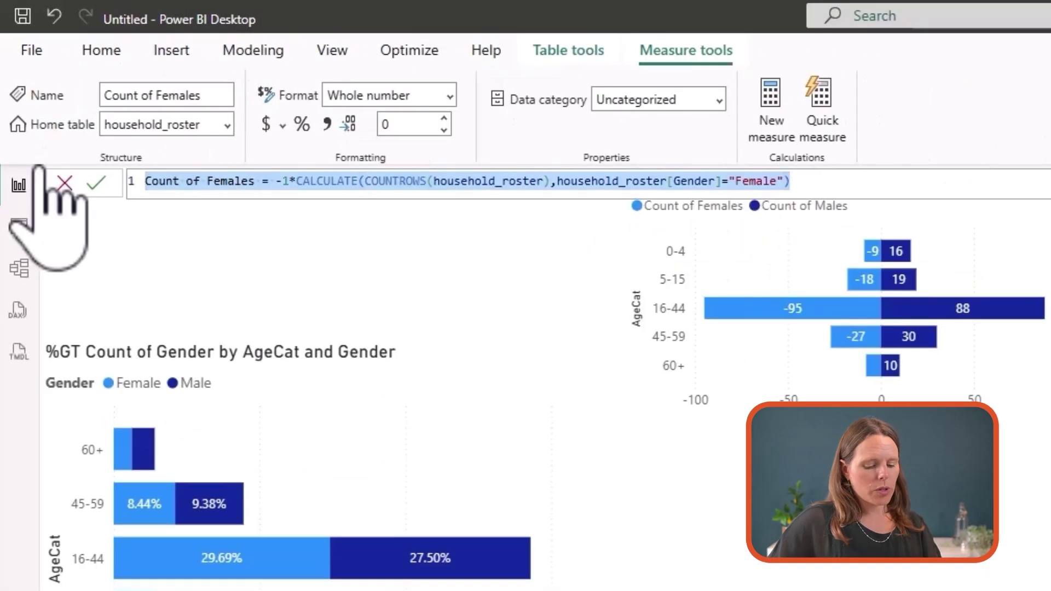
pyautogui.click(775, 123)
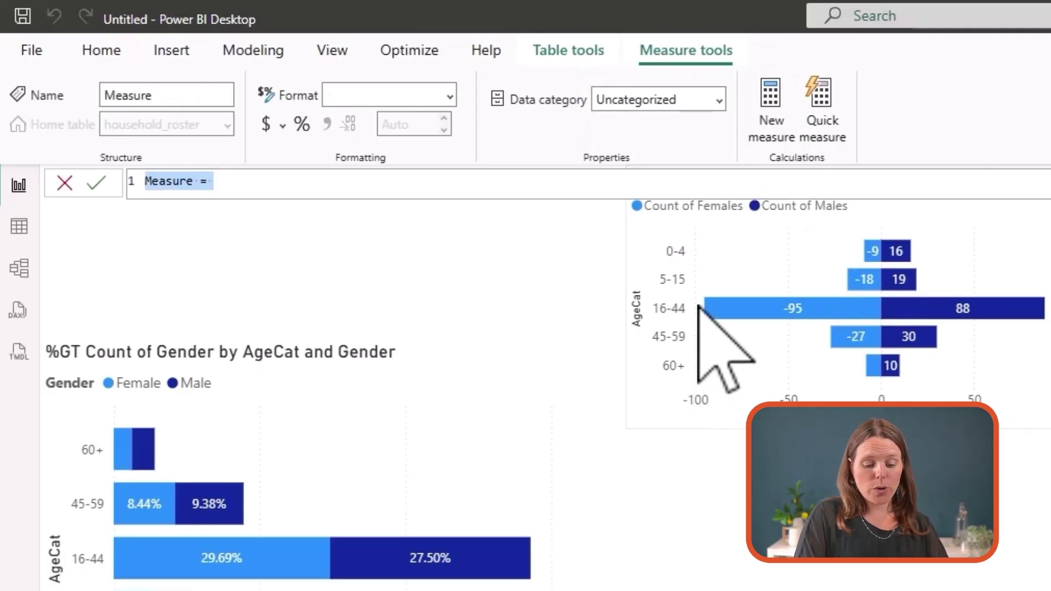
pyautogui.write('% of Female')
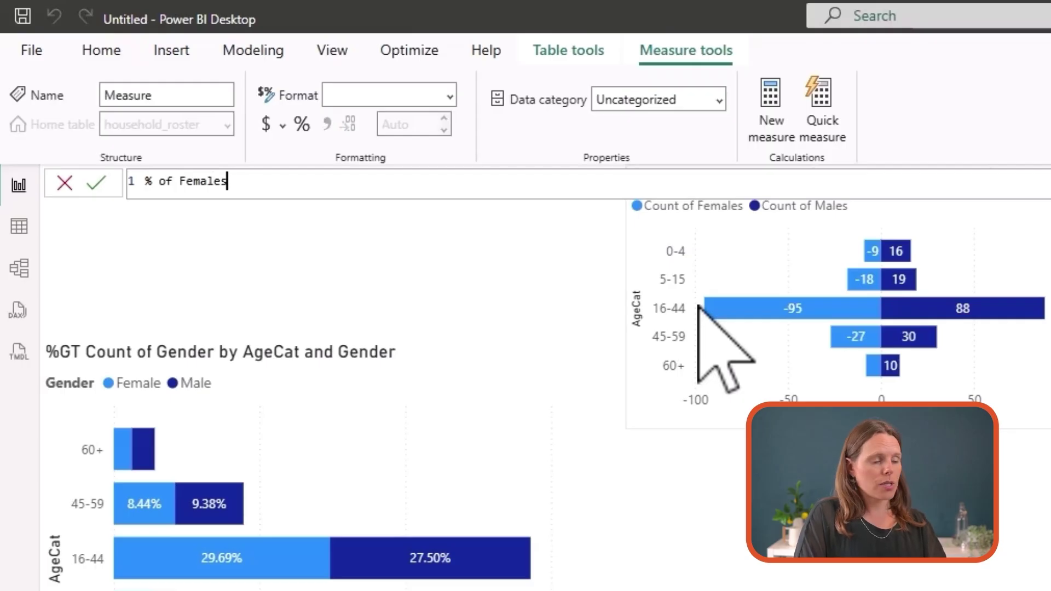
pyautogui.hotkey('ctrl', 'v')
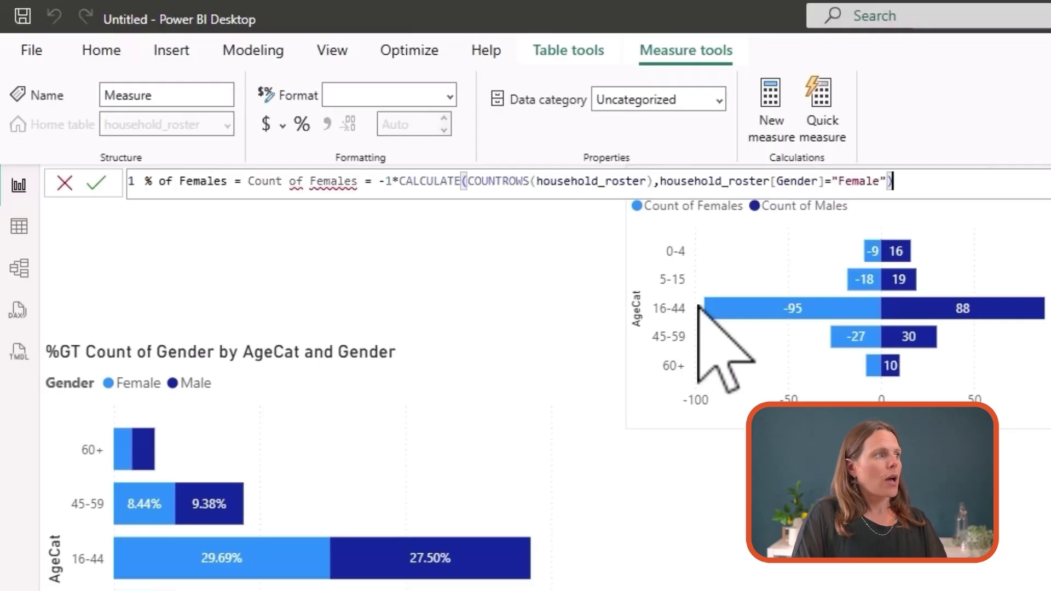
pyautogui.moveTo(371, 182); pyautogui.dragTo(249, 183)
pyautogui.press('BackSpace')
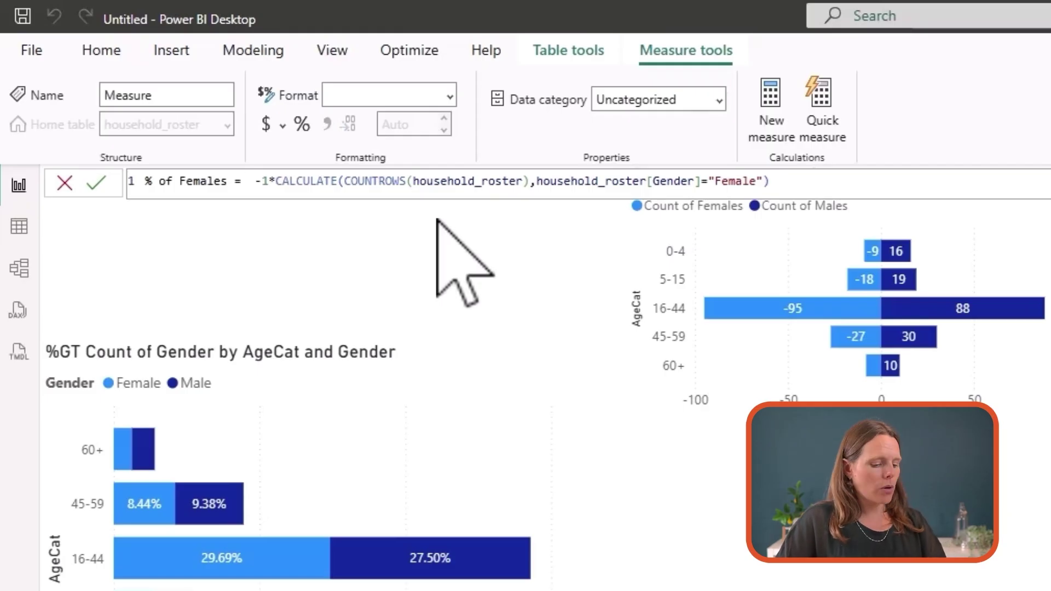
# - Put the CALCULATE expression on a separate line and open a DIVIDE function above it in the % of Females measure
pyautogui.hotkey('shift', 'Return')
pyautogui.hotkey('shift', 'Return')
pyautogui.hotkey('shift', 'Return')
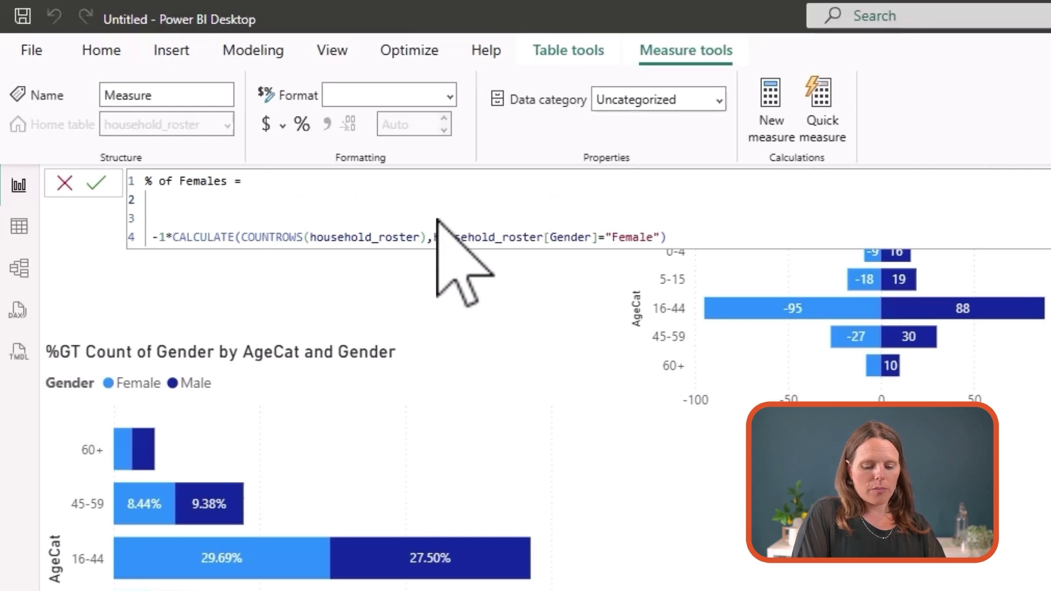
pyautogui.write('DIVIDE(')
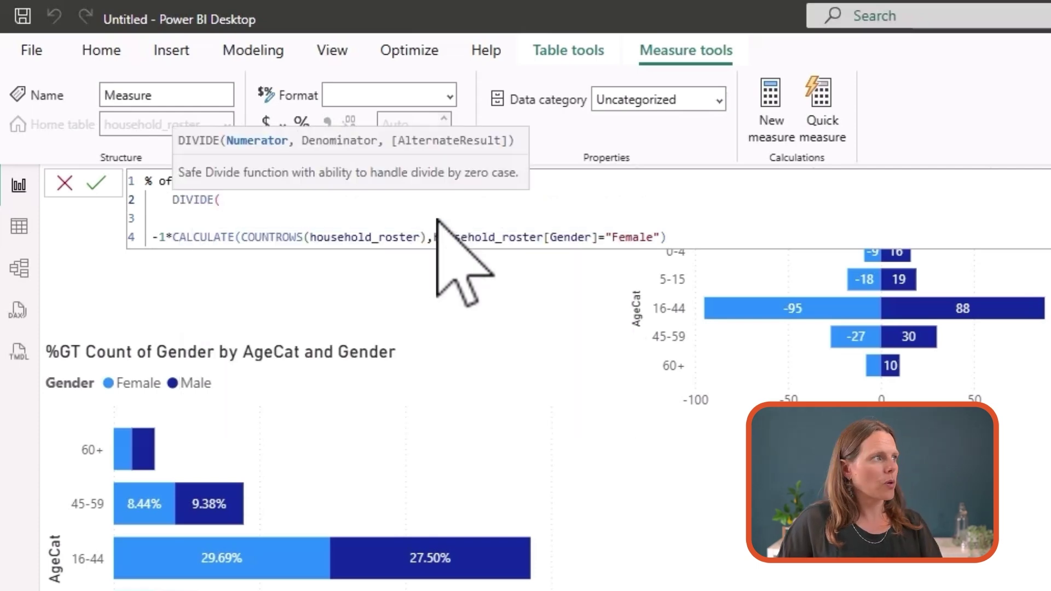
pyautogui.write('\\')
pyautogui.press('Return')
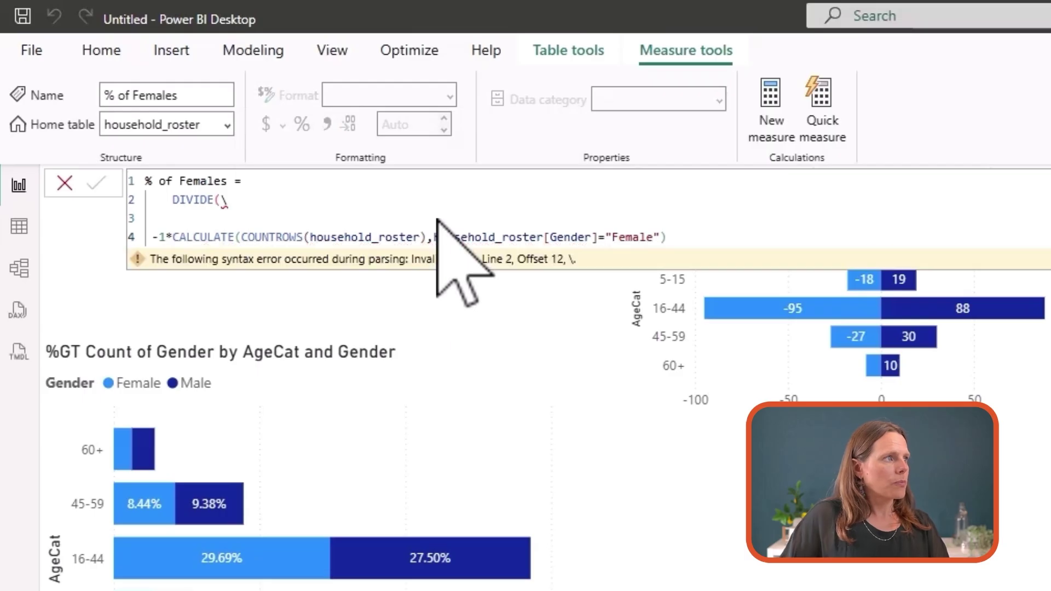
pyautogui.click(332, 218)
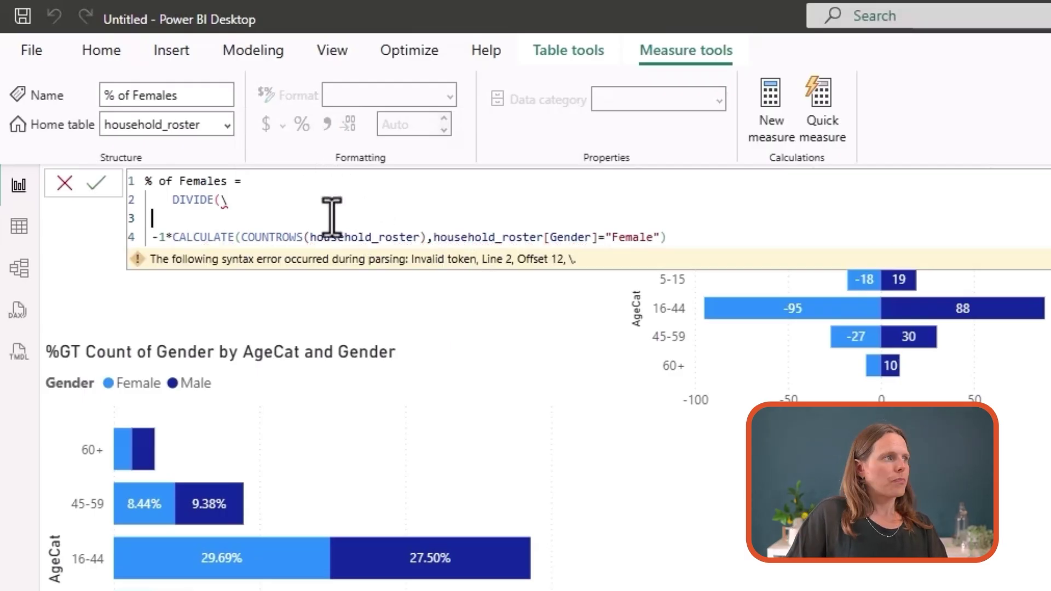
pyautogui.press('BackSpace')
pyautogui.press('BackSpace')
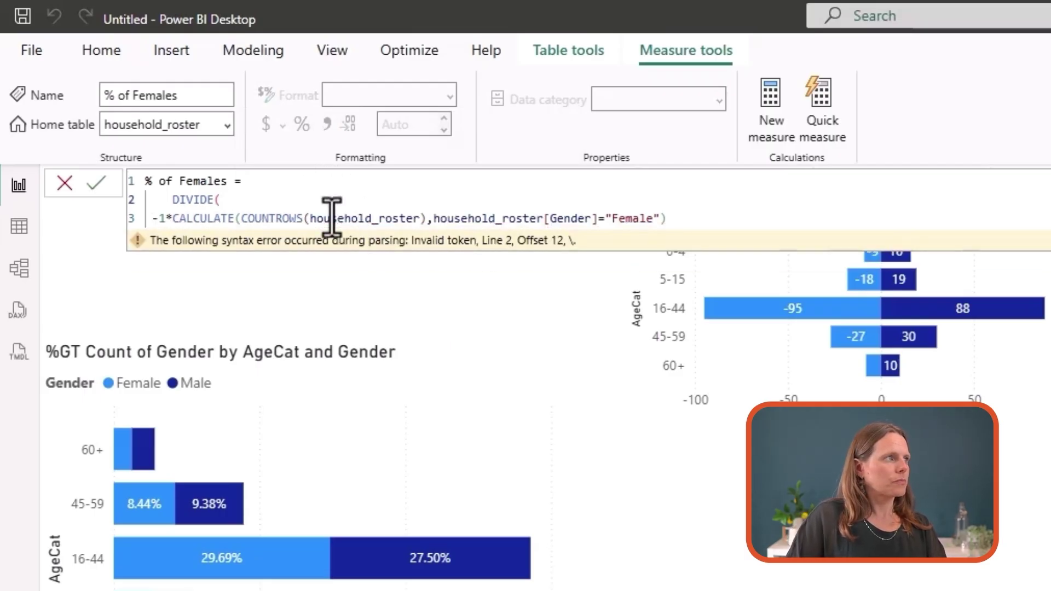
# - Lay out the DIVIDE function over several lines with the placeholders numerator and denominator between its brackets
pyautogui.hotkey('shift', 'Return')
pyautogui.hotkey('shift', 'Return')
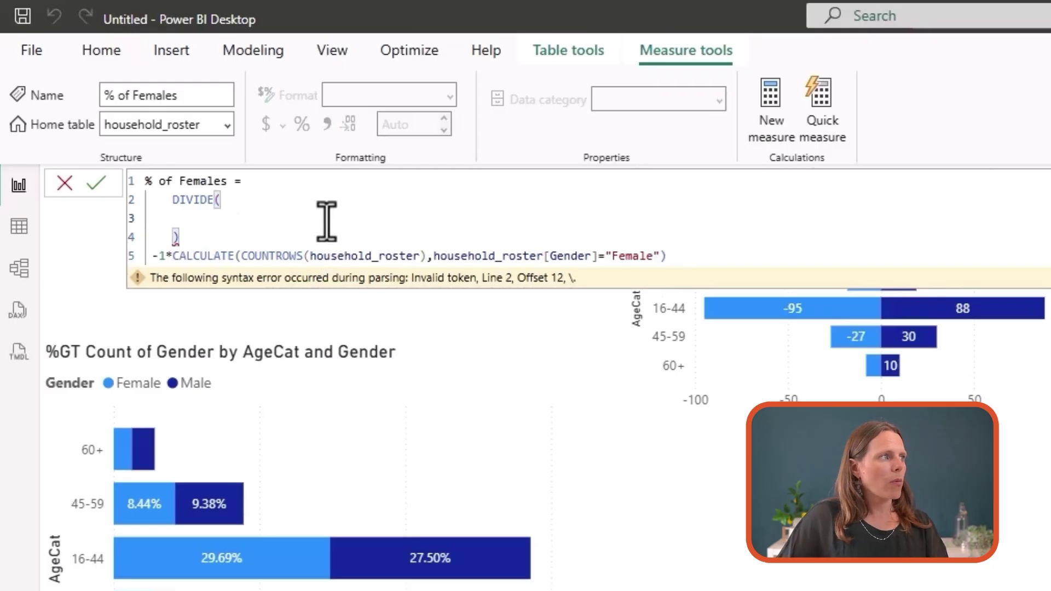
pyautogui.write('n')
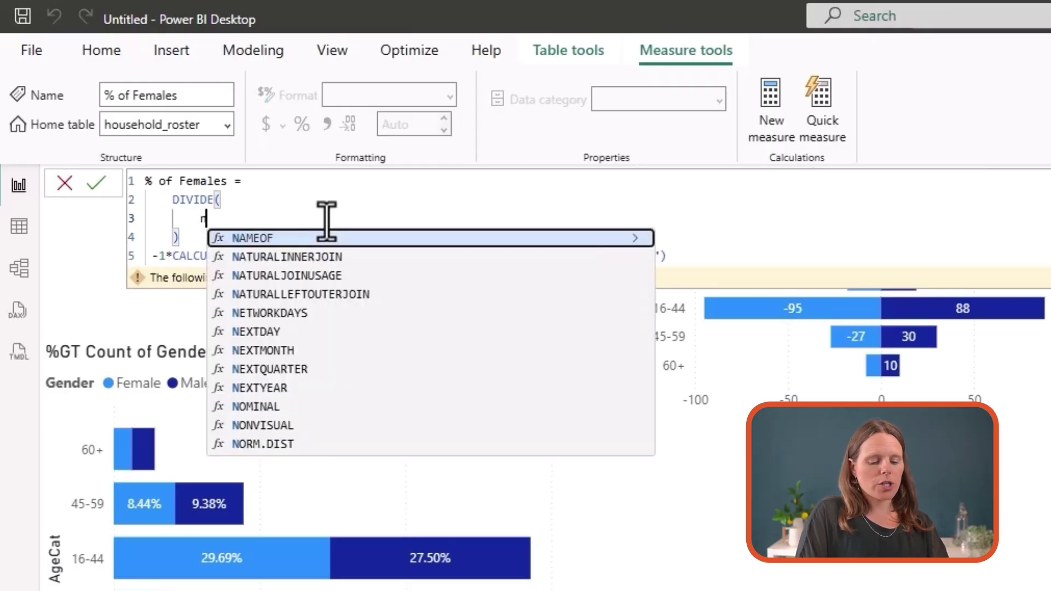
pyautogui.write('umerator,')
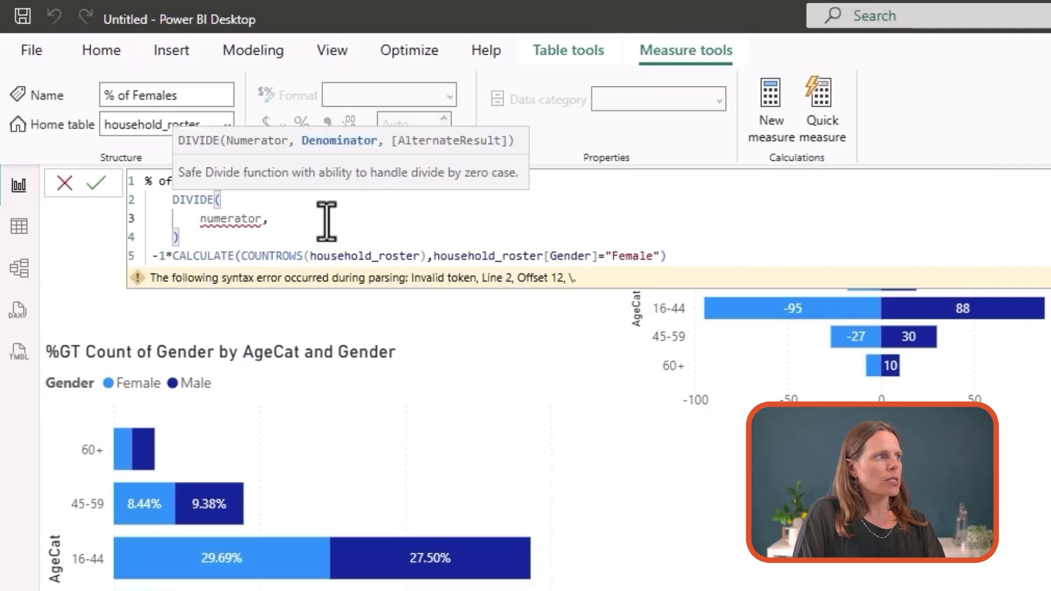
pyautogui.hotkey('shift', 'Return')
pyautogui.write('denominator')
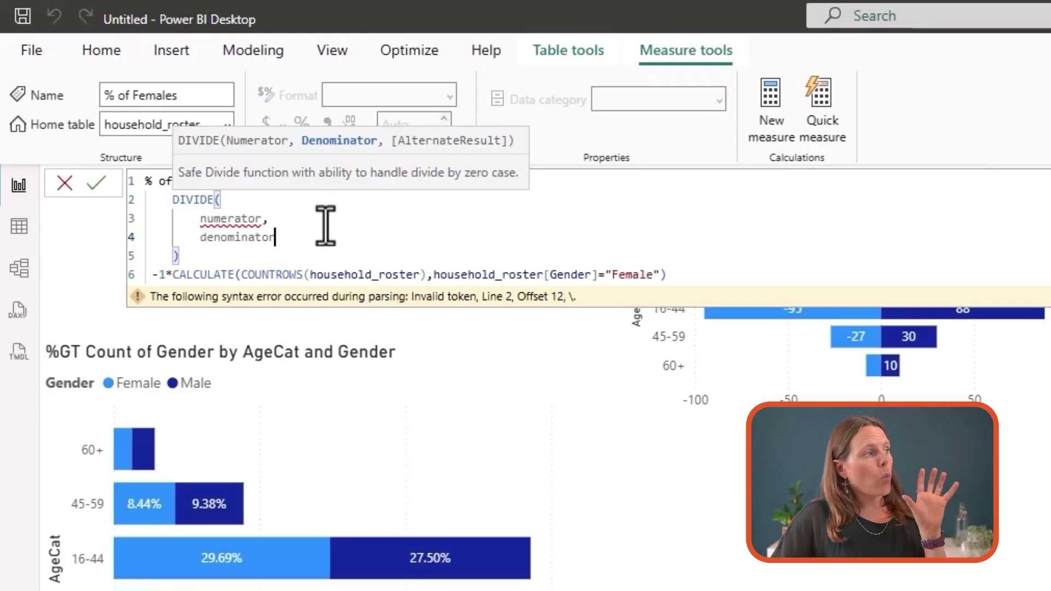
# - Move the expression -1*CALCULATE(COUNTROWS(household_roster),household_roster[Gender]="Female") into the DIVIDE function in place of the numerator placeholder
pyautogui.moveTo(680, 277); pyautogui.dragTo(167, 282)
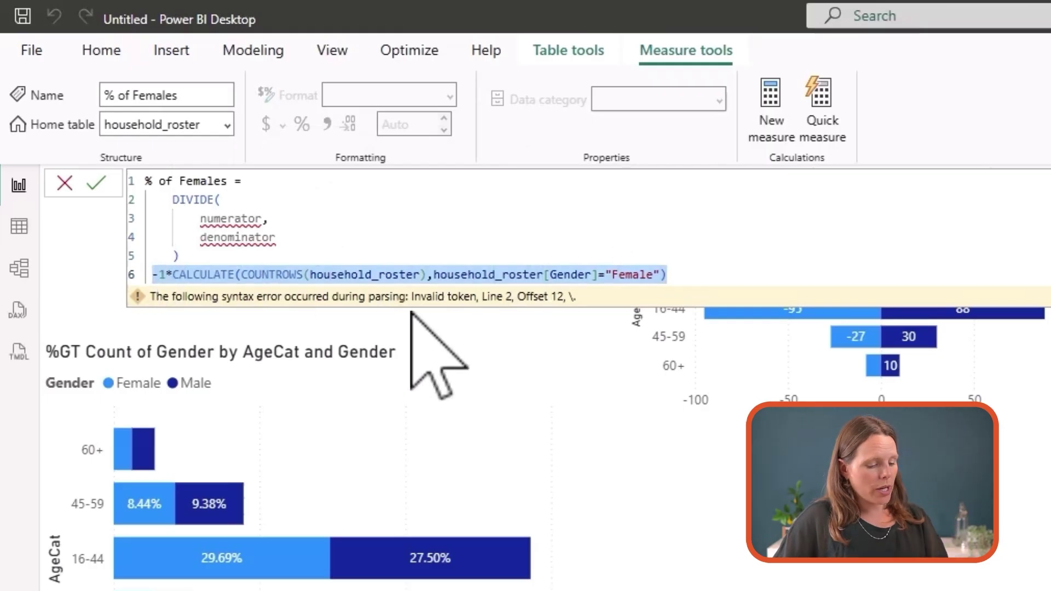
pyautogui.press('BackSpace')
pyautogui.moveTo(200, 219); pyautogui.dragTo(262, 221)
pyautogui.write('-1*CALCULATE(COUNTROWS(household_roster),household_roster[Gender]="Female")')
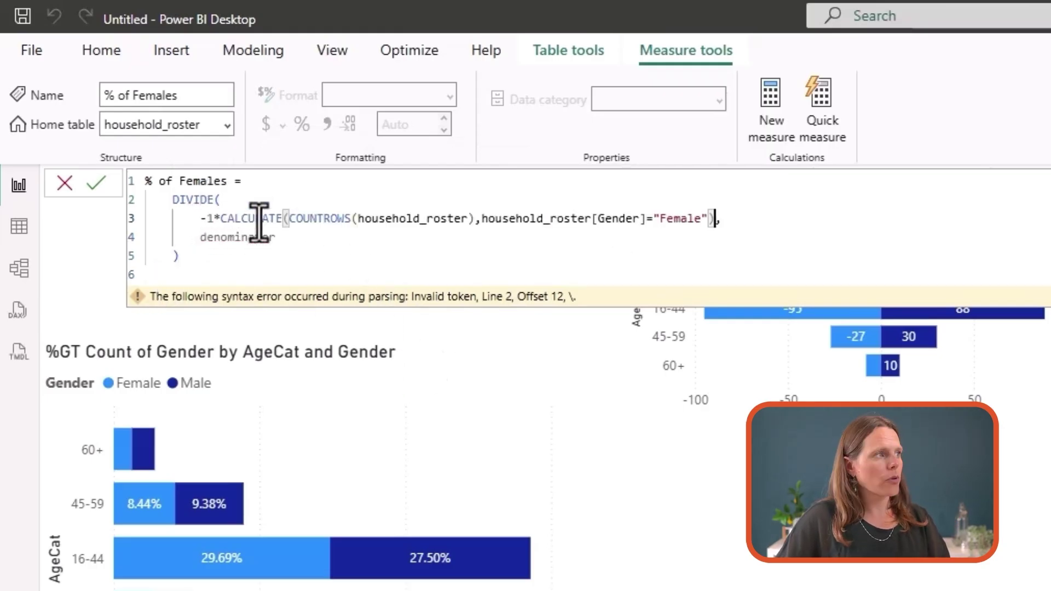
pyautogui.moveTo(317, 219); pyautogui.dragTo(721, 219)
pyautogui.click(730, 218)
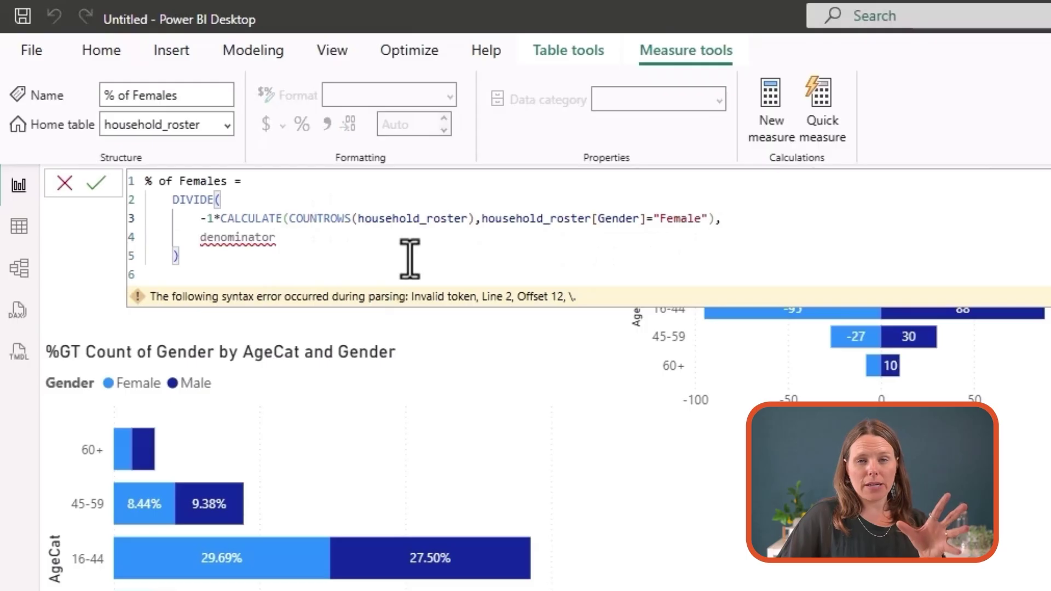
# - Replace the denominator placeholder with countrows(household_roster) and commit the % of Females measure
pyautogui.moveTo(202, 241); pyautogui.dragTo(275, 237)
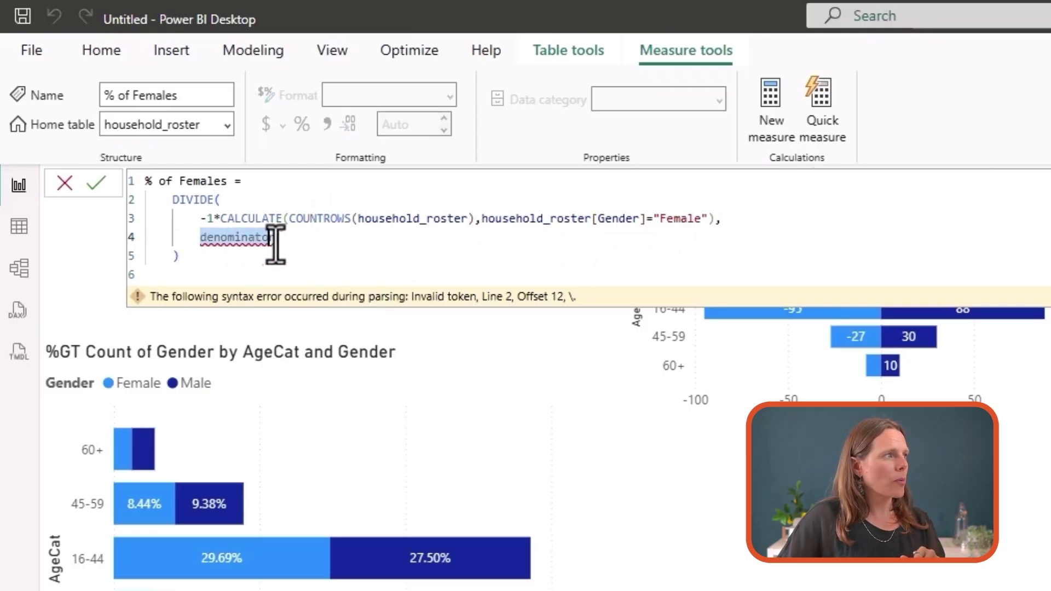
pyautogui.write('count')
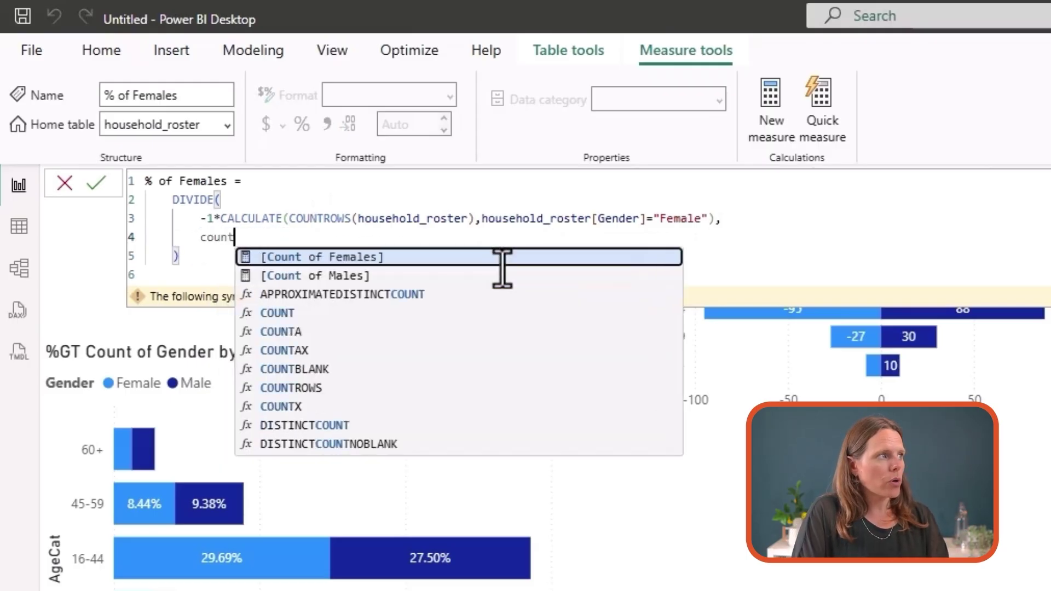
pyautogui.write('rows(')
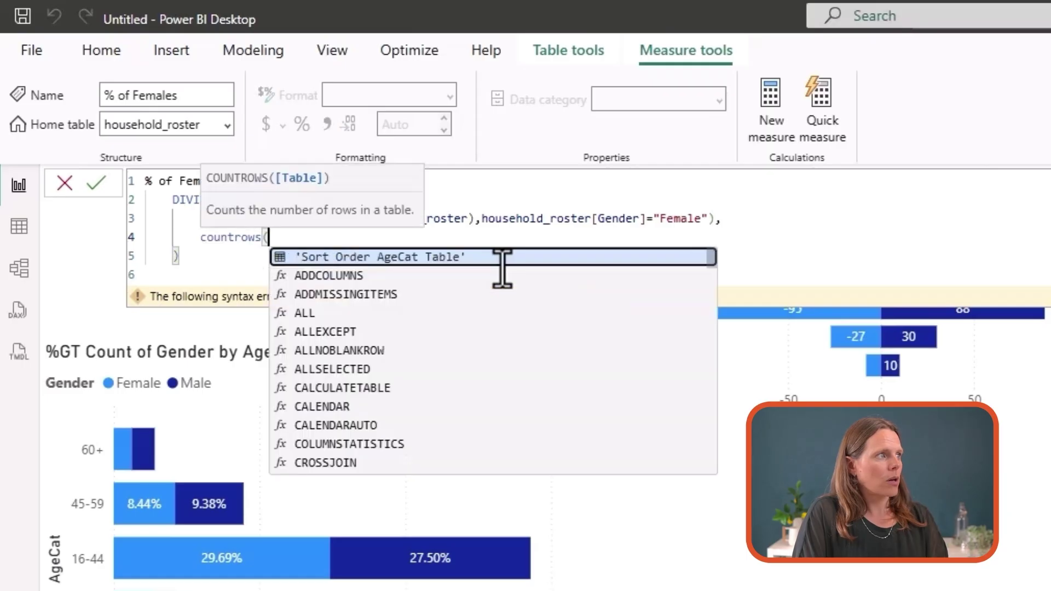
pyautogui.write('gro')
pyautogui.press('BackSpace')
pyautogui.press('BackSpace')
pyautogui.write('e')
pyautogui.press('BackSpace')
pyautogui.press('BackSpace')
pyautogui.write('hou')
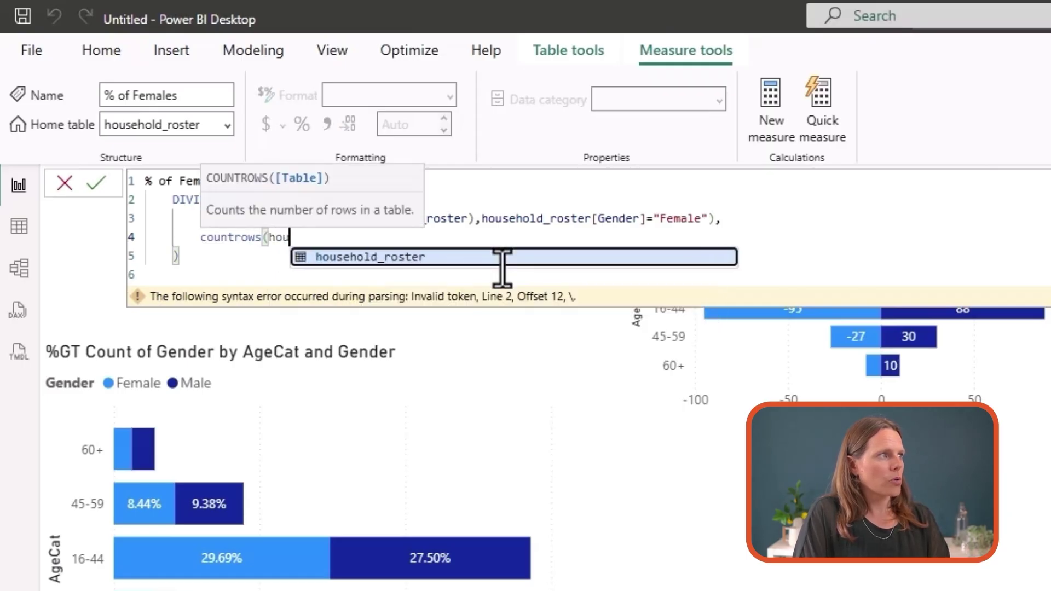
pyautogui.press('Tab')
pyautogui.write(')')
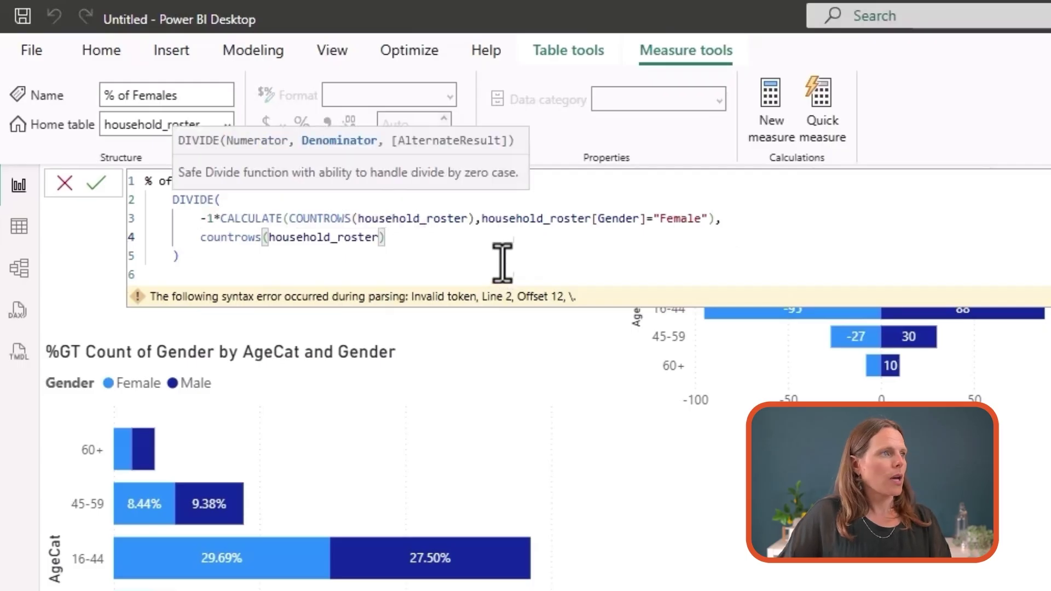
pyautogui.click(412, 272)
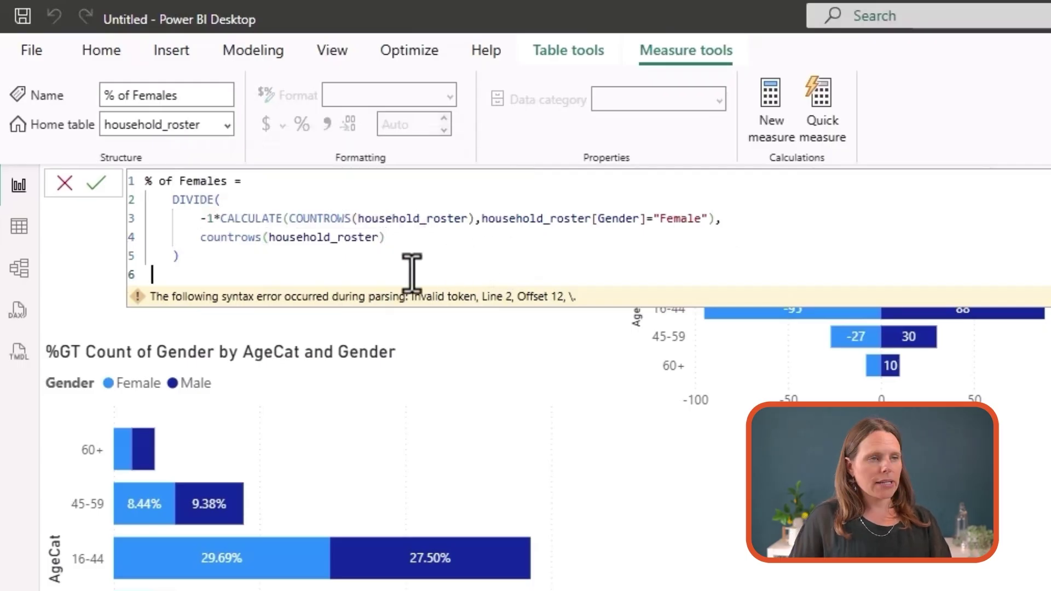
pyautogui.press('Return')
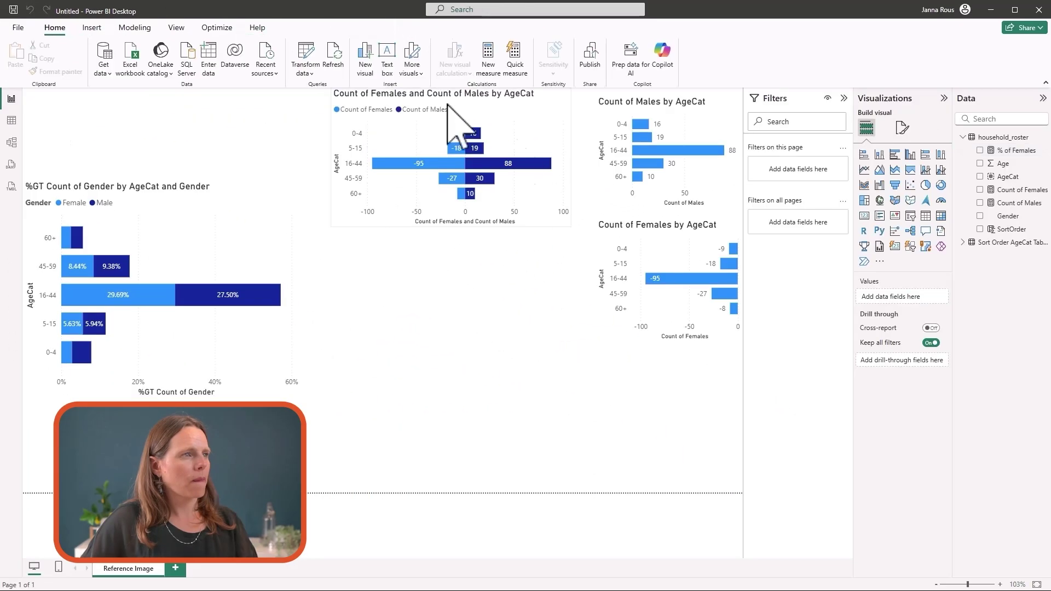
# - Insert a stacked bar chart, place it below the Count of Females and Count of Males chart and make it taller
pyautogui.click(864, 154)
pyautogui.moveTo(293, 164); pyautogui.dragTo(597, 307)
pyautogui.moveTo(458, 320); pyautogui.dragTo(477, 441)
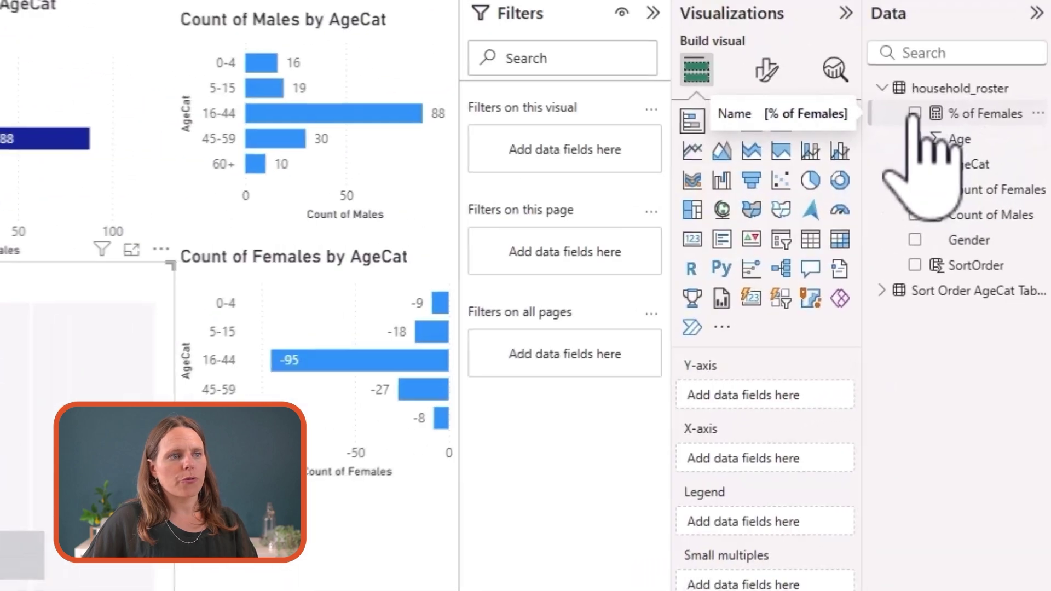
# - Plot % of Females by AgeCat in the new bar chart and turn on its data labels
pyautogui.click(914, 113)
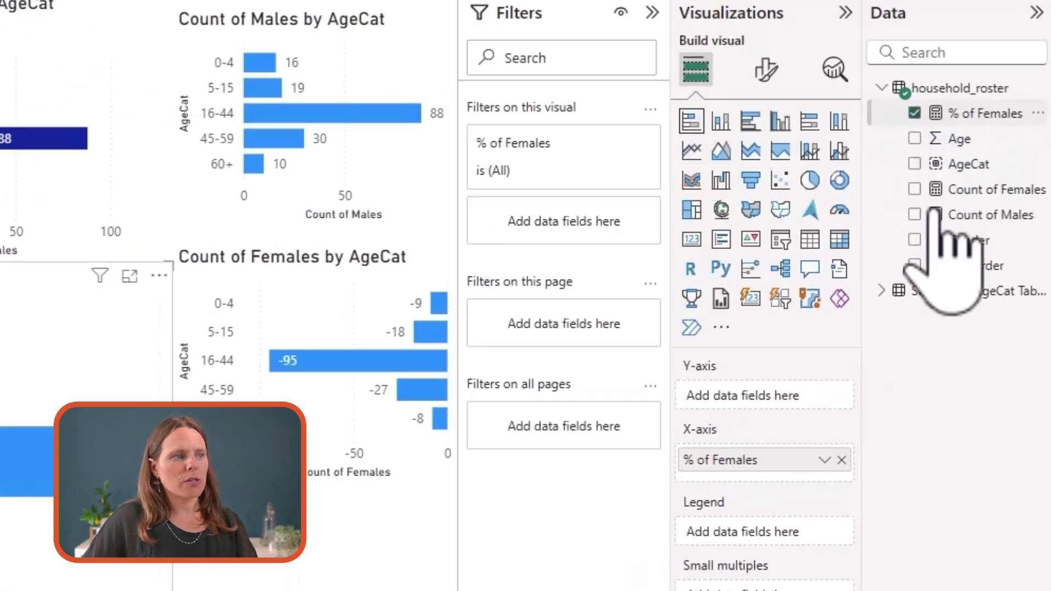
pyautogui.click(767, 70)
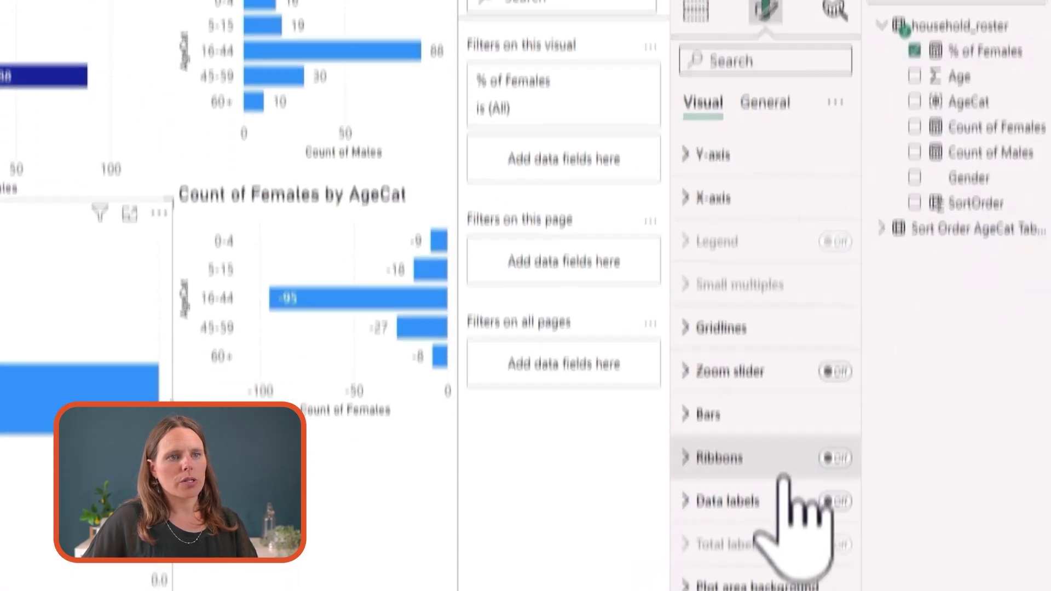
pyautogui.click(835, 564)
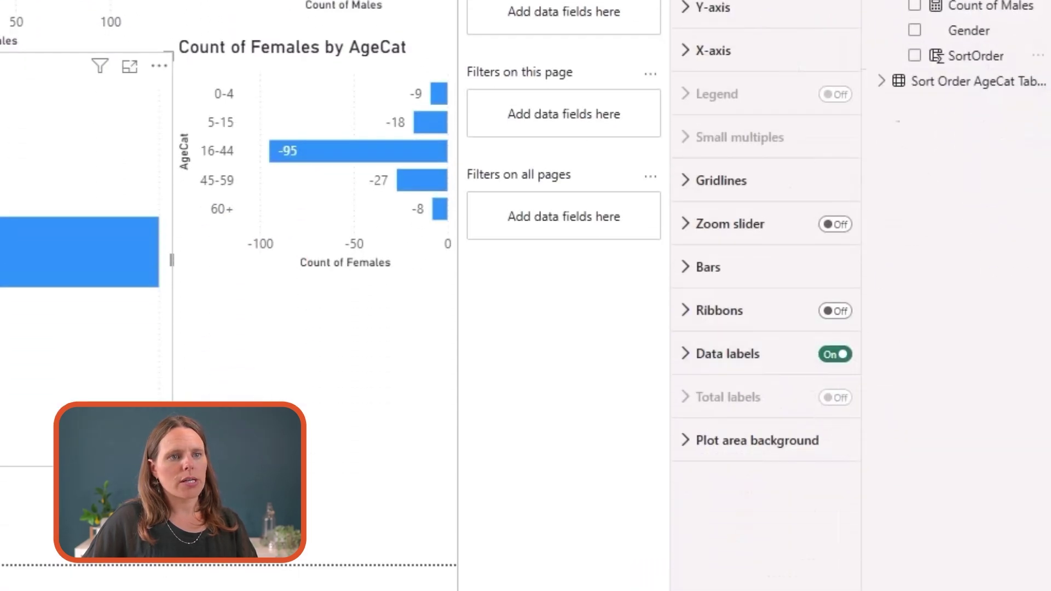
pyautogui.click(698, 14)
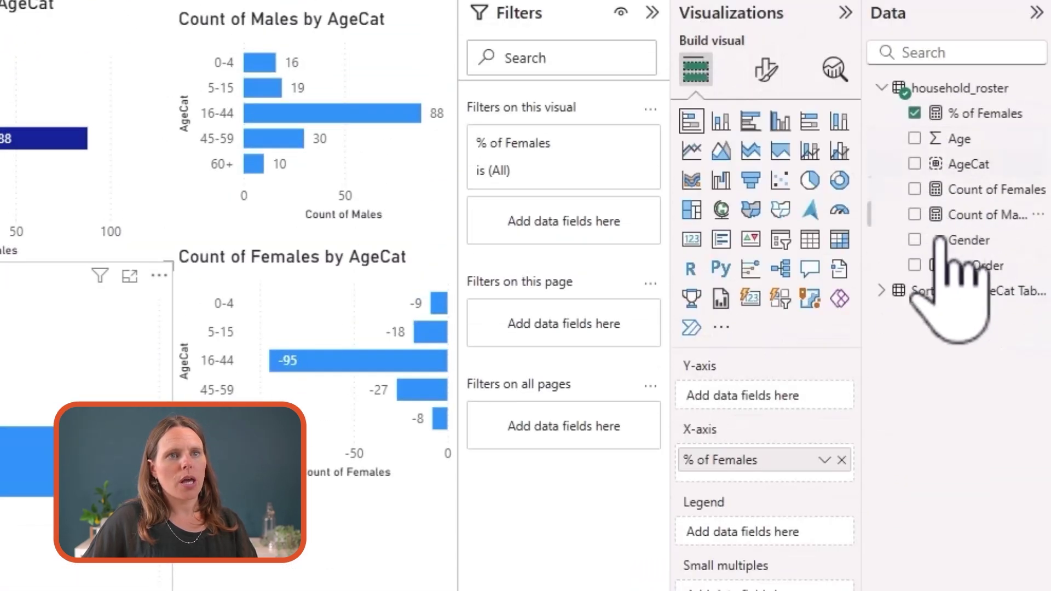
pyautogui.click(914, 164)
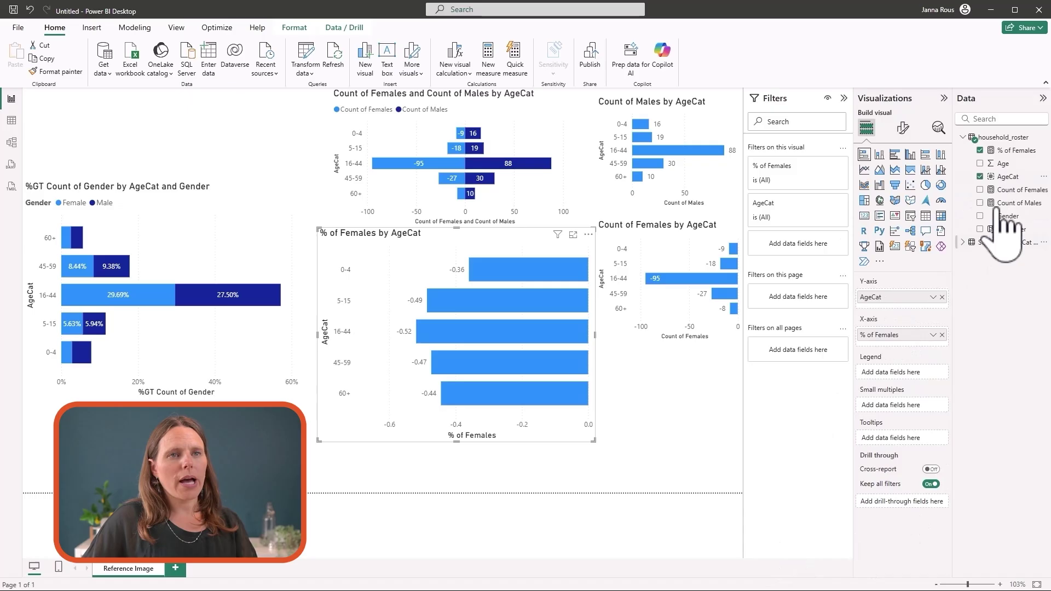
# - Format the % of Females measure as a percentage with 0 decimal places
pyautogui.click(1016, 150)
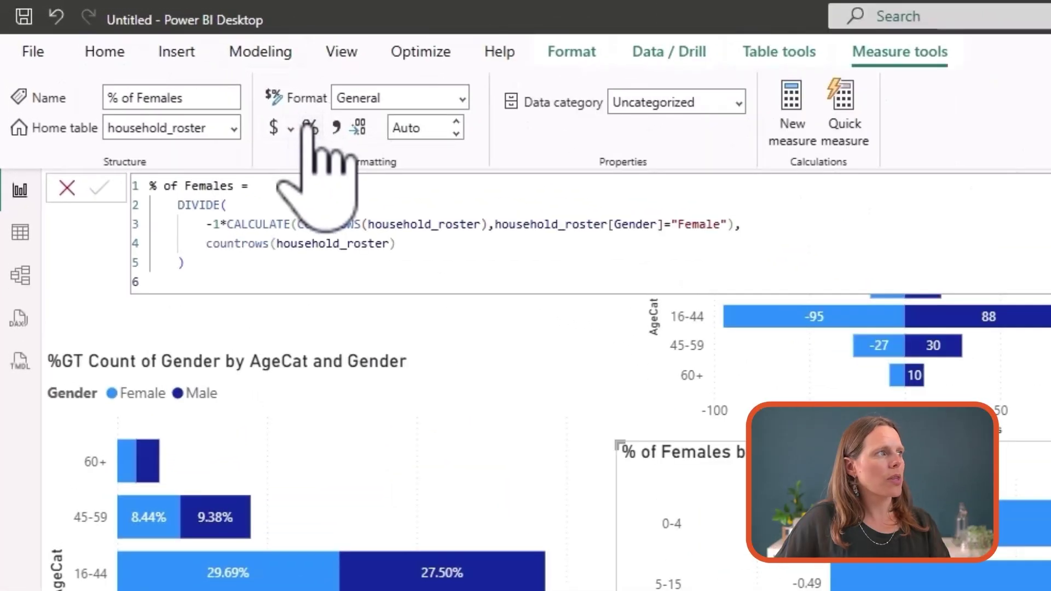
pyautogui.click(160, 66)
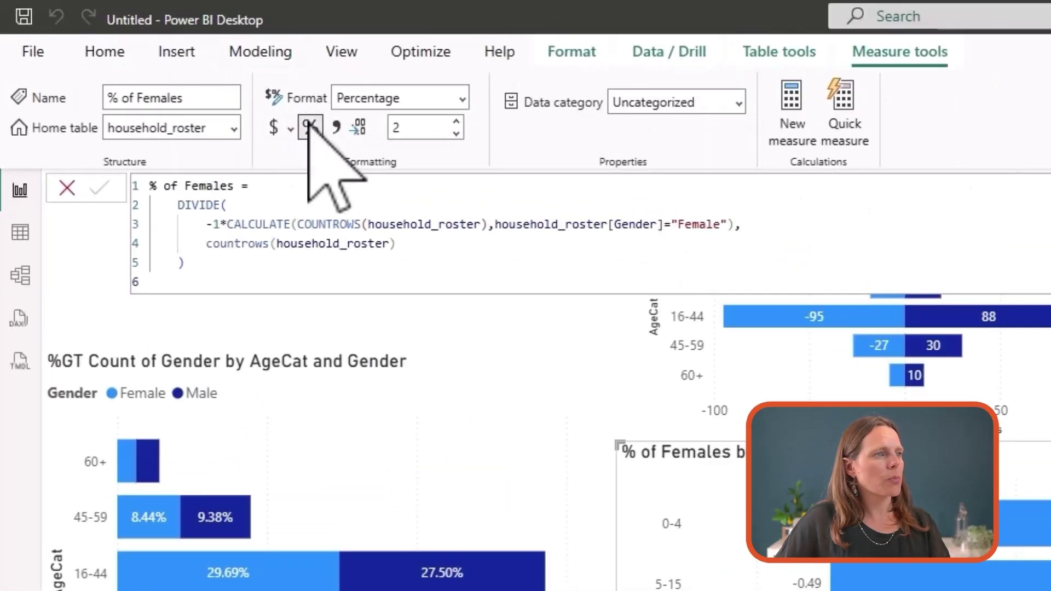
pyautogui.click(456, 133)
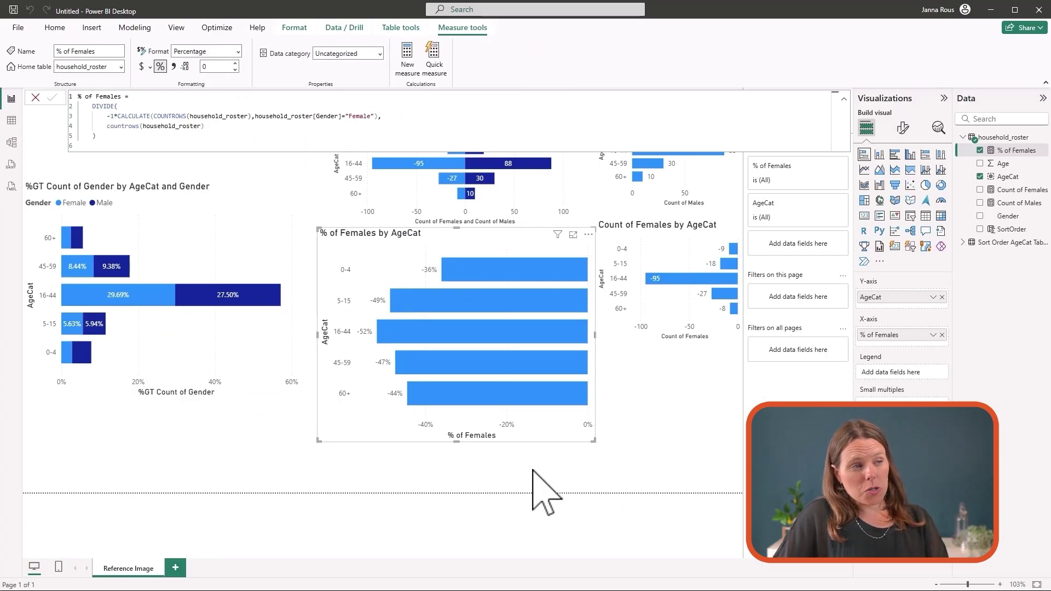
pyautogui.click(534, 472)
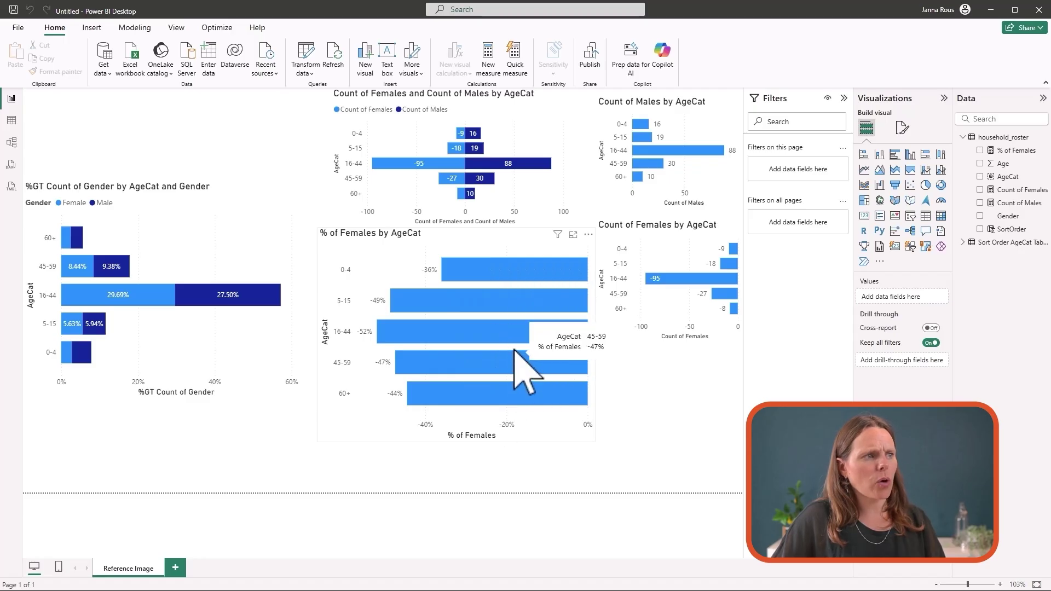
# - Create a % of Males measure by duplicating the % of Females formula and changing the Gender filter to "Male"
pyautogui.click(1028, 151)
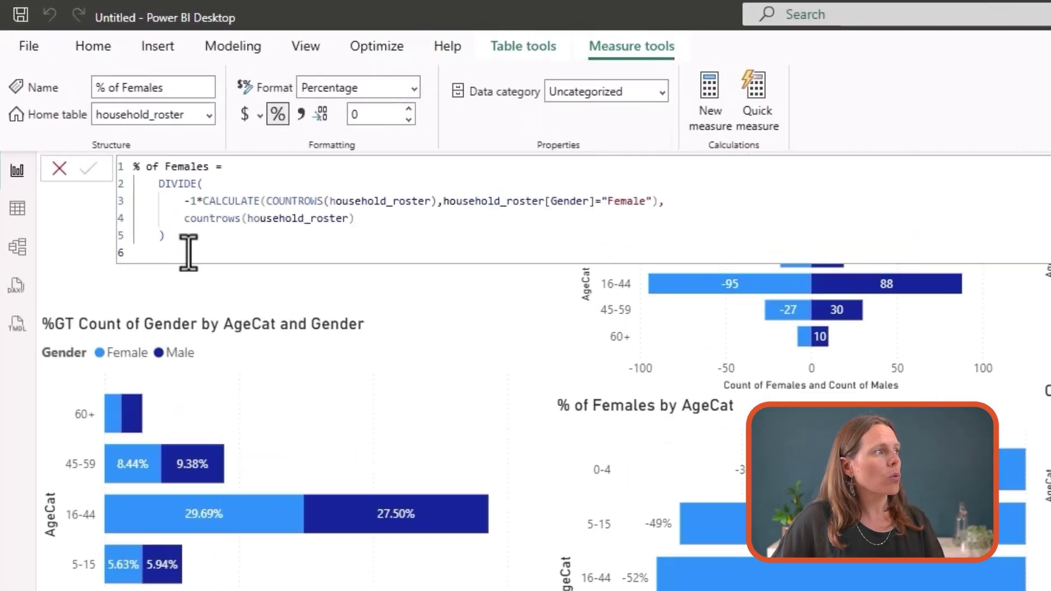
pyautogui.moveTo(84, 145); pyautogui.dragTo(75, 107)
pyautogui.moveTo(130, 186); pyautogui.dragTo(134, 167)
pyautogui.hotkey('ctrl', 'c')
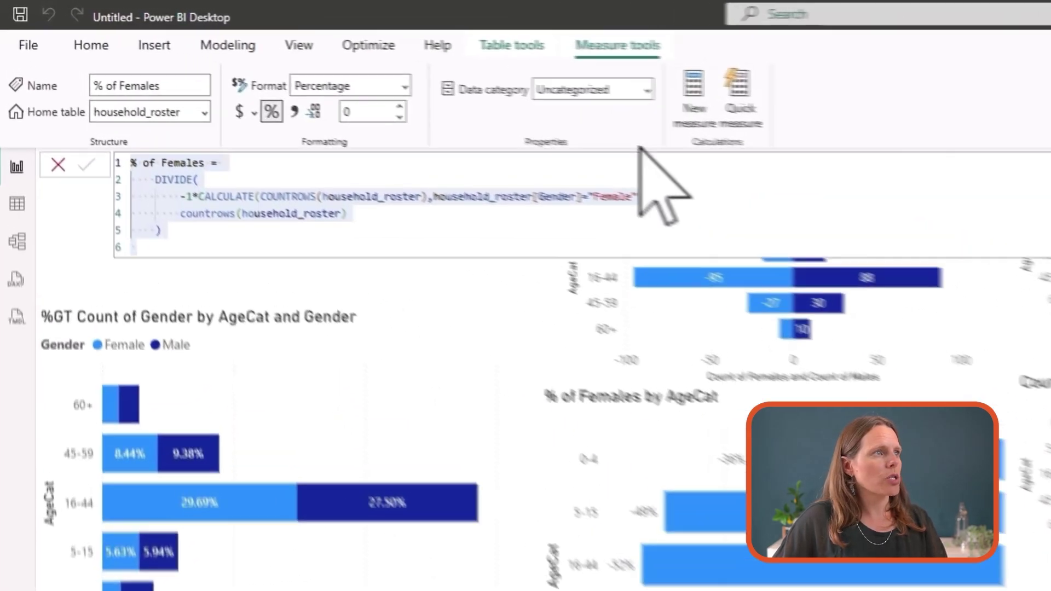
pyautogui.click(407, 55)
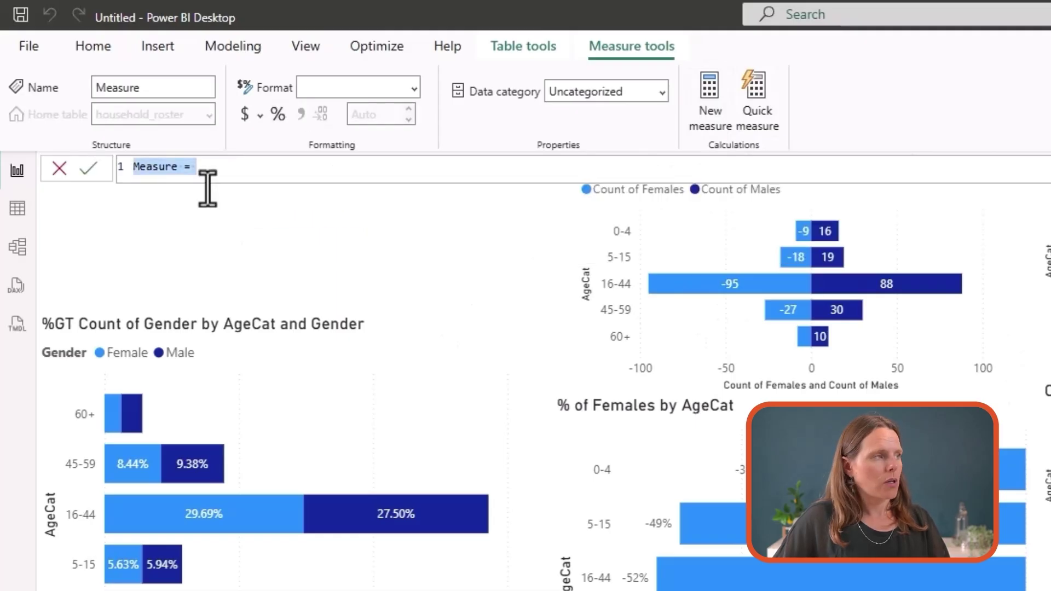
pyautogui.hotkey('ctrl', 'v')
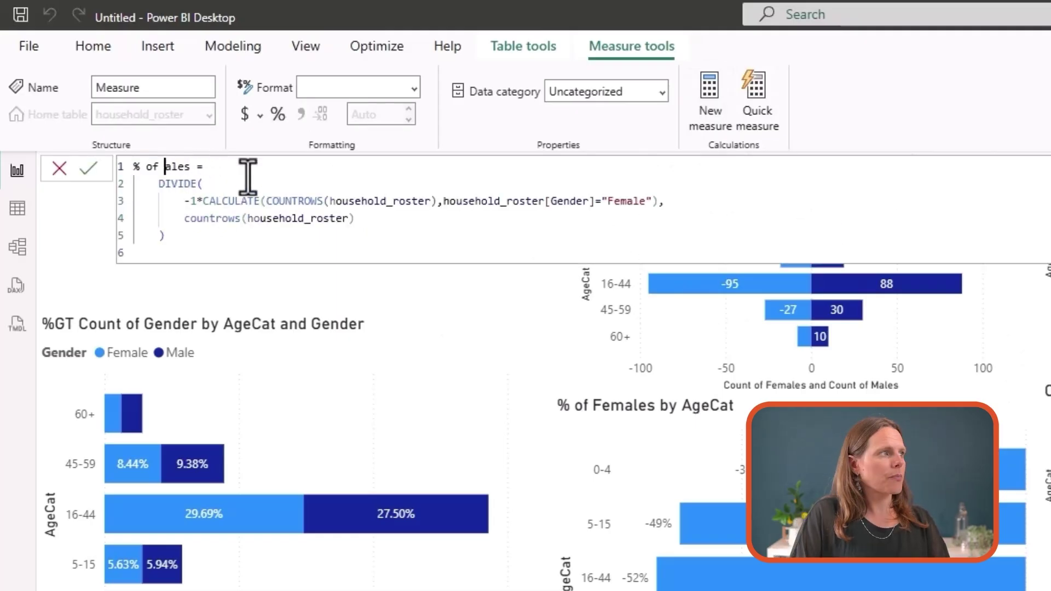
pyautogui.doubleClick(638, 201)
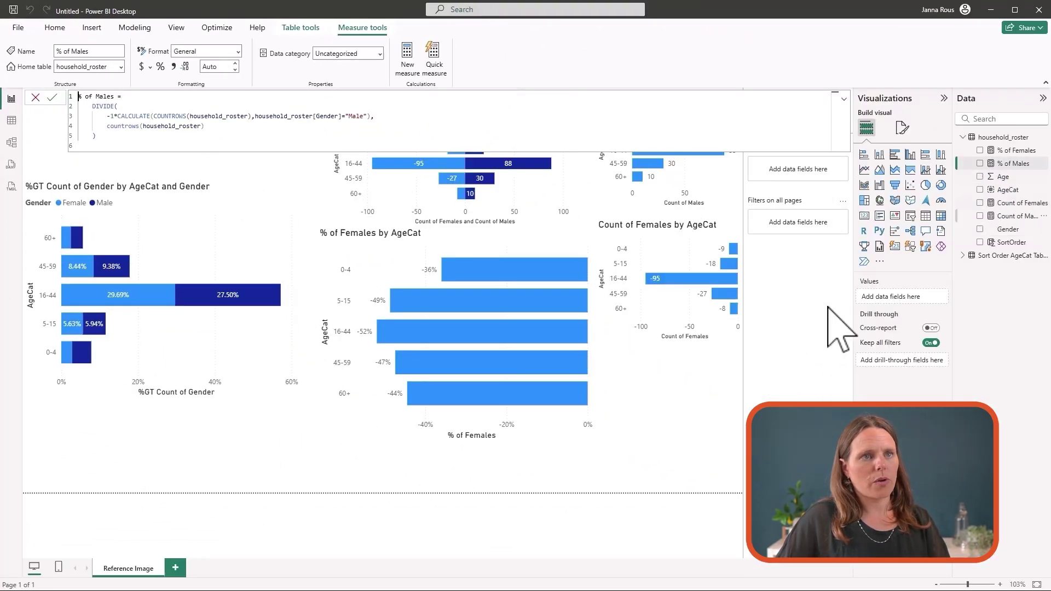
# - Add % of Males to the % of Females by AgeCat chart and format the measure as a percentage with 0 decimals
pyautogui.click(546, 428)
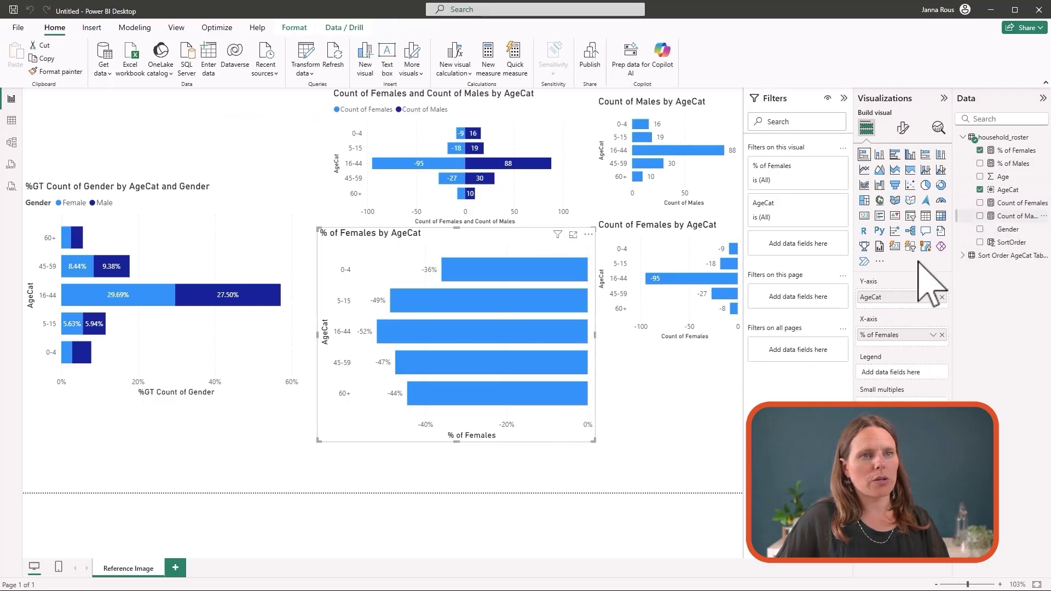
pyautogui.click(982, 164)
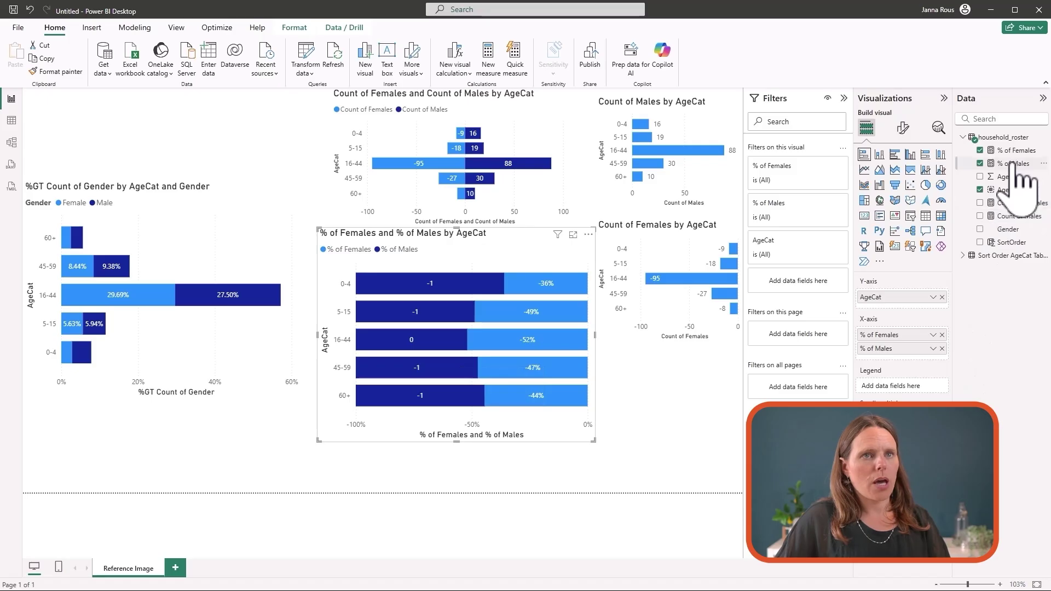
pyautogui.click(970, 163)
pyautogui.click(160, 66)
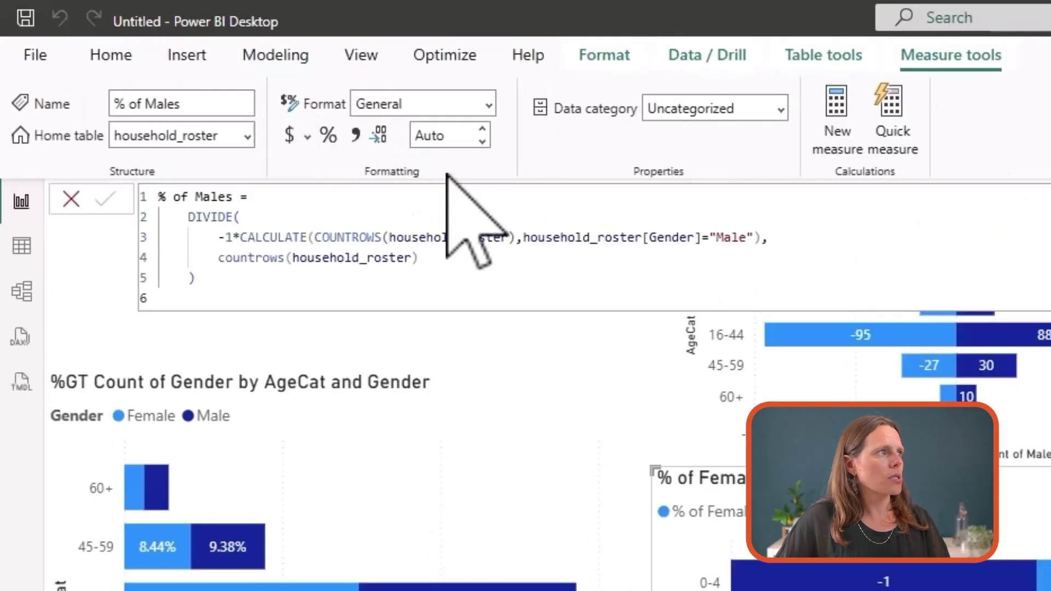
pyautogui.click(482, 143)
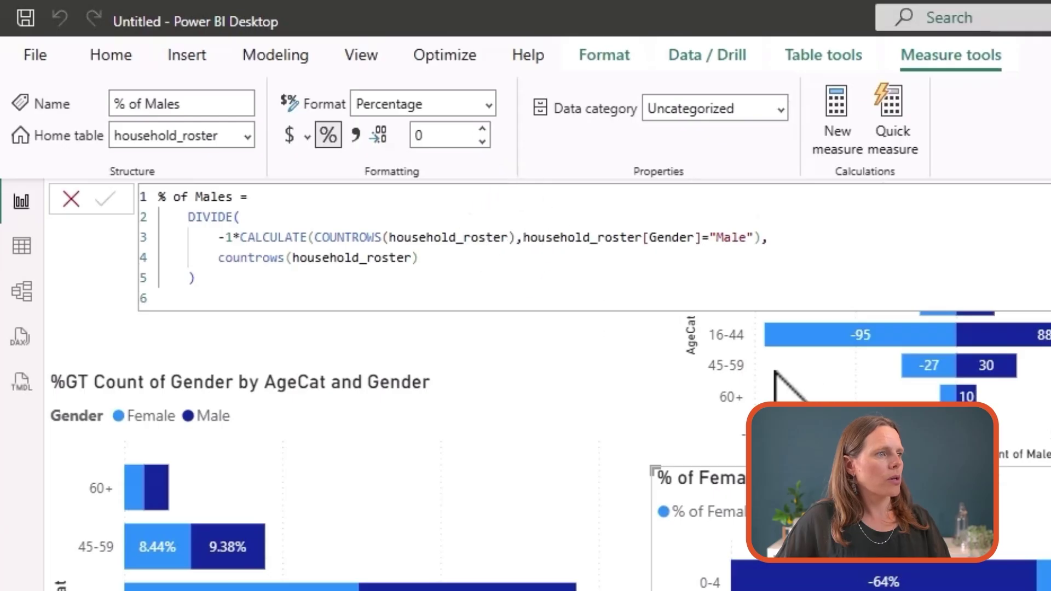
# - Remove the -1* multiplier from the numerator of the % of Males measure and commit the formula
pyautogui.click(239, 237)
pyautogui.press('BackSpace')
pyautogui.press('BackSpace')
pyautogui.press('BackSpace')
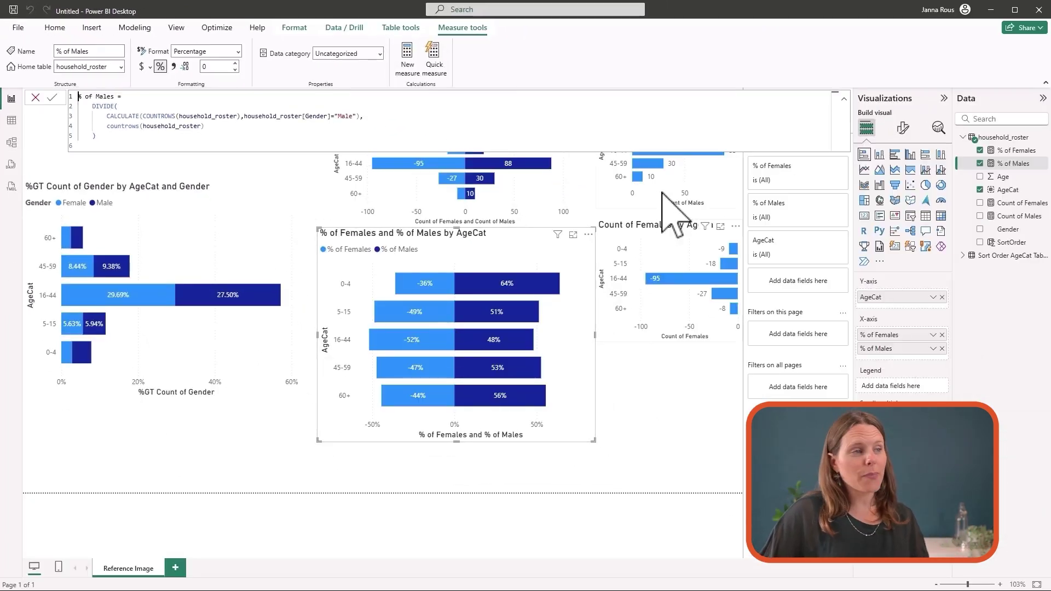
pyautogui.moveTo(532, 378)
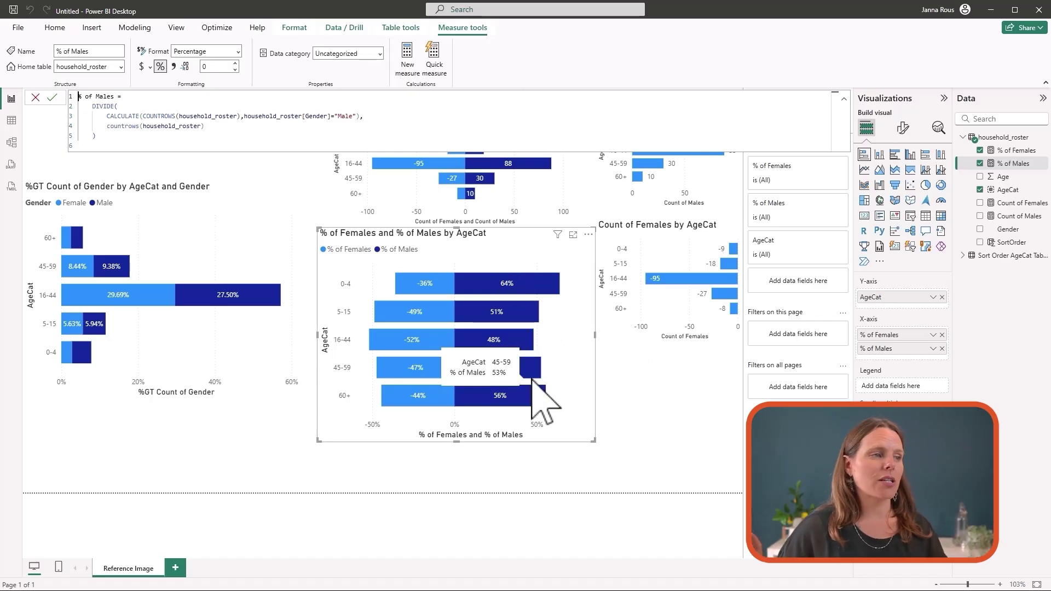
pyautogui.moveTo(464, 280)
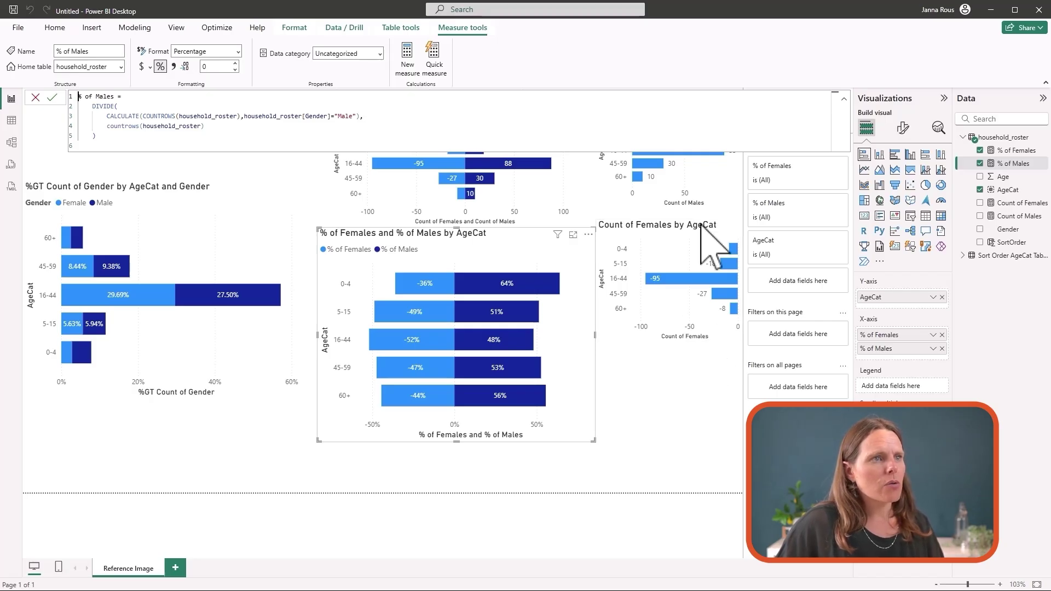
pyautogui.click(681, 385)
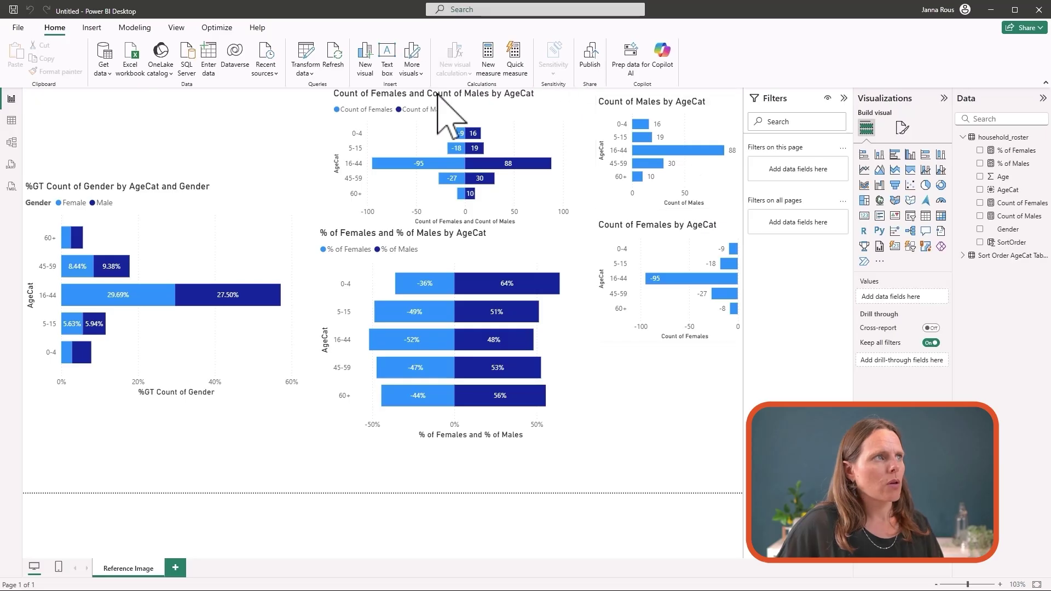
# - Copy the denominator expression countrows(household_roster) from the % of Females measure
pyautogui.click(1017, 150)
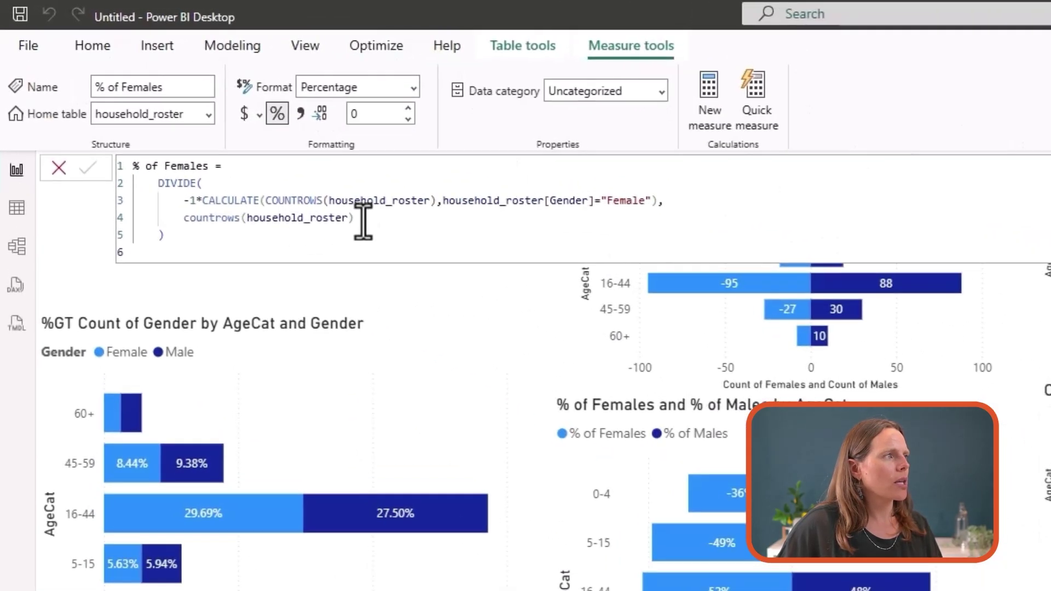
pyautogui.moveTo(363, 222); pyautogui.dragTo(183, 224)
pyautogui.hotkey('ctrl', 'c')
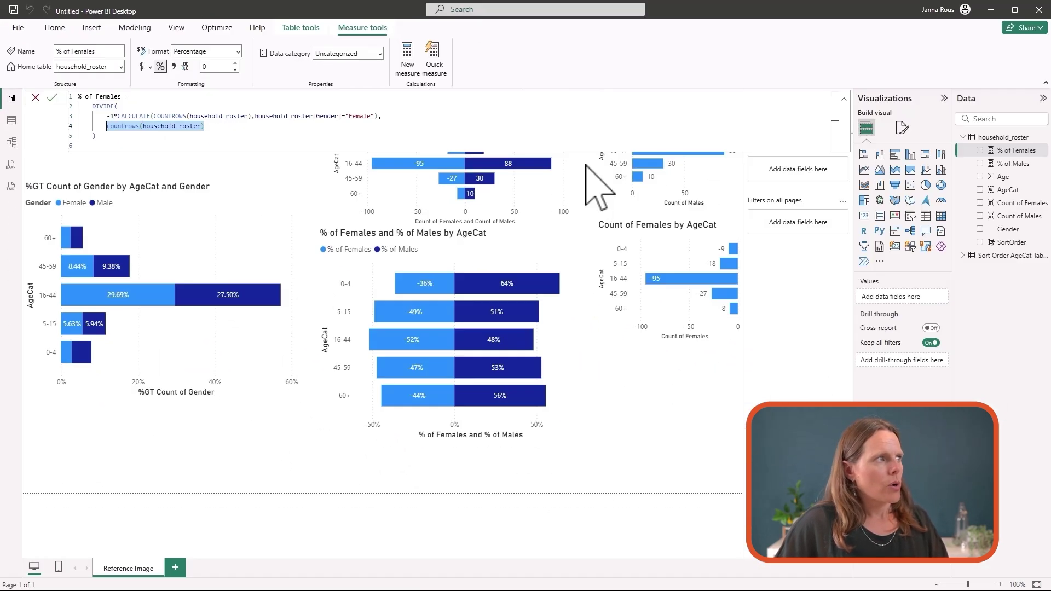
pyautogui.click(676, 386)
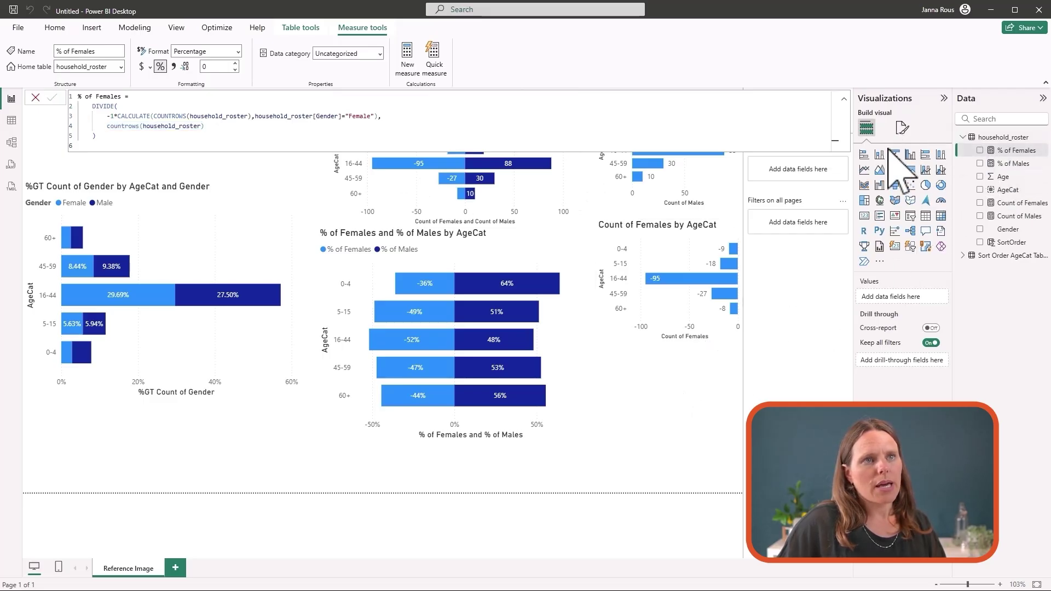
# - Insert another stacked bar chart, place it below the Count of Females by AgeCat chart and narrow it
pyautogui.click(865, 155)
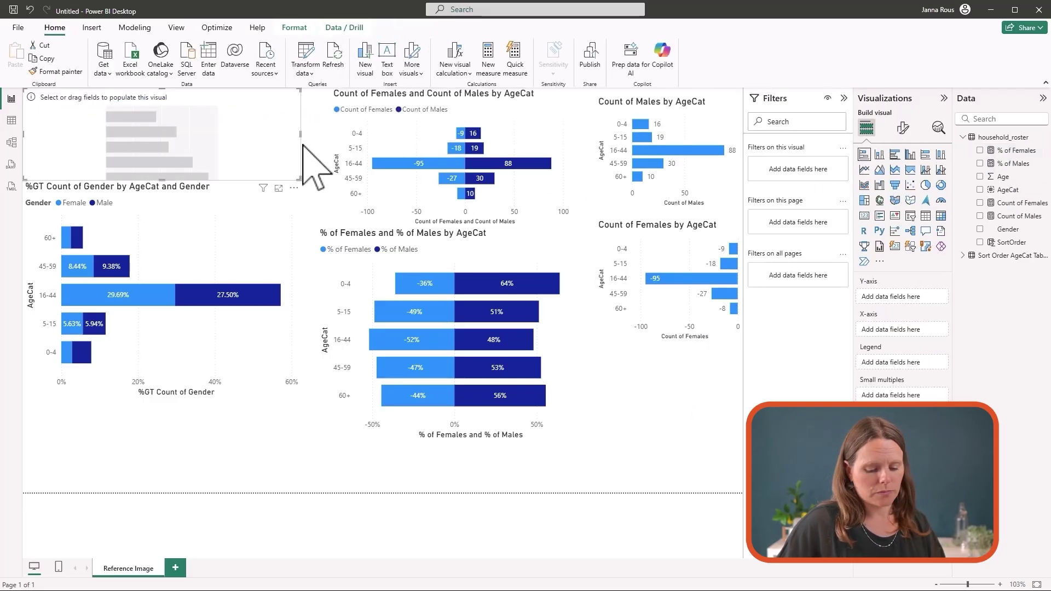
pyautogui.moveTo(293, 152); pyautogui.dragTo(739, 422)
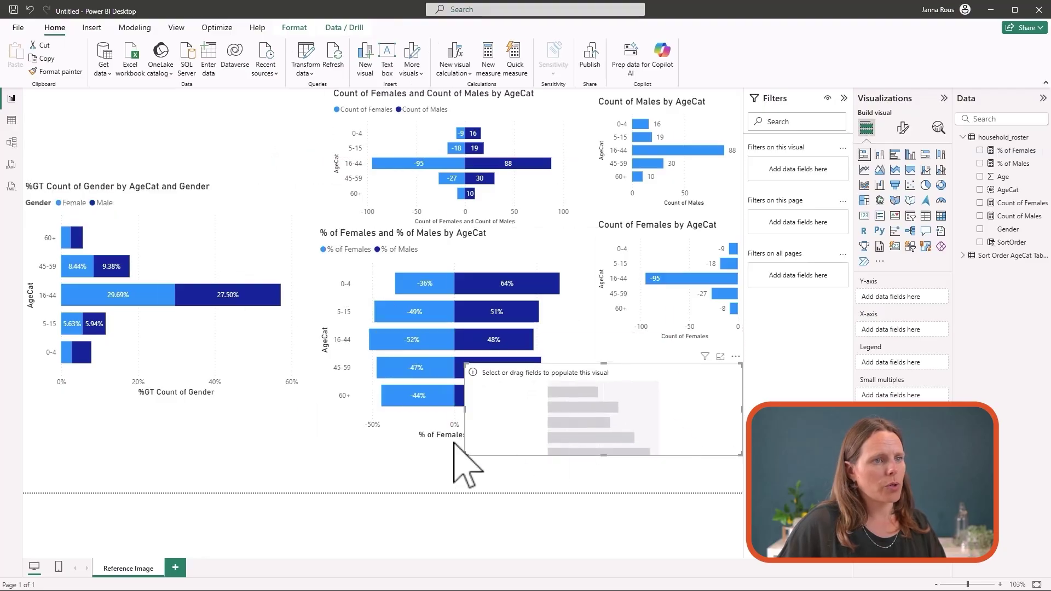
pyautogui.moveTo(463, 409); pyautogui.dragTo(606, 422)
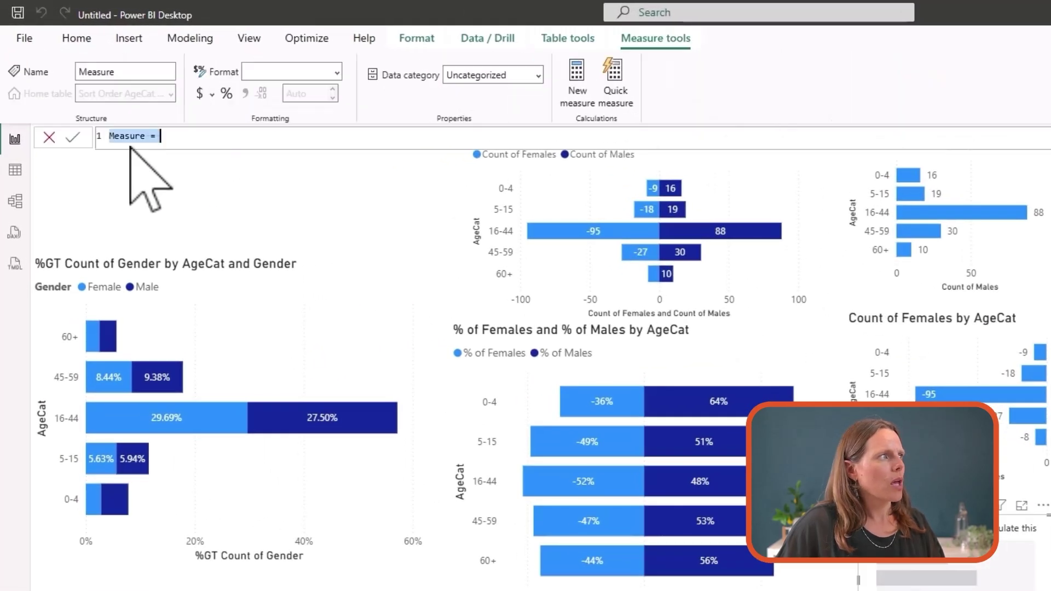
# - Create the measure All rows count = countrows(household_roster) and plot it by AgeCat in the empty bar chart
pyautogui.hotkey('ctrl', 'v')
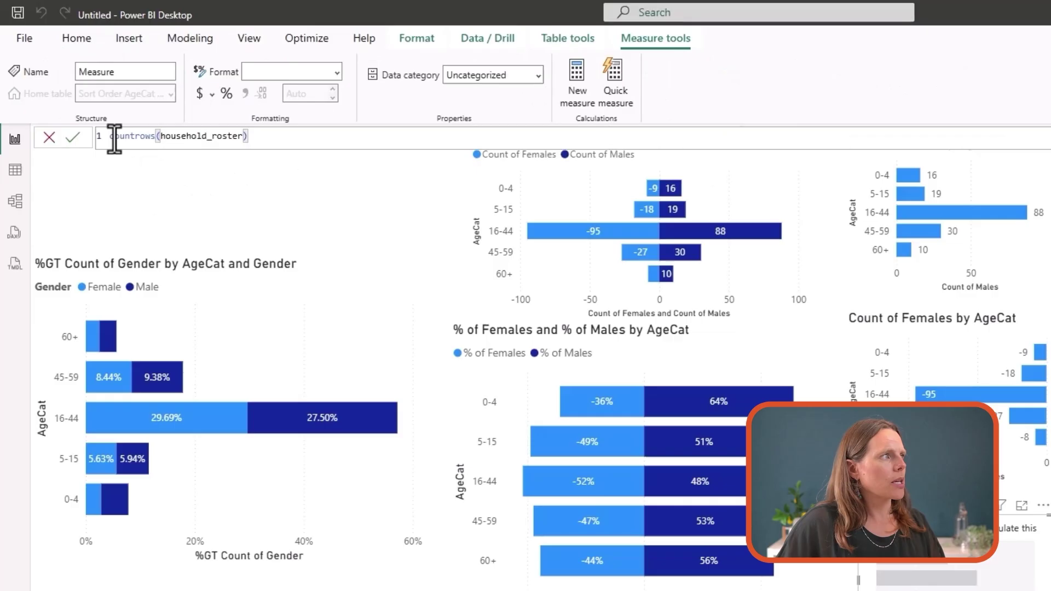
pyautogui.write('All rows count =')
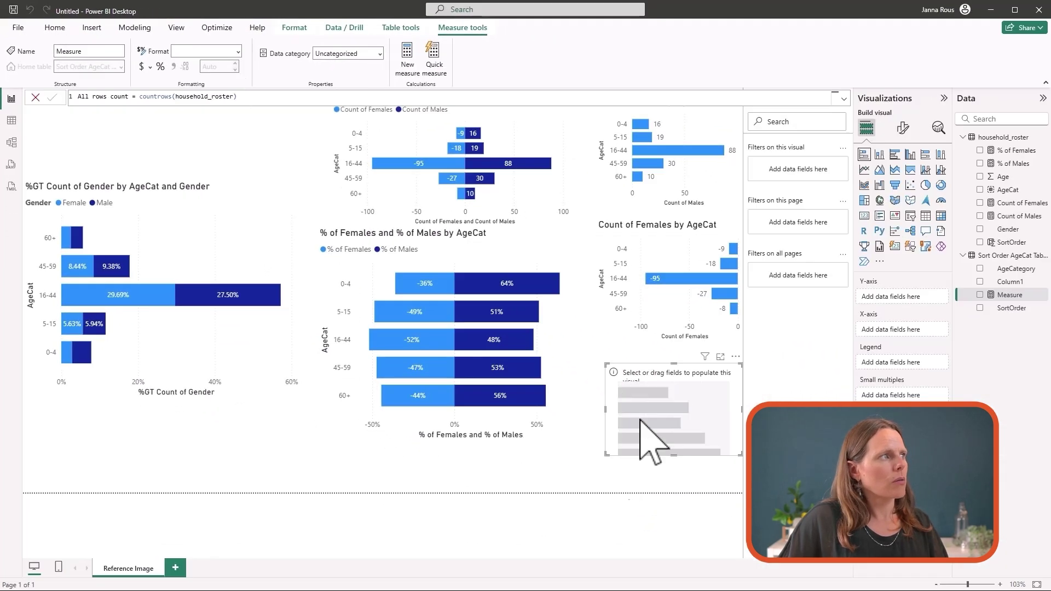
pyautogui.press('Return')
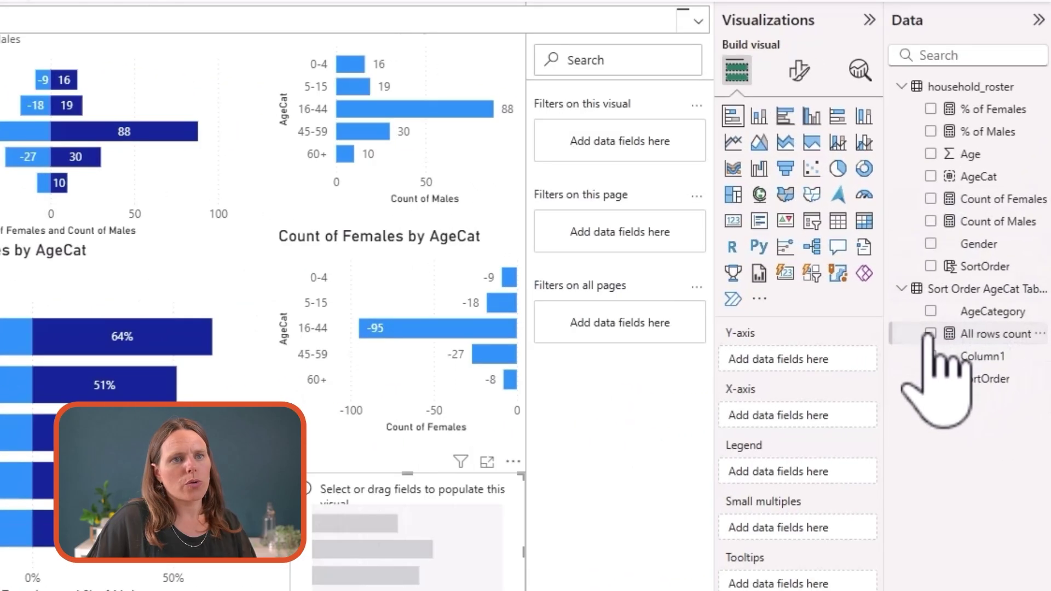
pyautogui.click(930, 334)
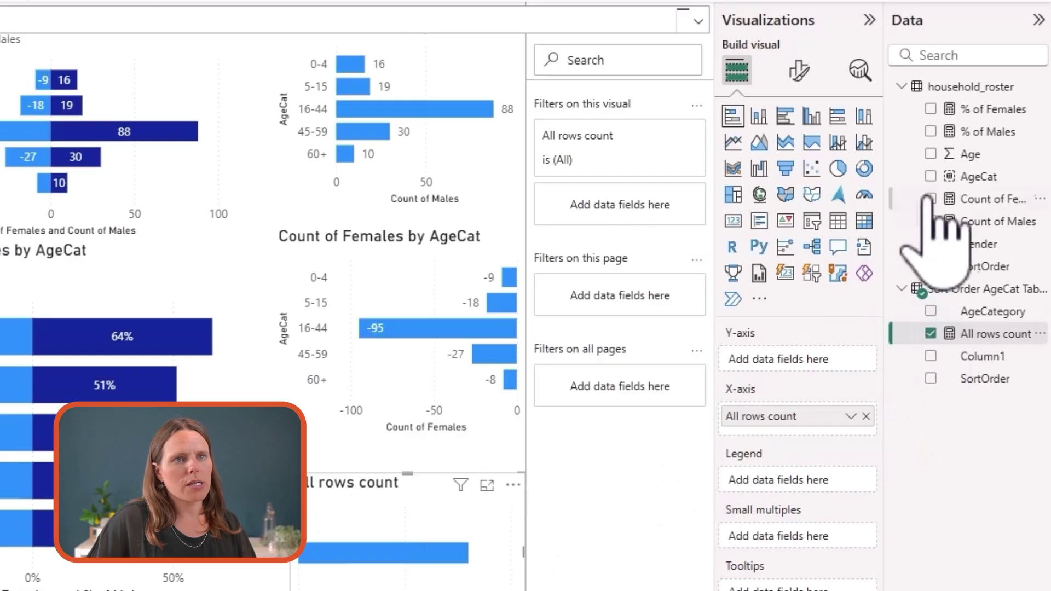
pyautogui.moveTo(964, 177); pyautogui.dragTo(783, 372)
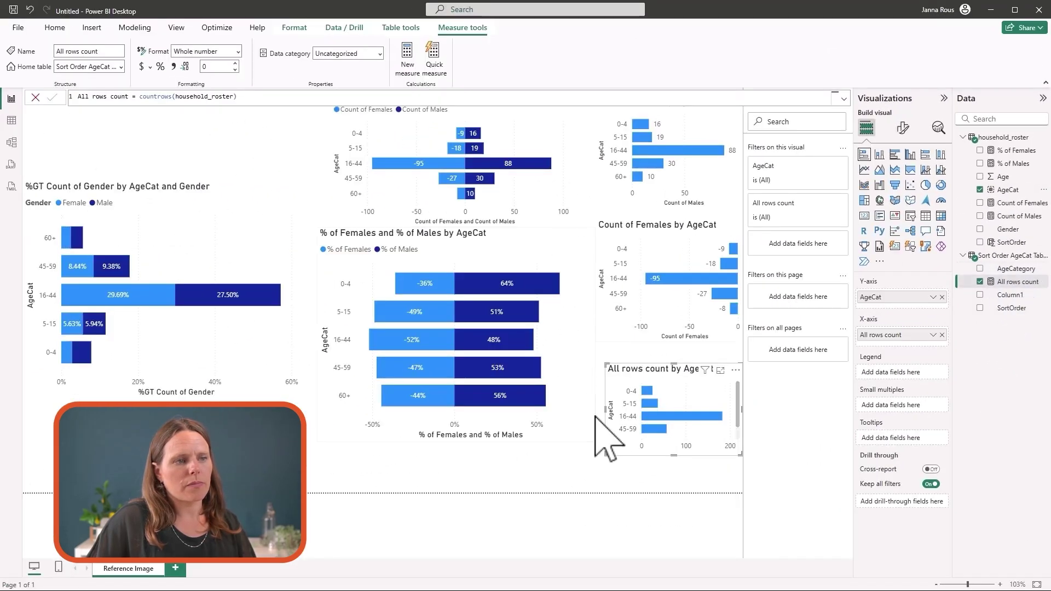
# - Set the All rows count measure's home table to household_roster and turn on data labels in its bar chart
pyautogui.click(115, 66)
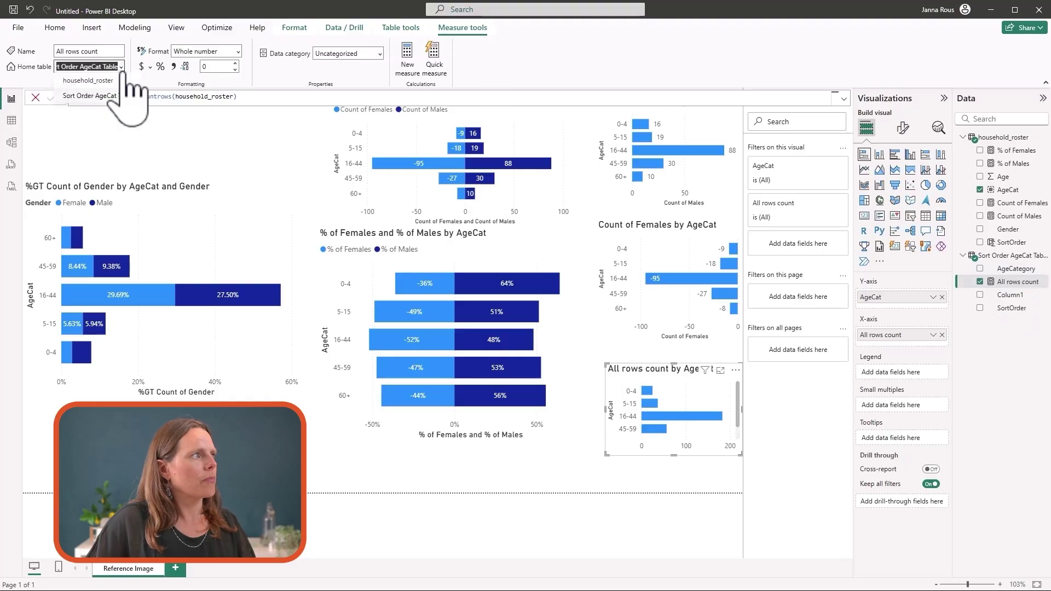
pyautogui.click(98, 81)
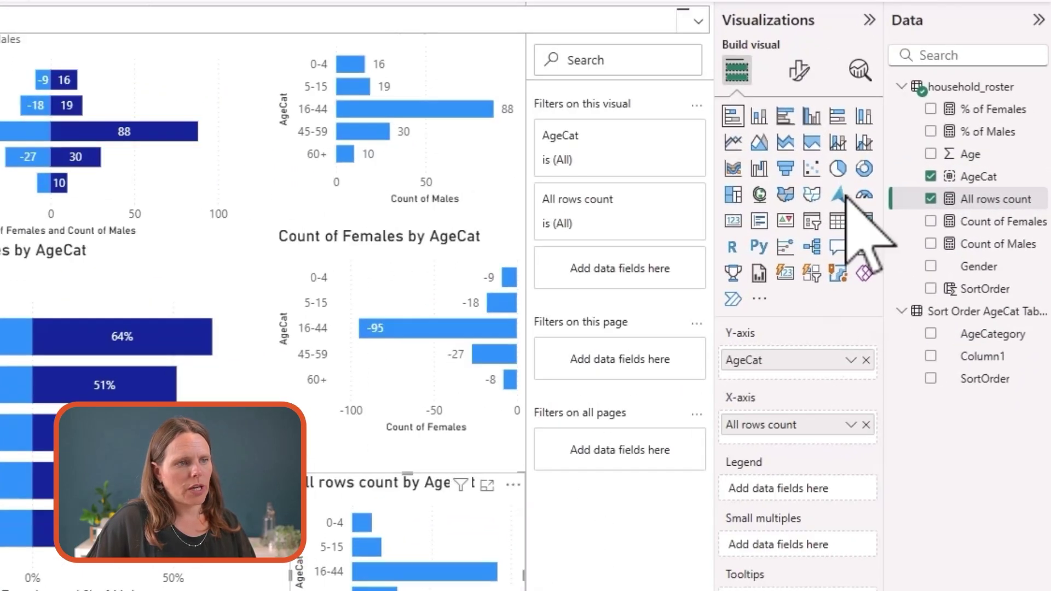
pyautogui.click(799, 71)
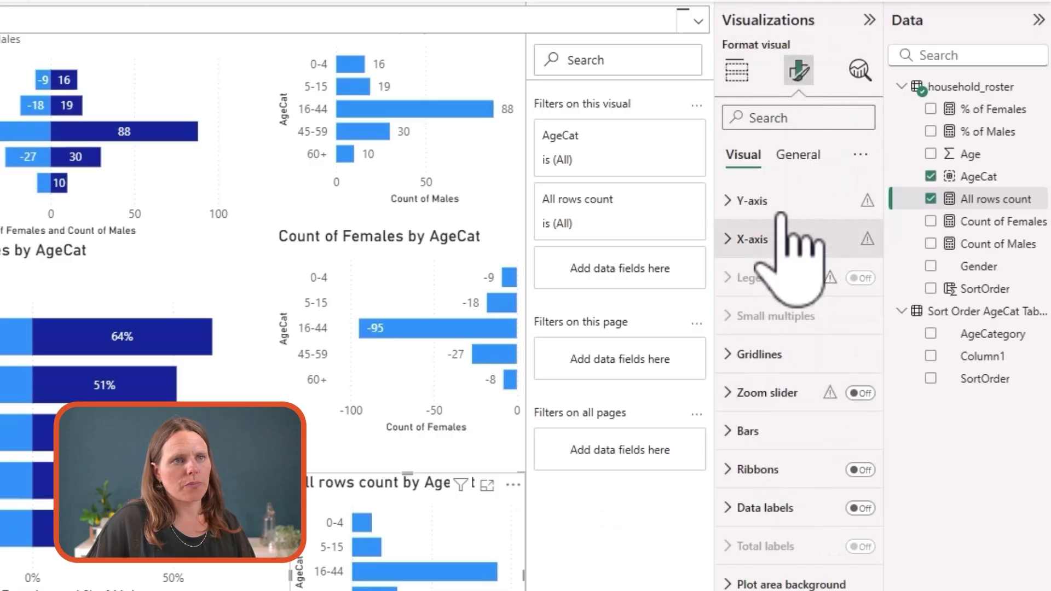
pyautogui.click(869, 511)
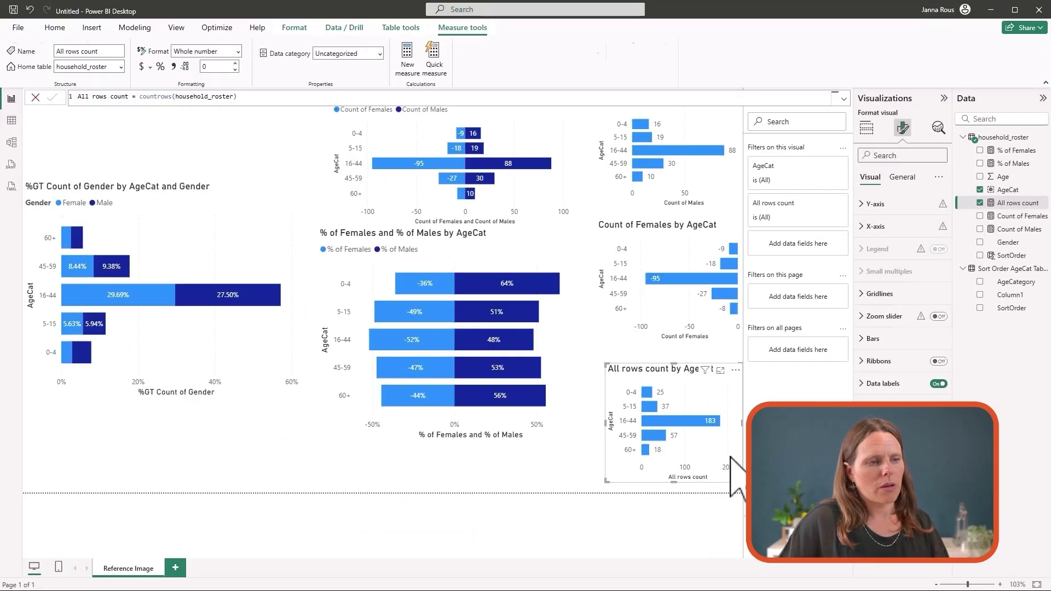
pyautogui.click(679, 353)
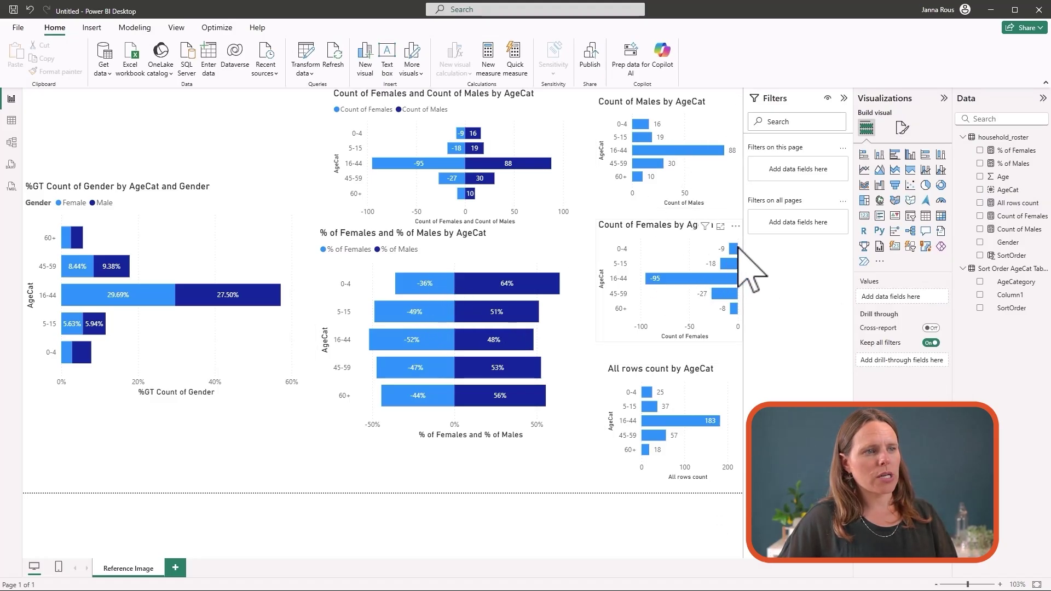
pyautogui.moveTo(731, 252)
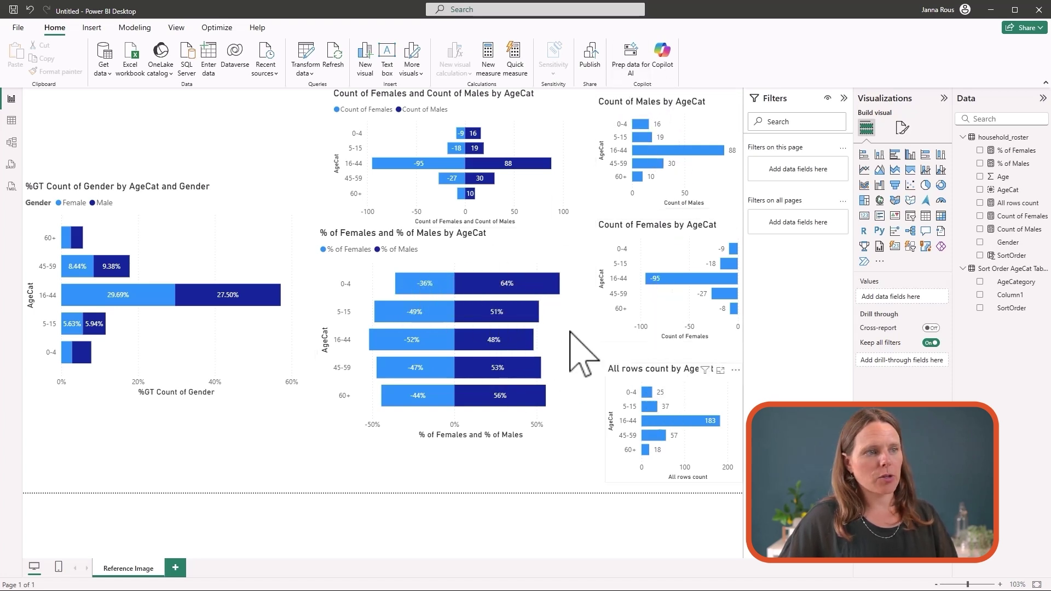
# - Wrap countrows(household_roster) in a calculate function in the All rows count measure, ready for a filter argument
pyautogui.click(675, 386)
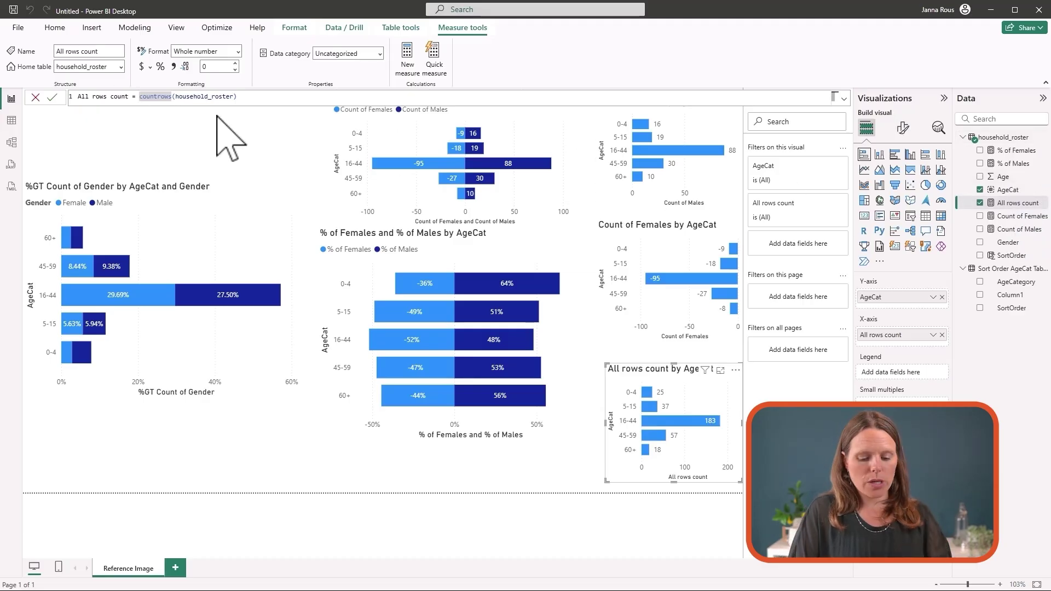
pyautogui.write('calculate(')
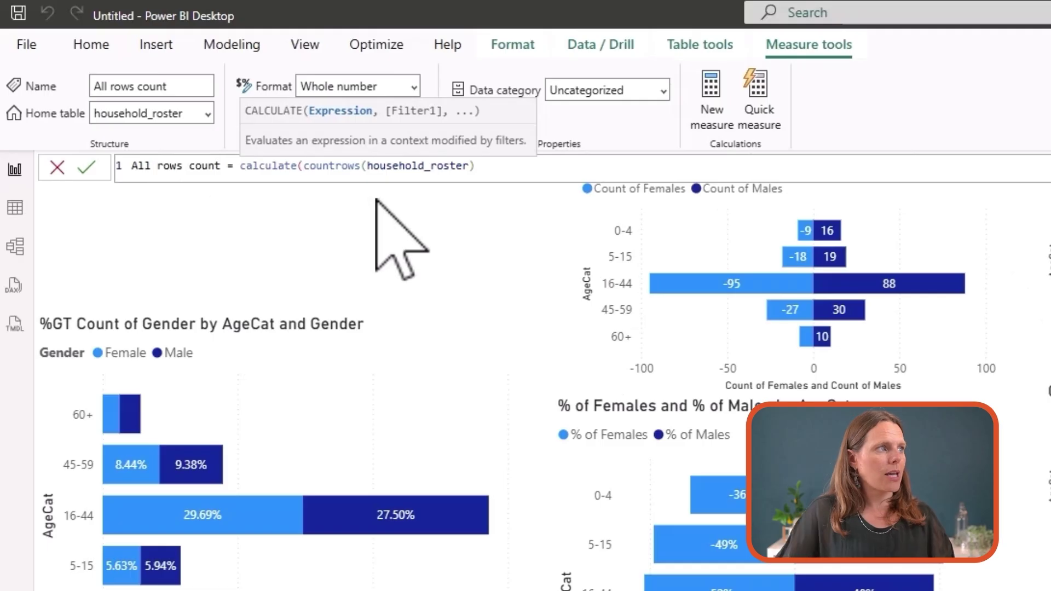
pyautogui.click(489, 166)
pyautogui.write(',')
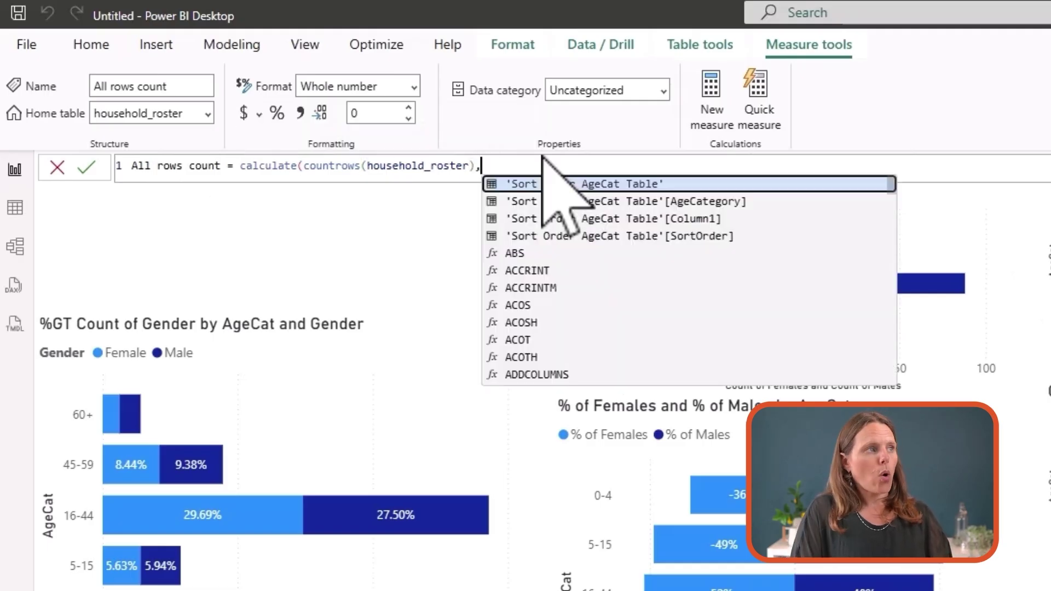
# - Add allexcept(household_roster,household_roster[Gender]) as the calculate filter in All rows count and commit the measure
pyautogui.write('a')
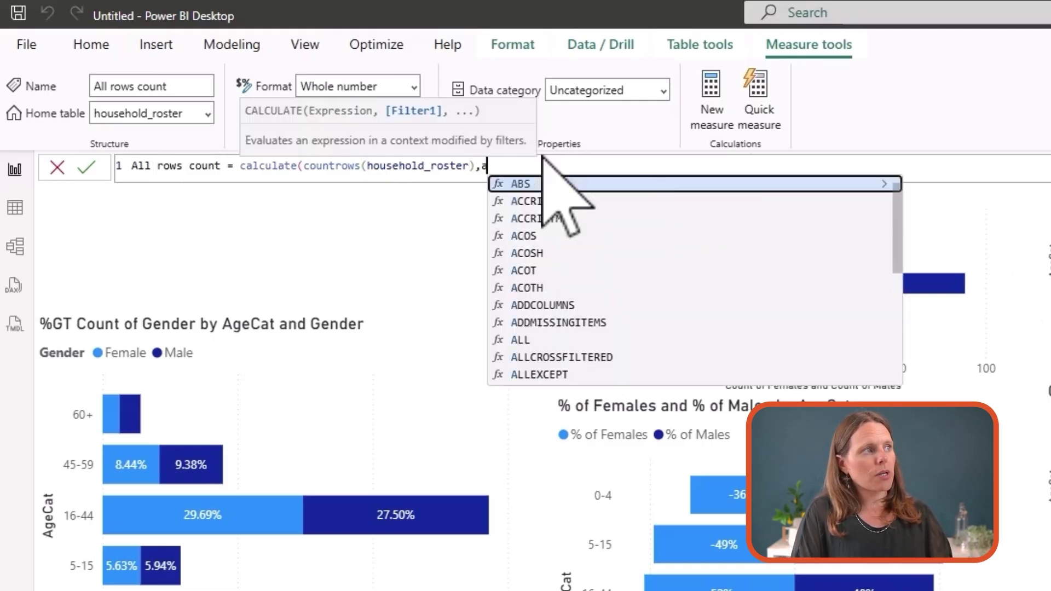
pyautogui.write('llexcept')
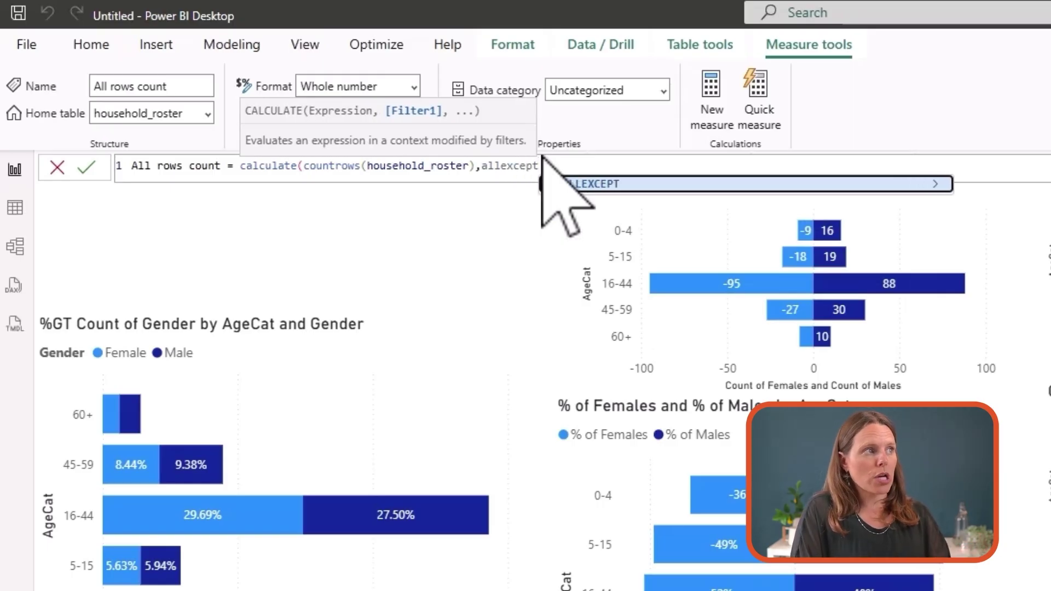
pyautogui.write('(')
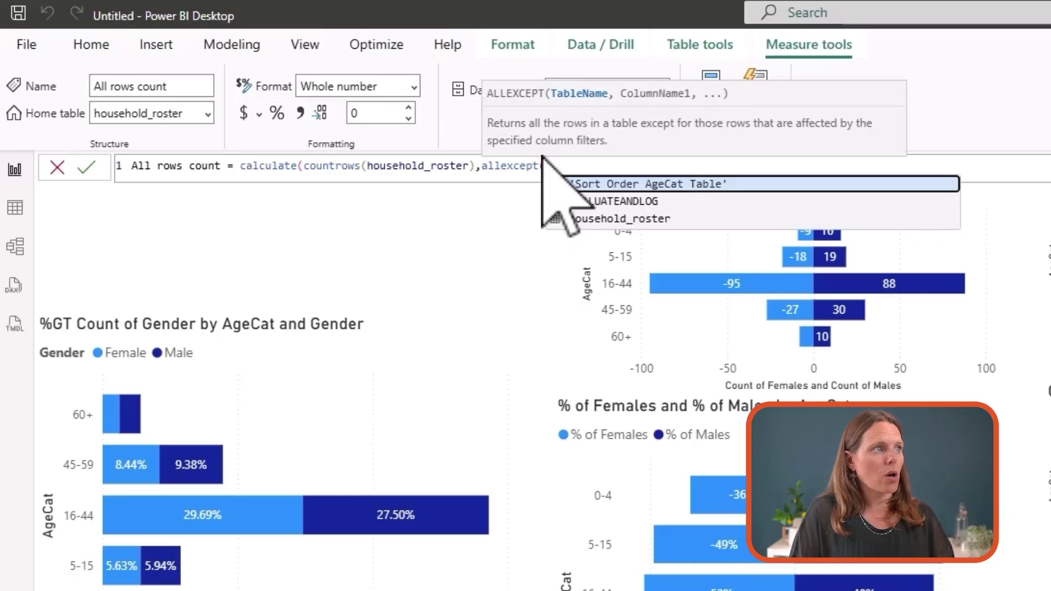
pyautogui.click(650, 219)
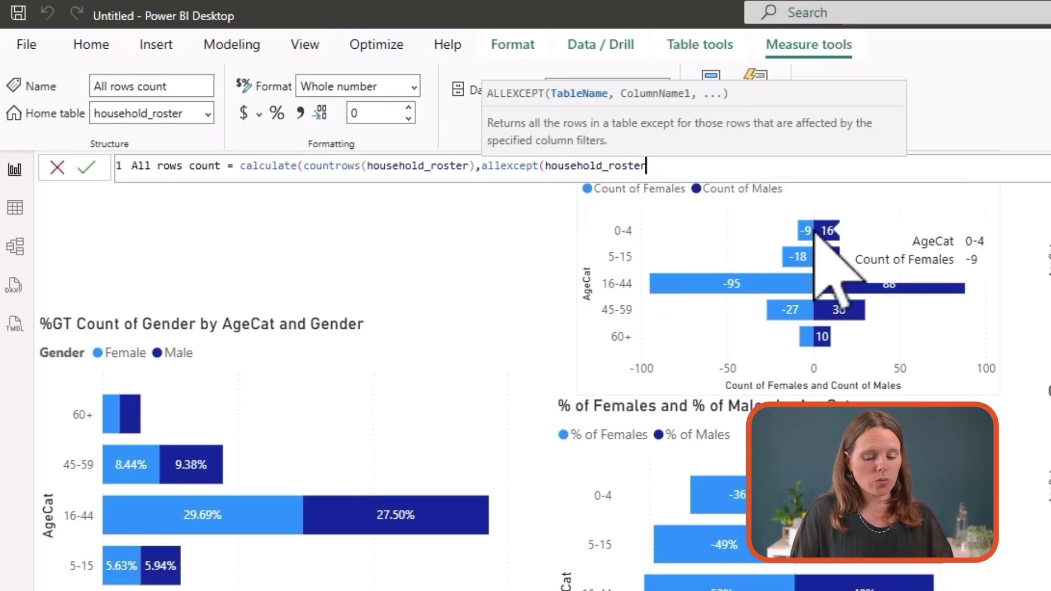
pyautogui.write(',')
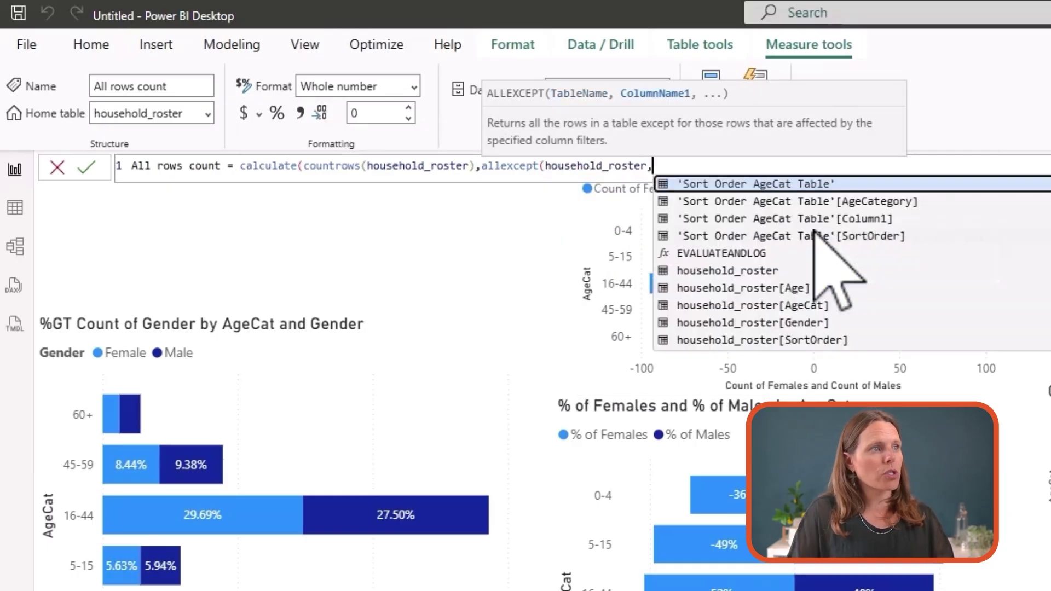
pyautogui.click(817, 323)
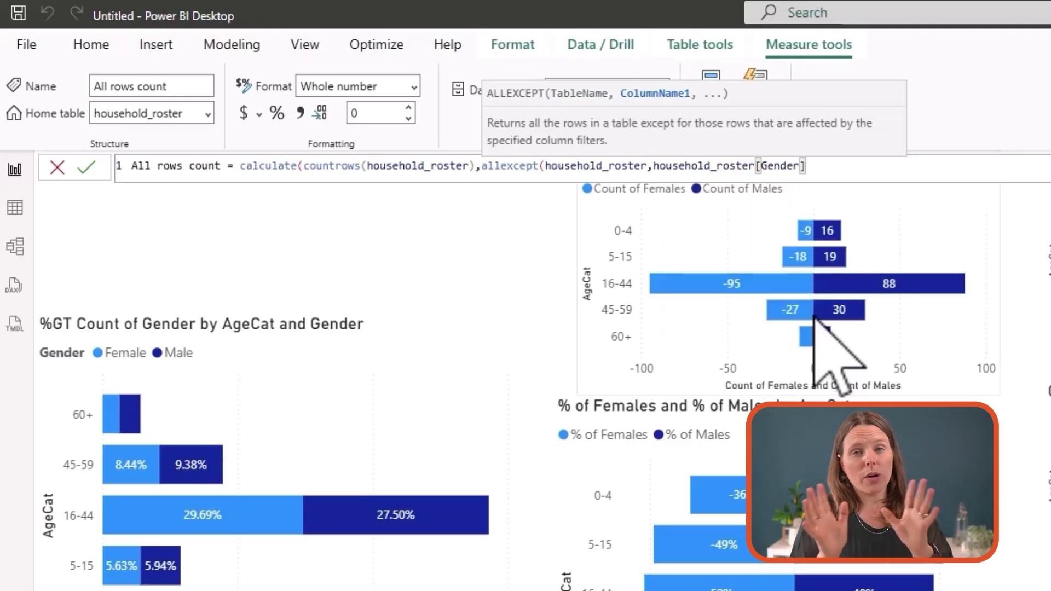
pyautogui.write(')')
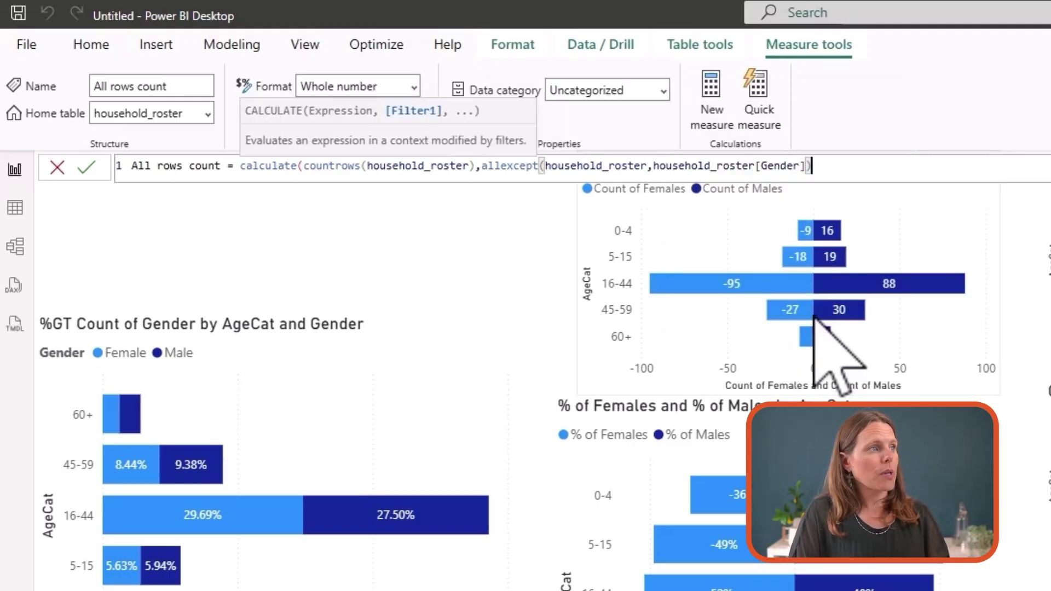
pyautogui.write(')')
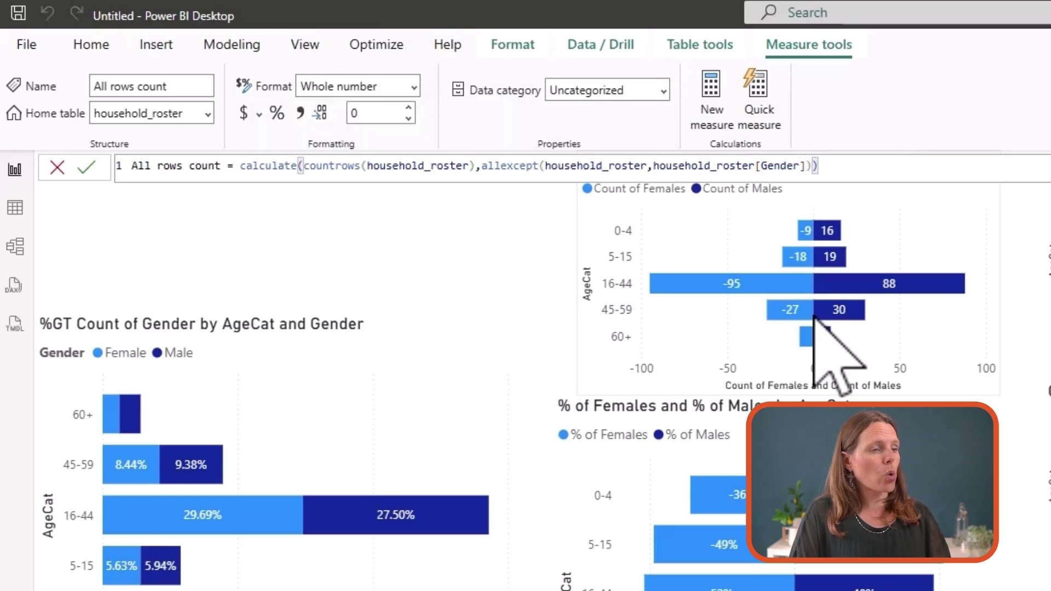
pyautogui.press('Return')
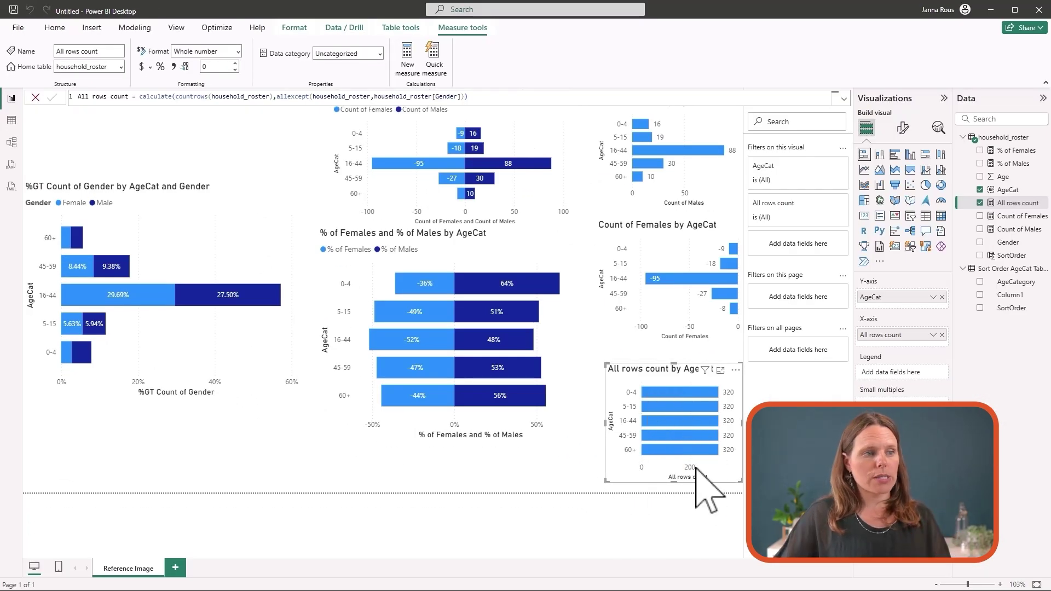
# - Copy the calculate expression from All rows count and use it to replace the denominator of the % of Females measure
pyautogui.keyDown('shift'); pyautogui.click(142, 102); pyautogui.keyUp('shift')
pyautogui.hotkey('ctrl', 'c')
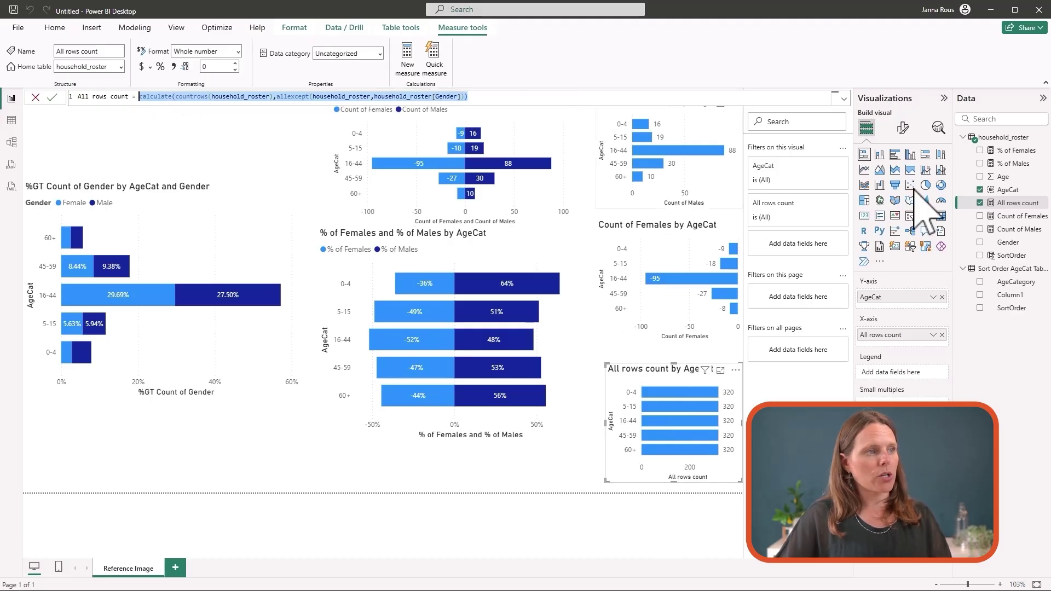
pyautogui.click(1017, 151)
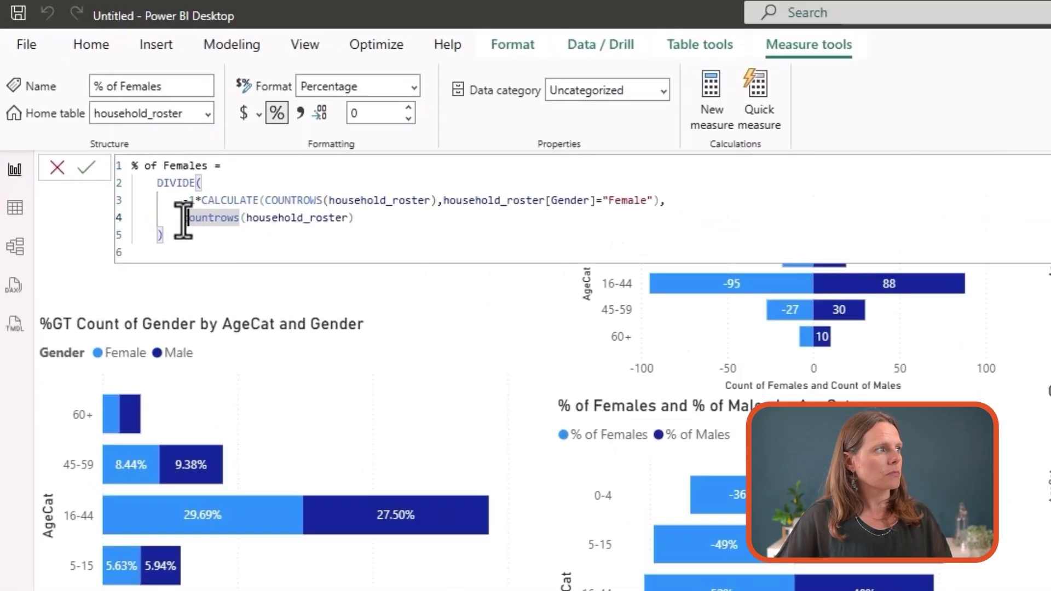
pyautogui.moveTo(107, 126); pyautogui.dragTo(189, 127)
pyautogui.moveTo(327, 223); pyautogui.dragTo(352, 224)
pyautogui.hotkey('ctrl', 'v')
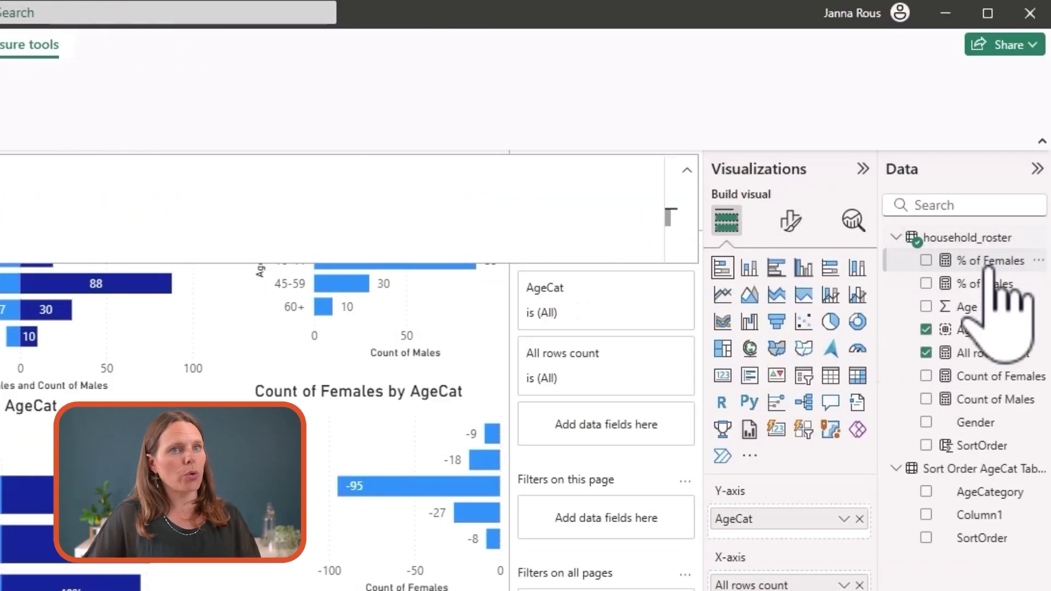
pyautogui.click(989, 263)
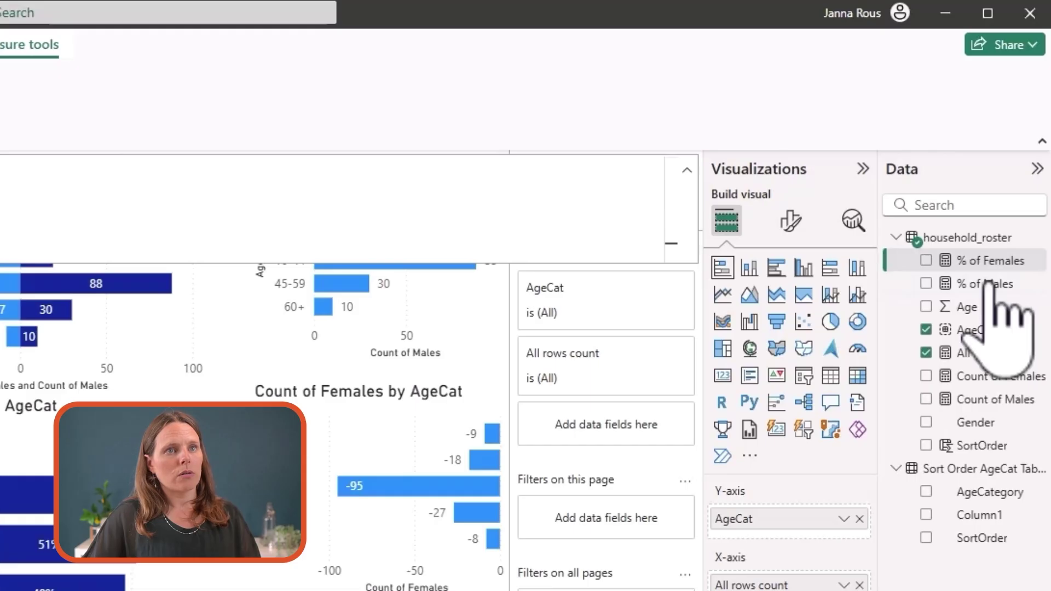
# - Replace the % of Males denominator with calculate(countrows(household_roster),allexcept(household_roster,household_roster[Gender])) and commit the measure
pyautogui.click(989, 283)
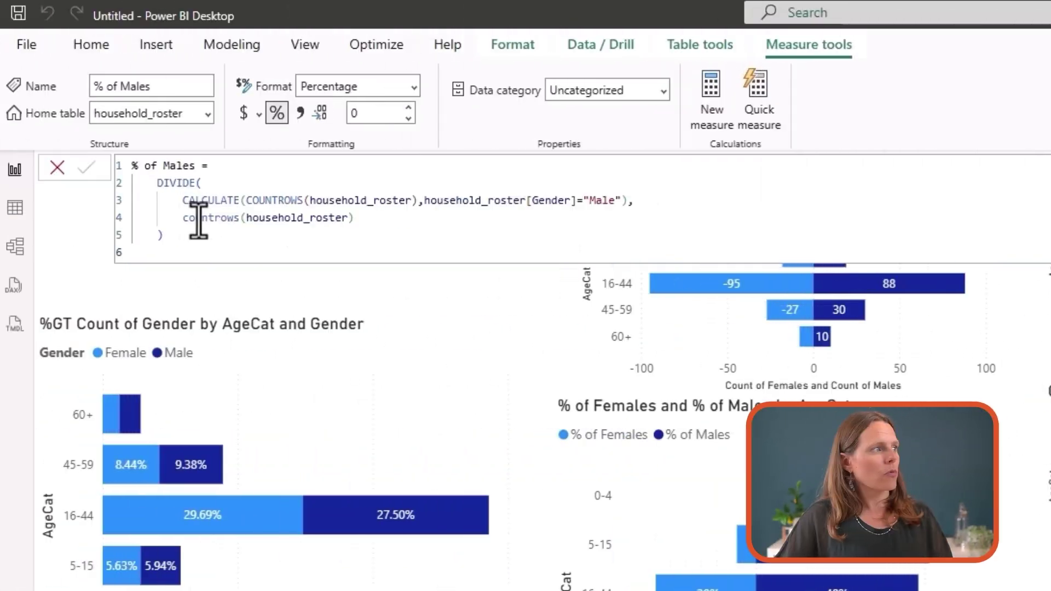
pyautogui.moveTo(195, 224); pyautogui.dragTo(353, 224)
pyautogui.write('calculate(countrows(household_roster),allexcept(household_roster,household_roster[Gender])')
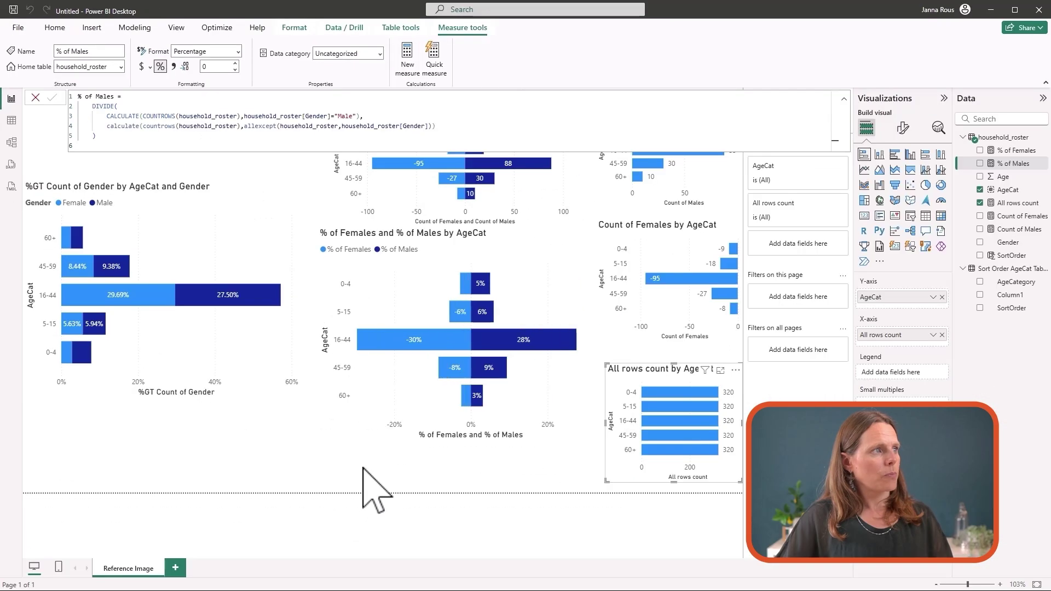
pyautogui.click(540, 501)
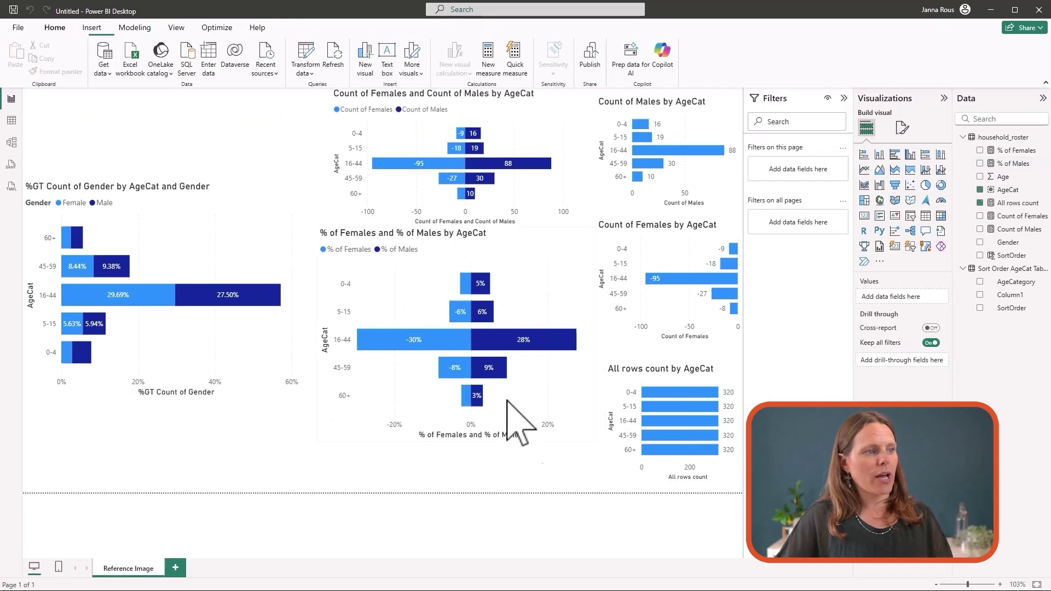
# - Move the %GT Count of Gender chart down and align the % of Females and % of Males chart beside it for comparison
pyautogui.click(549, 282)
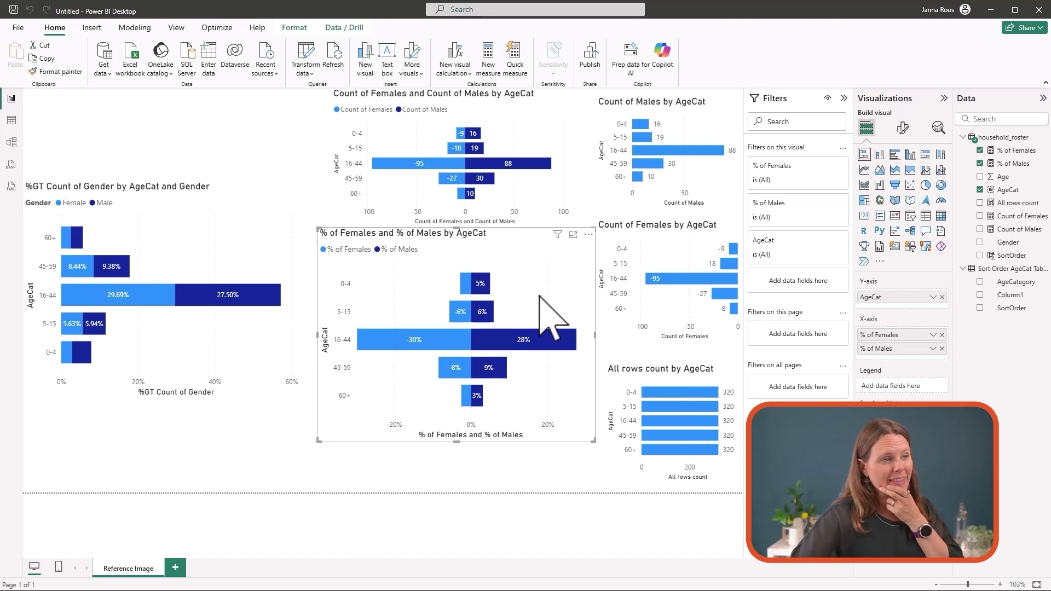
pyautogui.moveTo(270, 236); pyautogui.dragTo(270, 288)
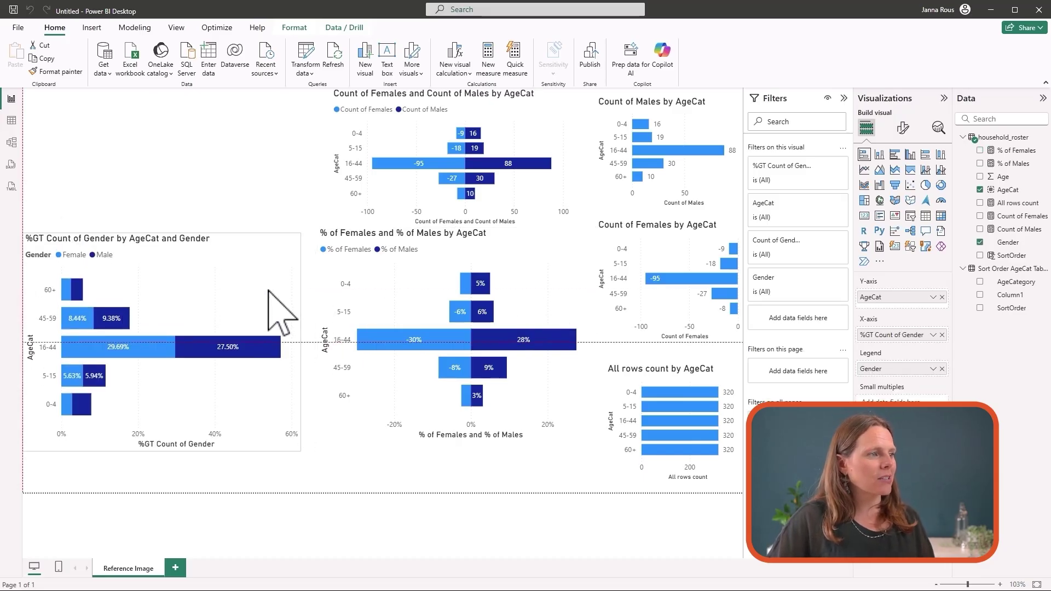
pyautogui.click(570, 312)
pyautogui.moveTo(569, 312); pyautogui.dragTo(572, 316)
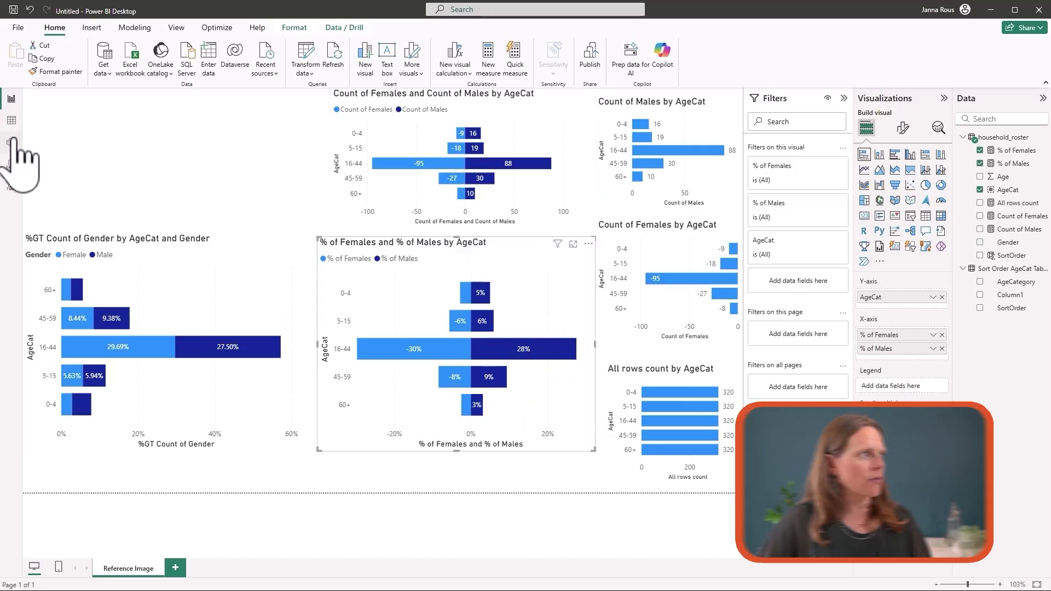
# - In the model view, give the % of Females and % of Males measures together the custom format 0%;0%;0%
pyautogui.click(12, 142)
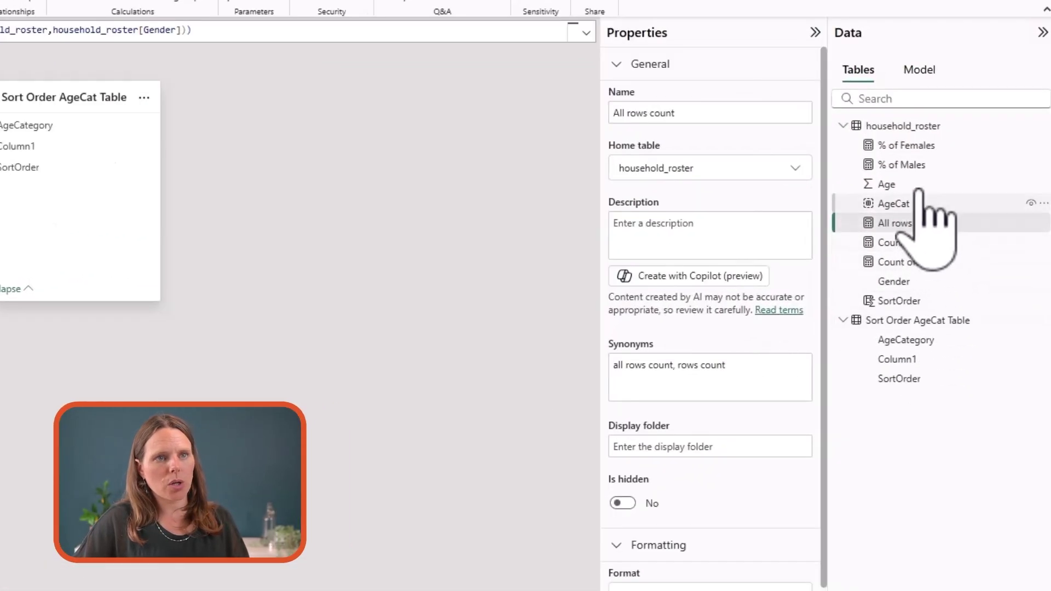
pyautogui.click(918, 145)
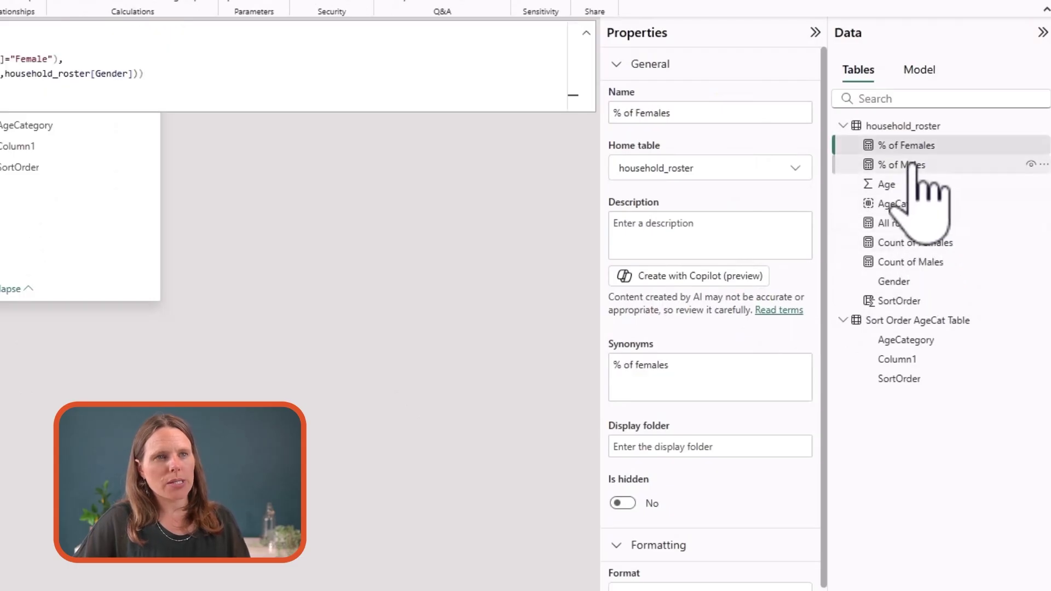
pyautogui.keyDown('ctrl'); pyautogui.click(913, 164); pyautogui.keyUp('ctrl')
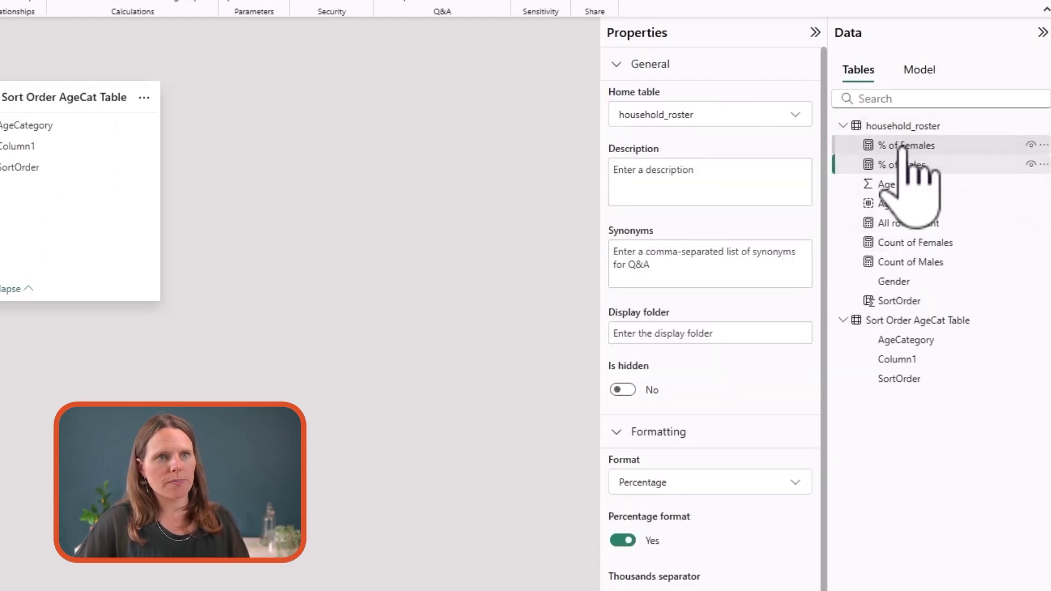
pyautogui.scroll(-1, 734, 561)
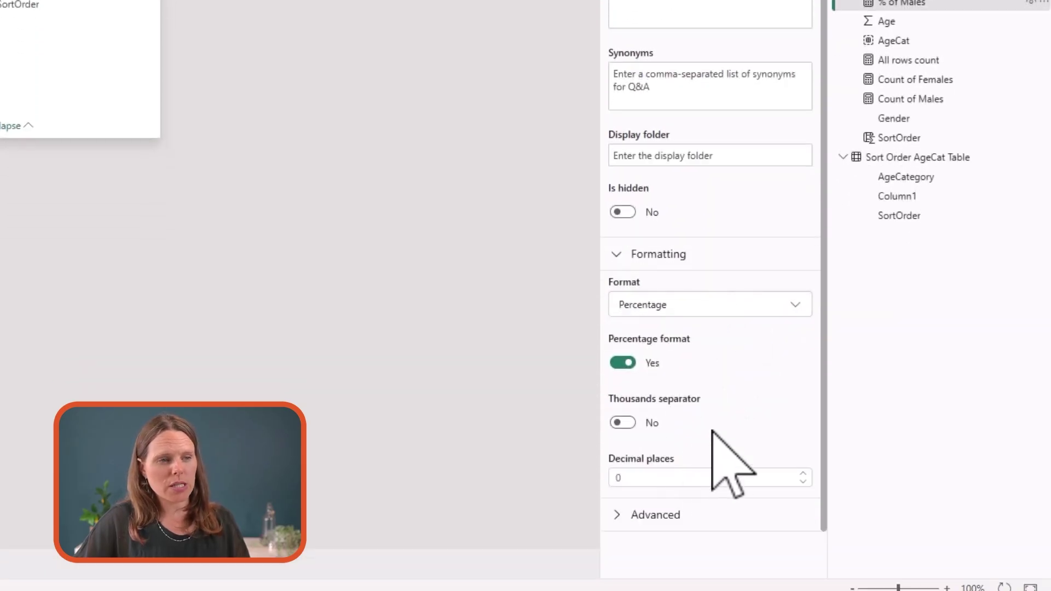
pyautogui.click(699, 309)
pyautogui.scroll(-2, 688, 493)
pyautogui.click(665, 535)
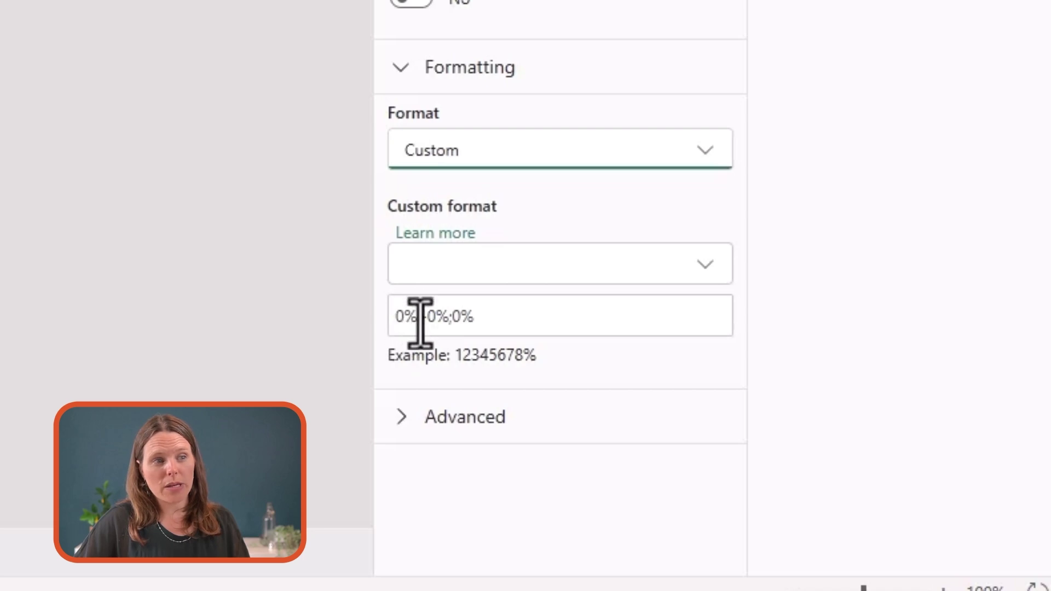
pyautogui.click(425, 317)
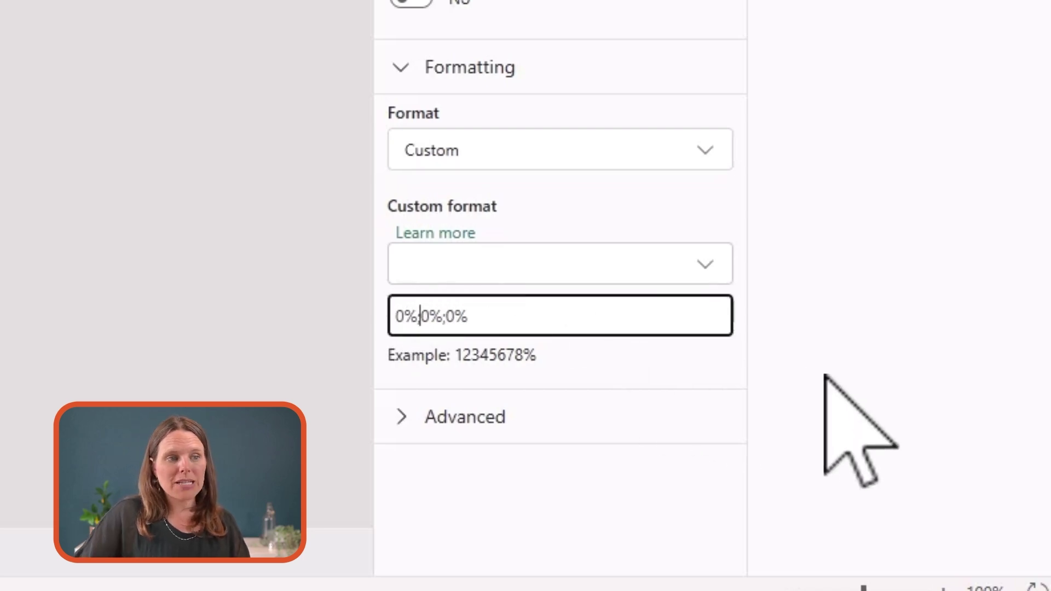
pyautogui.click(489, 318)
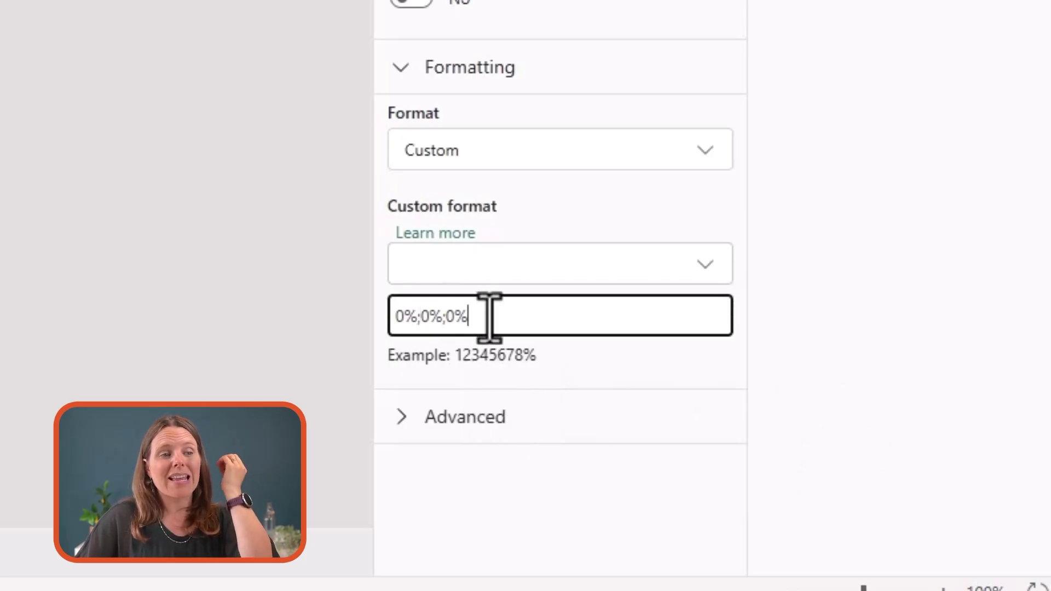
# - Return to the report and turn off the x-axis values and title of the % of Females and % of Males chart
pyautogui.click(657, 422)
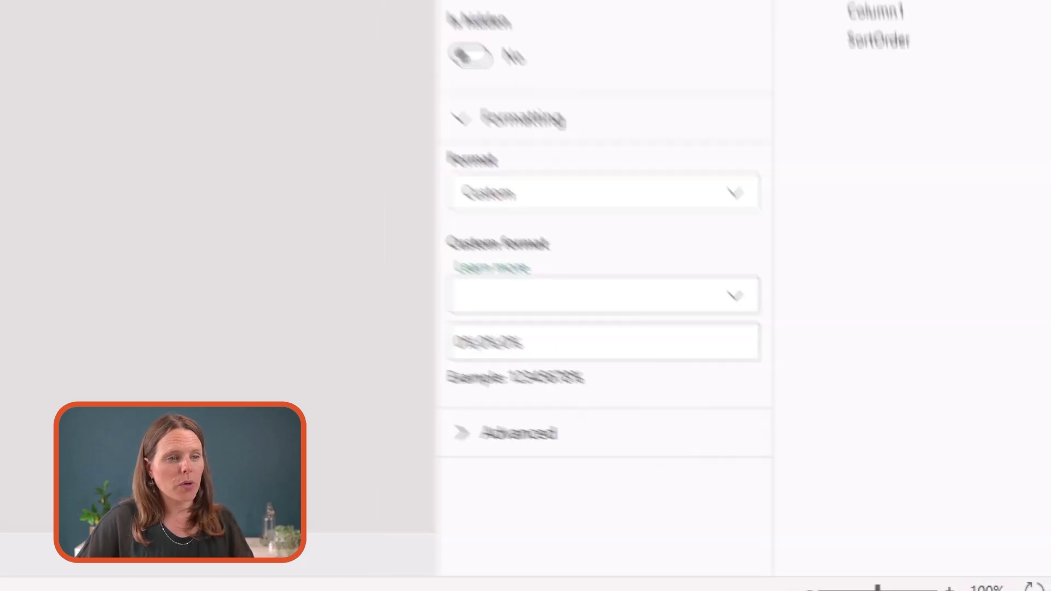
pyautogui.click(11, 102)
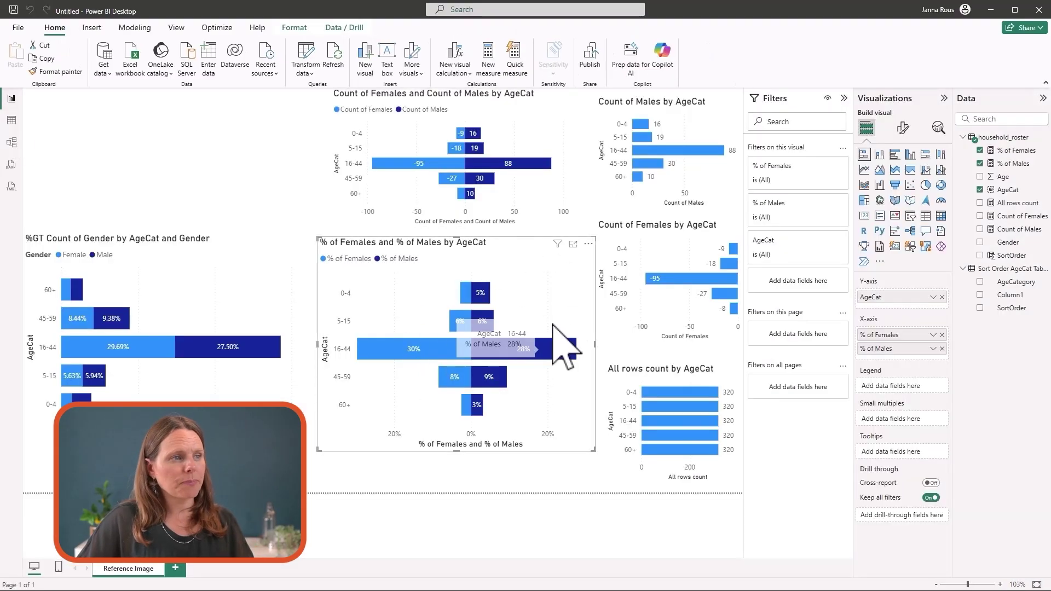
pyautogui.click(903, 129)
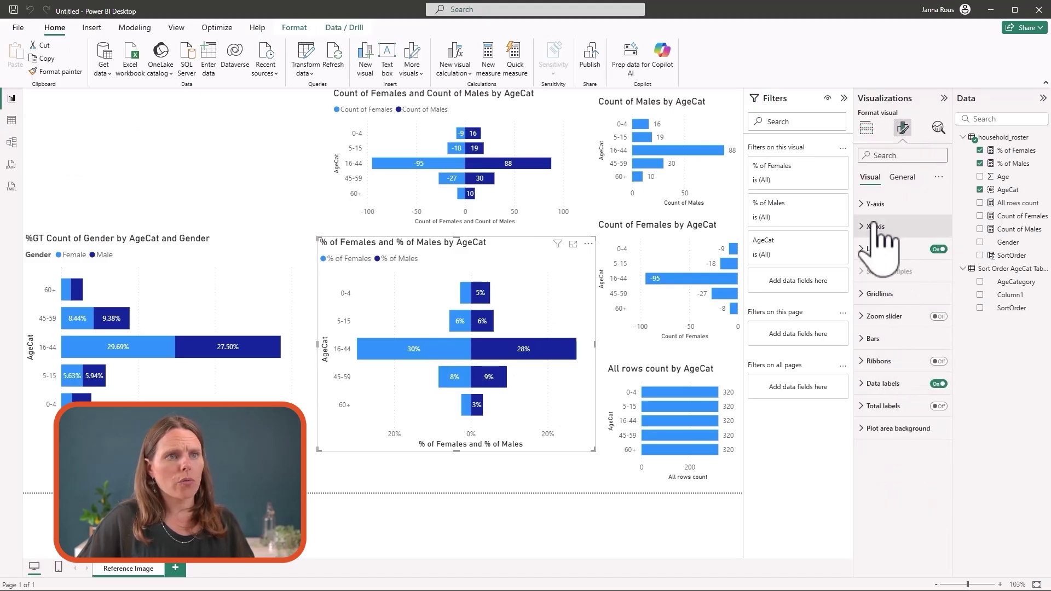
pyautogui.click(908, 231)
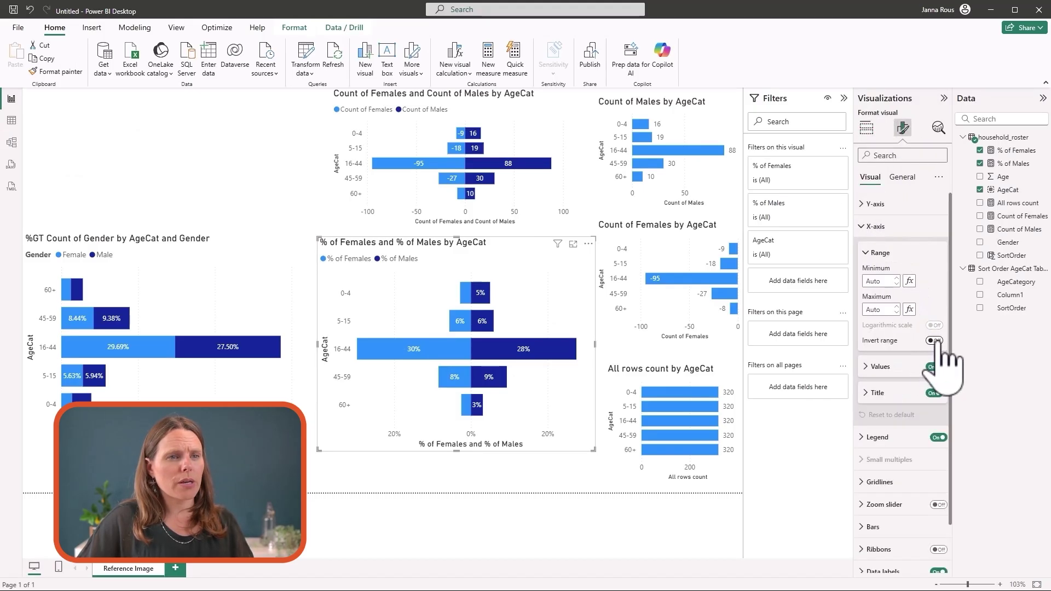
pyautogui.click(935, 366)
pyautogui.click(933, 393)
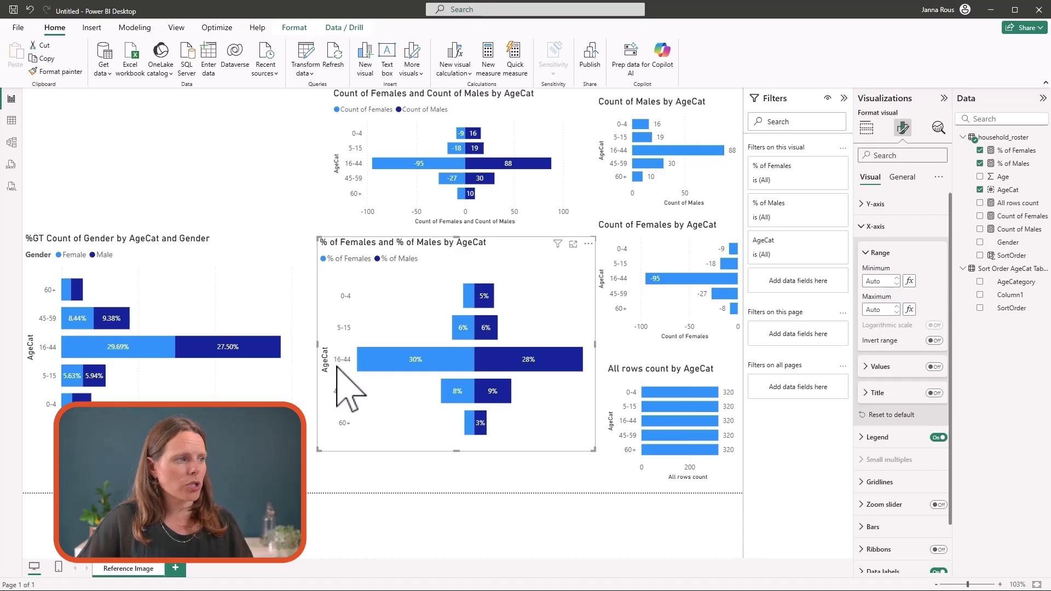
# - Turn off the y-axis title of the % of Females and % of Males chart
pyautogui.click(875, 204)
pyautogui.click(935, 231)
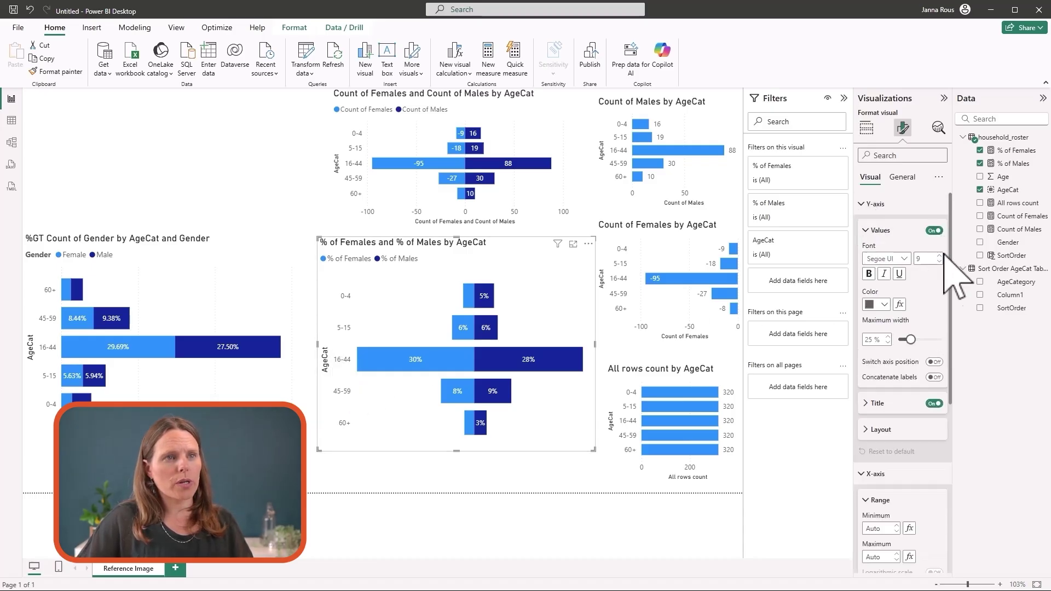
pyautogui.click(935, 403)
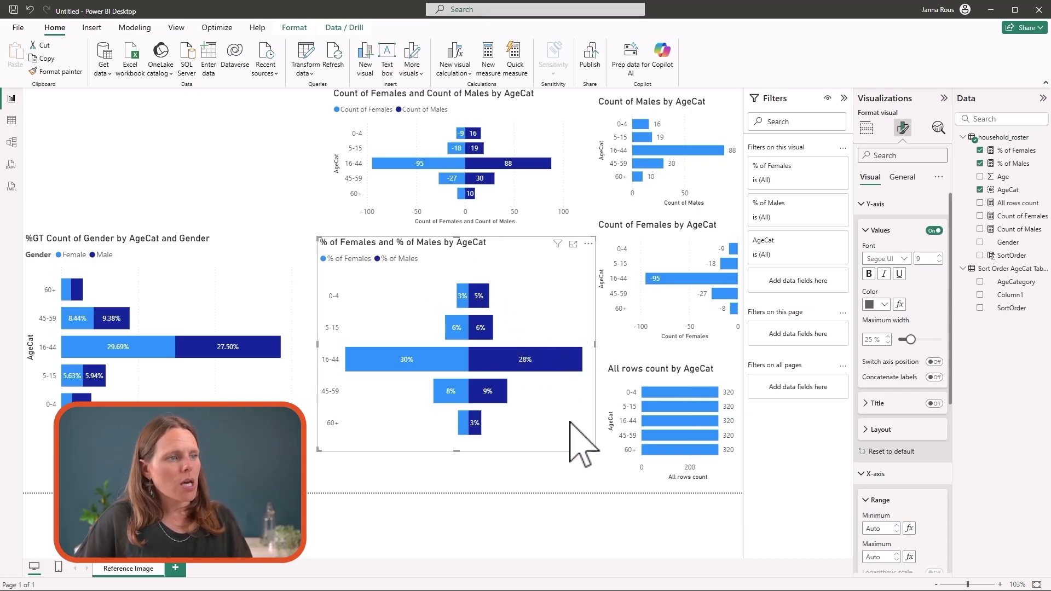
# - Add a slicer to the report page with the household_roster Gender field
pyautogui.click(288, 169)
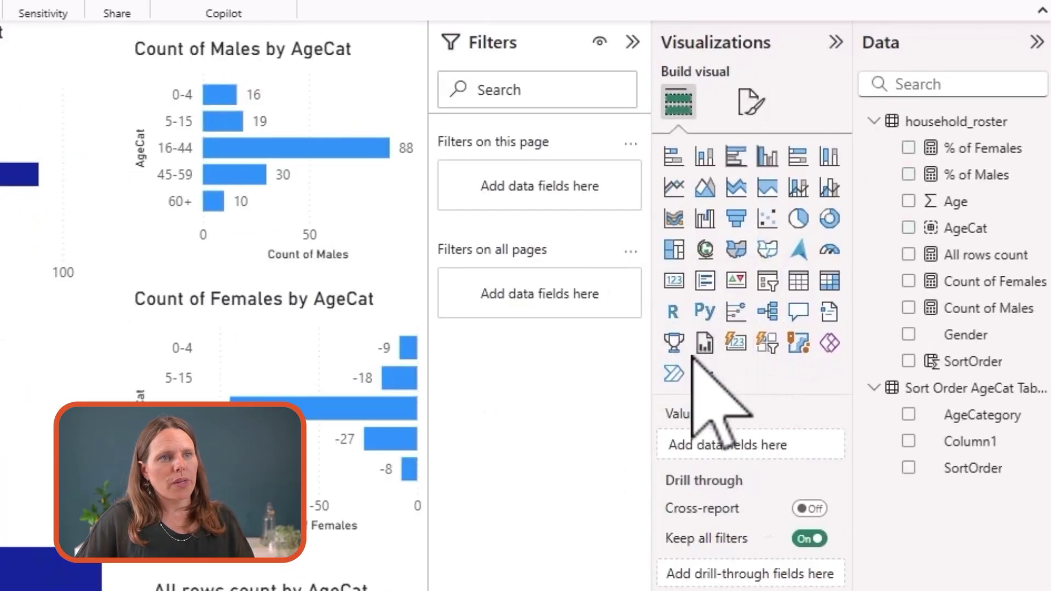
pyautogui.click(767, 281)
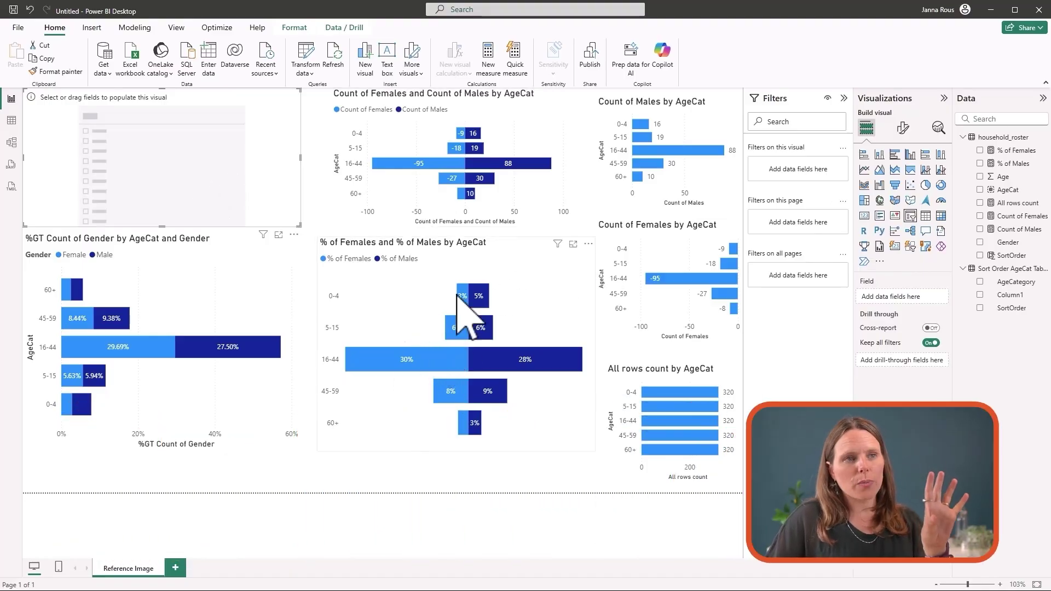
pyautogui.click(984, 246)
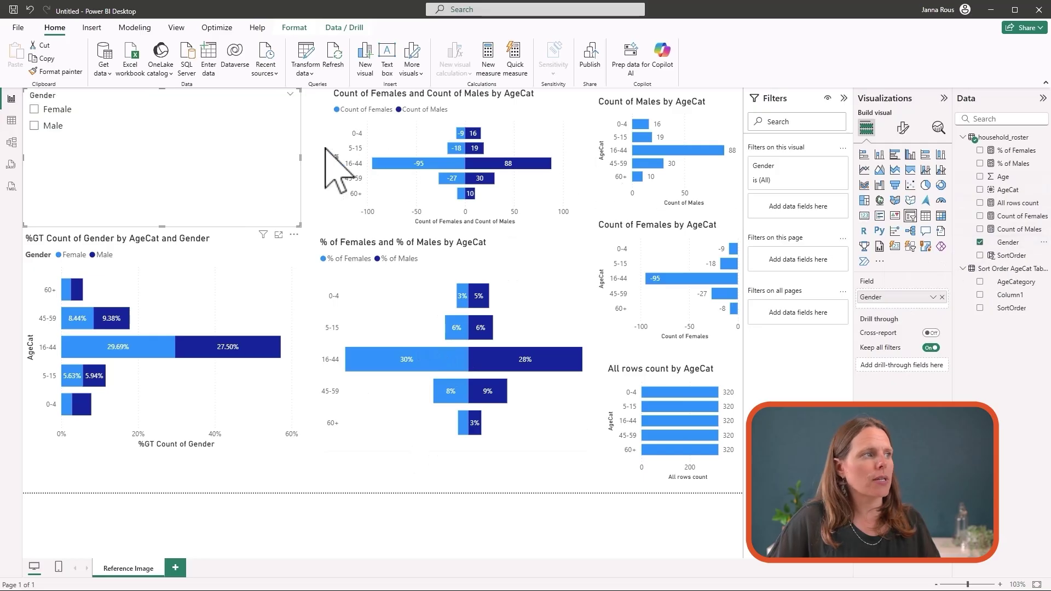
# - Switch the Gender slicer between Female and Male to compare how the two percentage charts respond
pyautogui.click(34, 109)
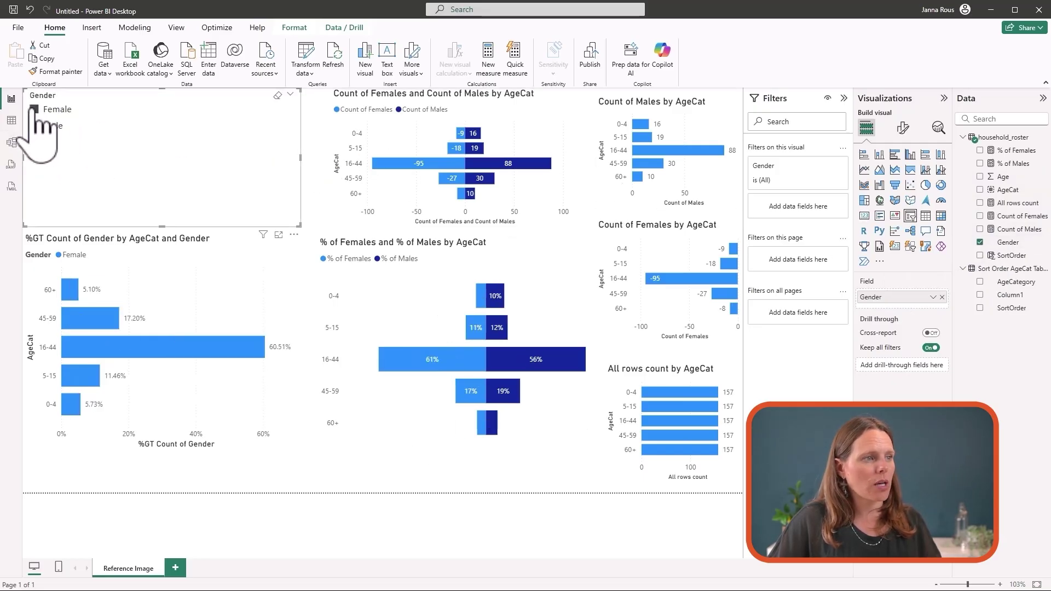
pyautogui.click(34, 126)
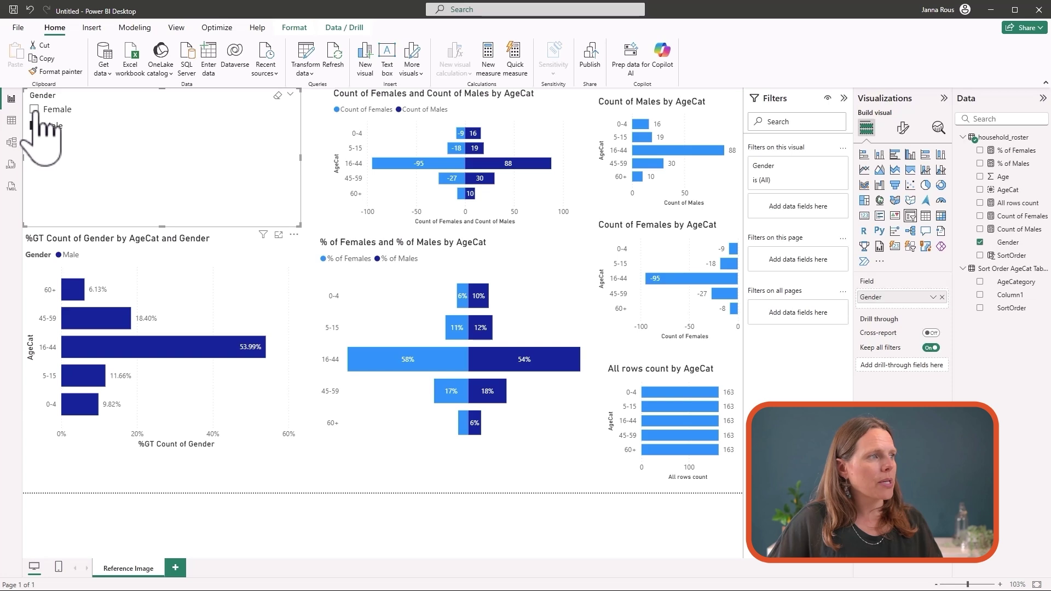
pyautogui.click(33, 109)
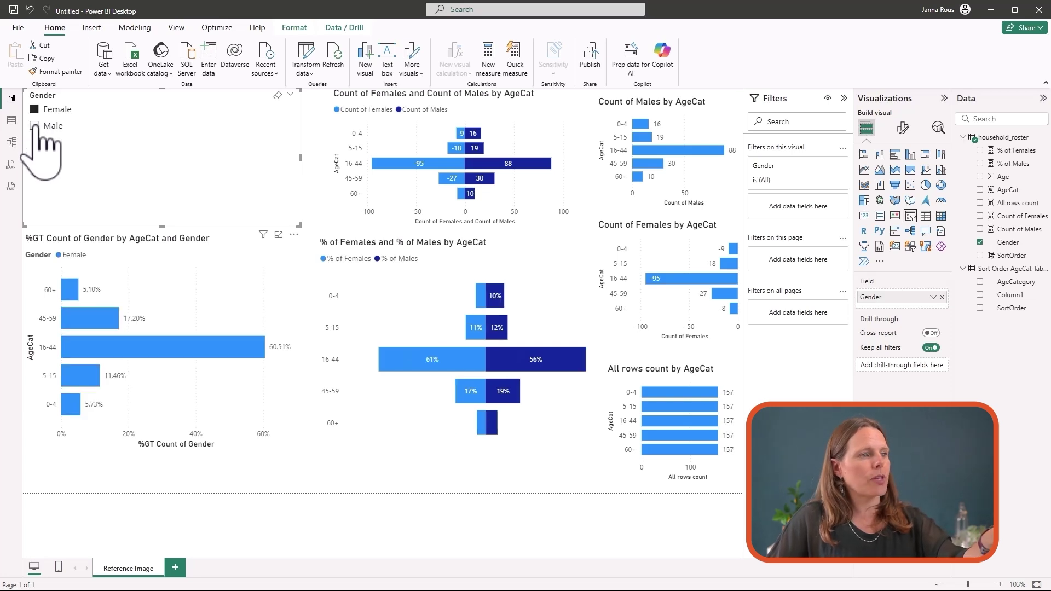
pyautogui.click(34, 126)
pyautogui.click(34, 110)
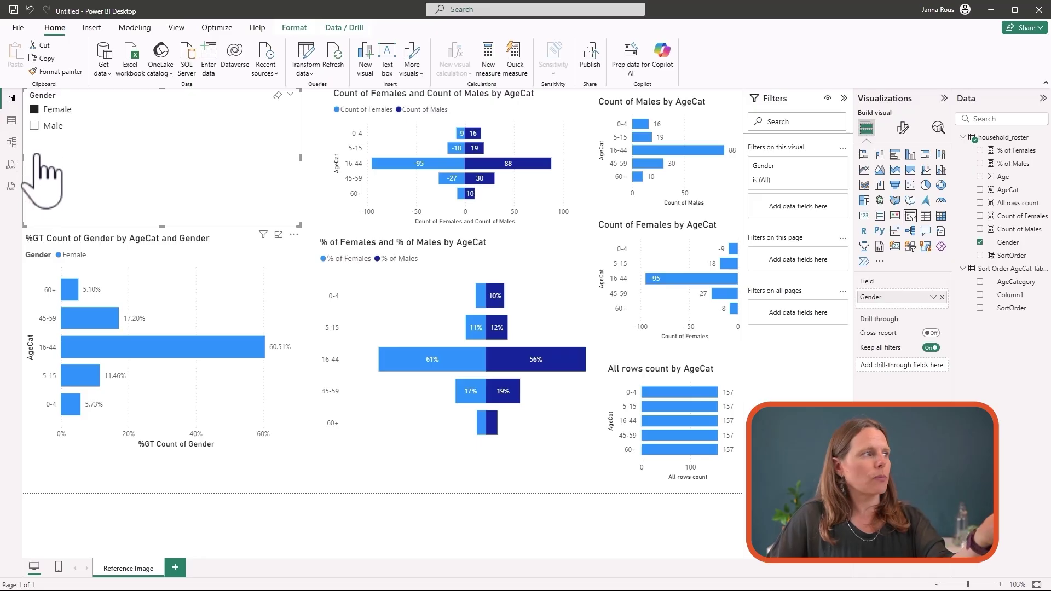
pyautogui.click(35, 126)
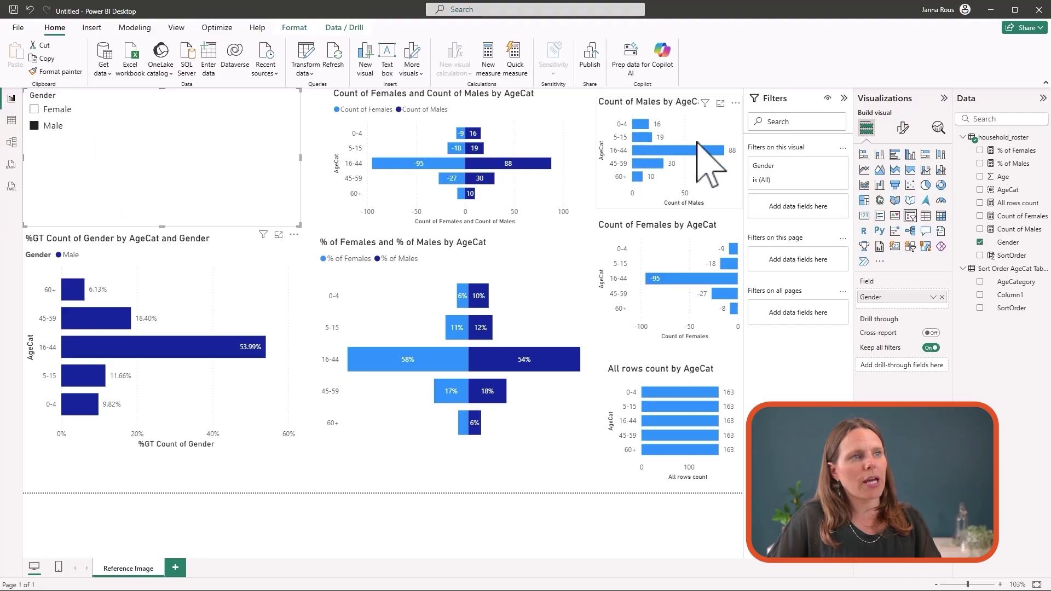
# - Examine how the All rows count and gender count charts respond to the Gender slicer, leaving Female selected
pyautogui.click(35, 110)
pyautogui.click(34, 126)
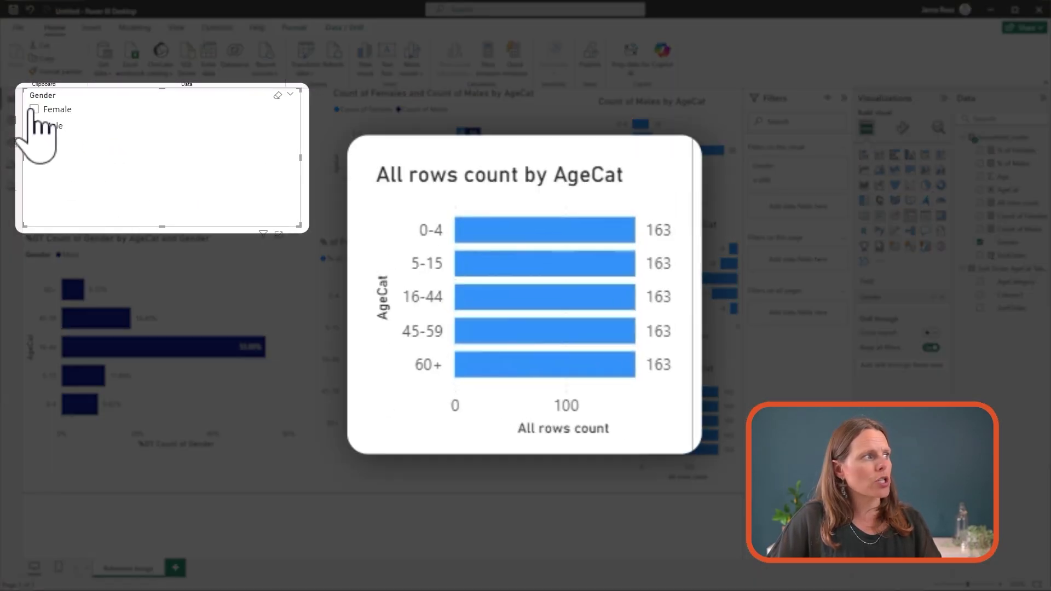
pyautogui.click(34, 109)
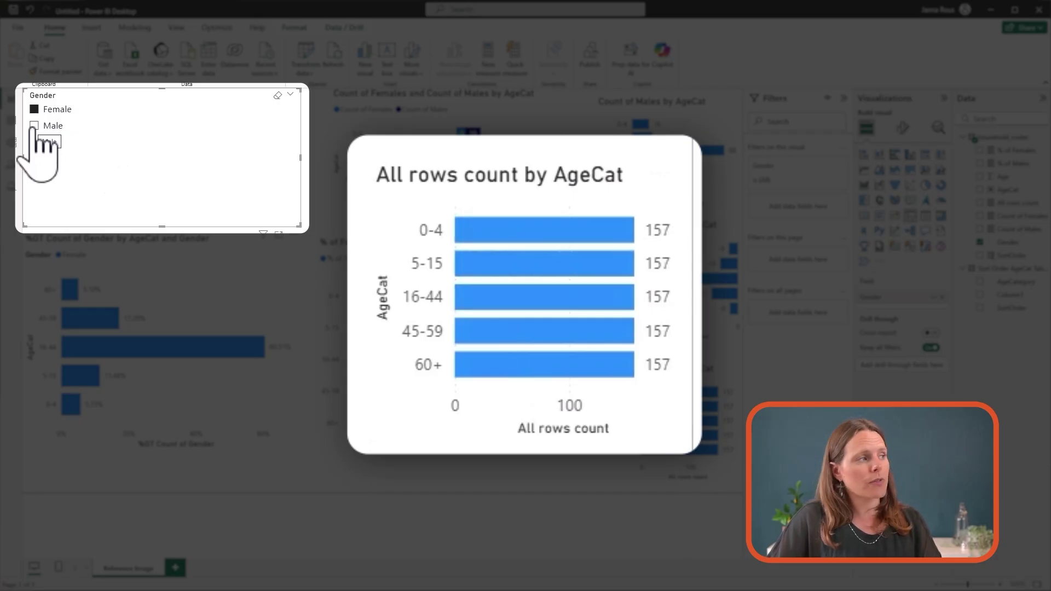
pyautogui.click(34, 125)
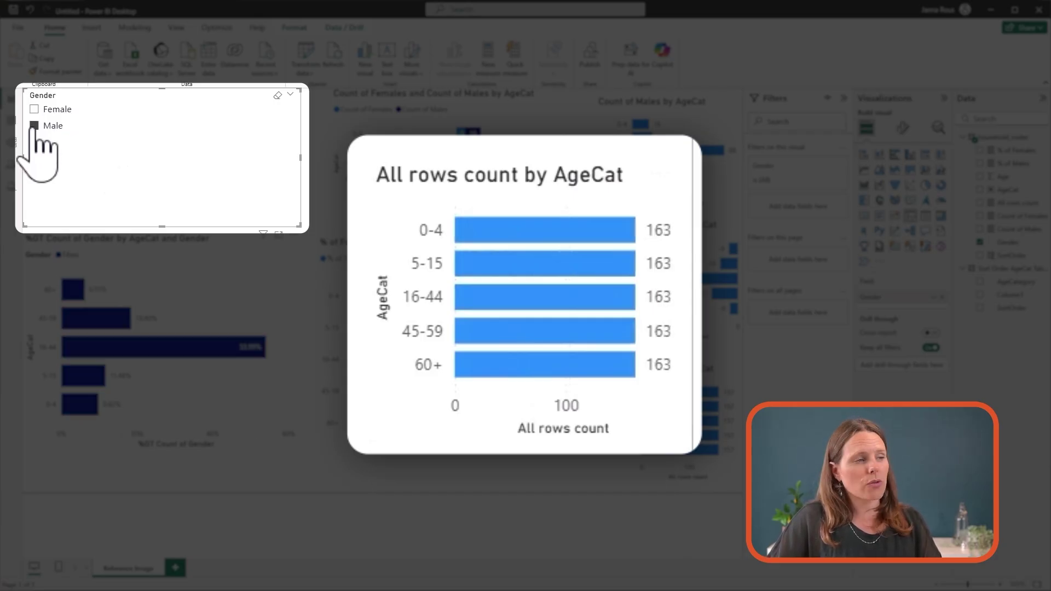
pyautogui.click(34, 126)
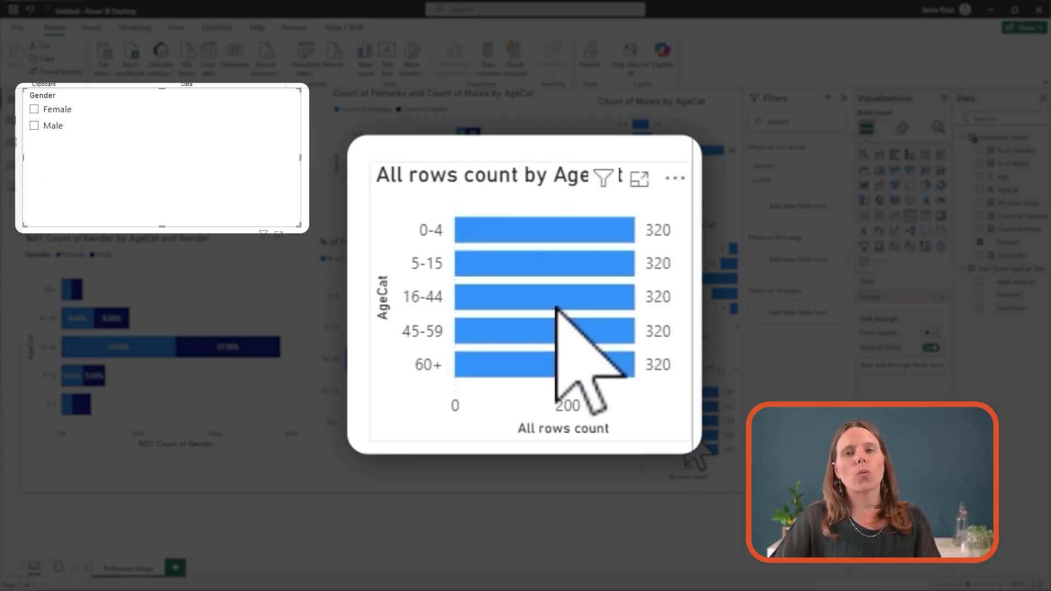
pyautogui.moveTo(556, 305)
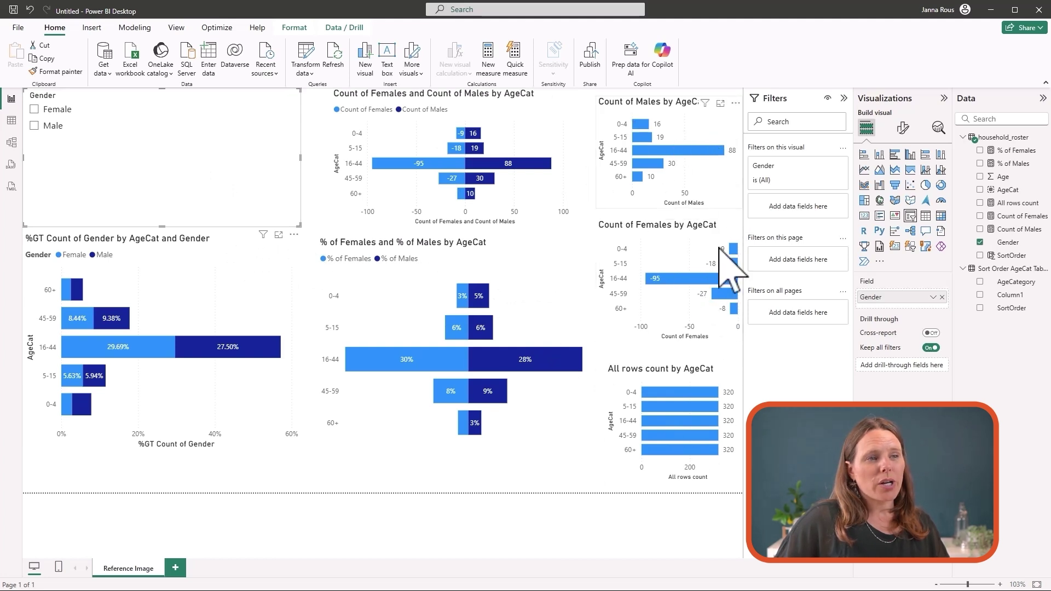
pyautogui.click(35, 109)
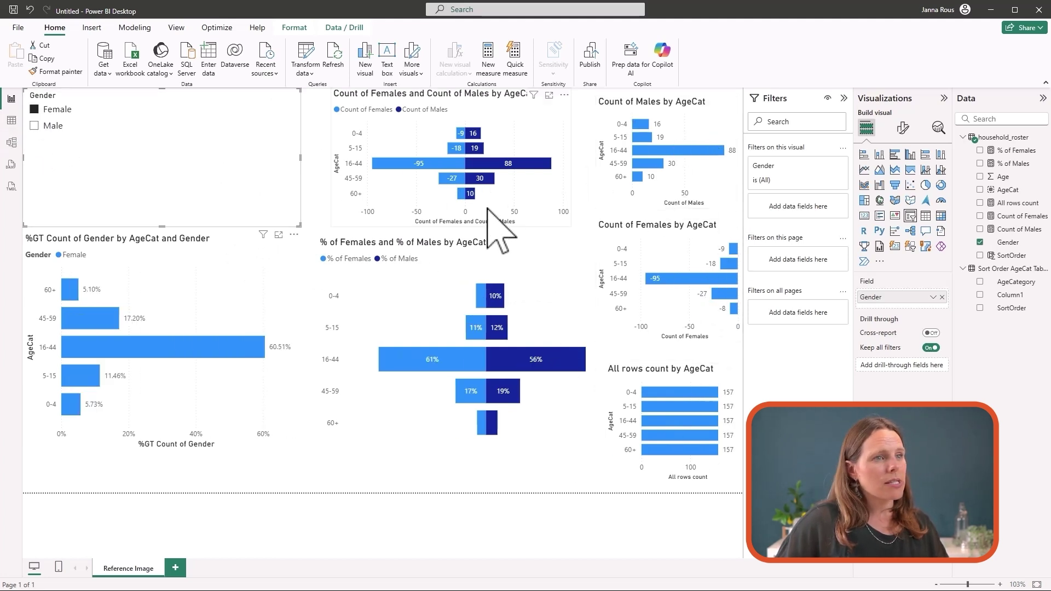
pyautogui.moveTo(715, 276)
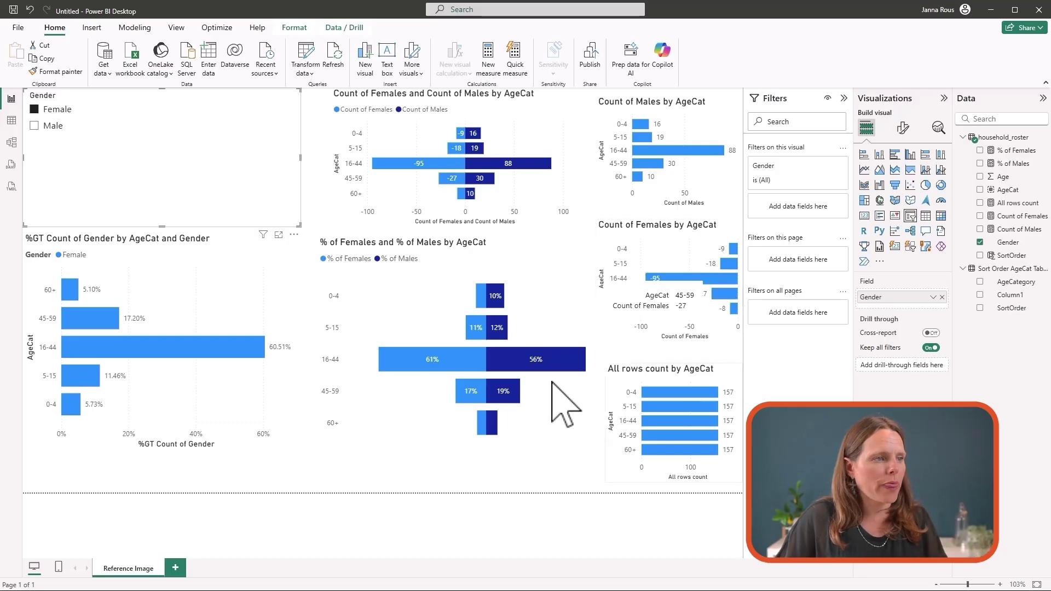
# - In the % of Females measure, insert if(CONTAINS(VALUES(household_roster[Gender]) on a new line before DIVIDE
pyautogui.click(1014, 150)
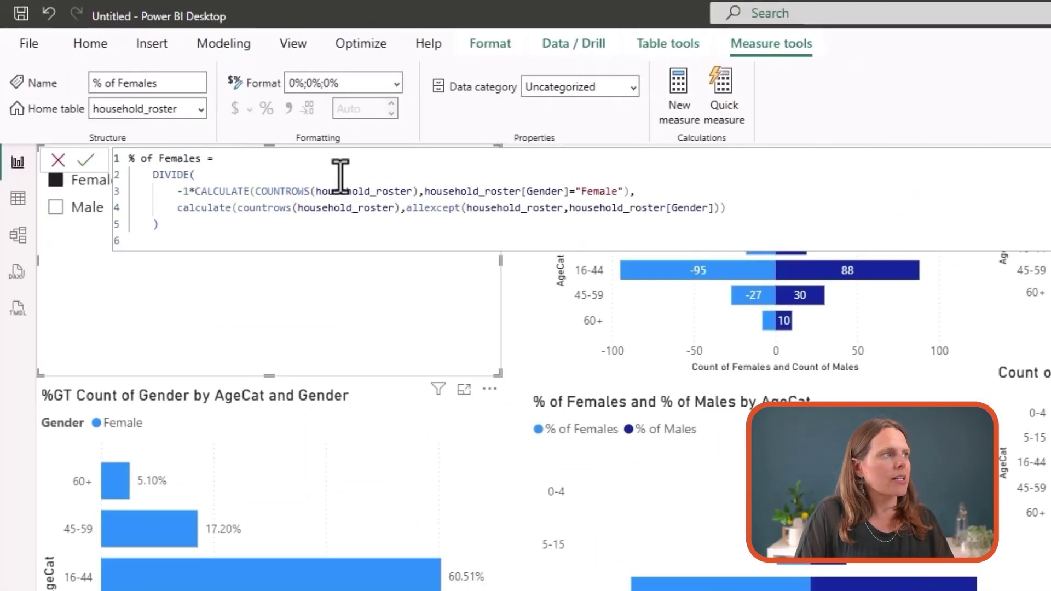
pyautogui.press('Return')
pyautogui.write('if(')
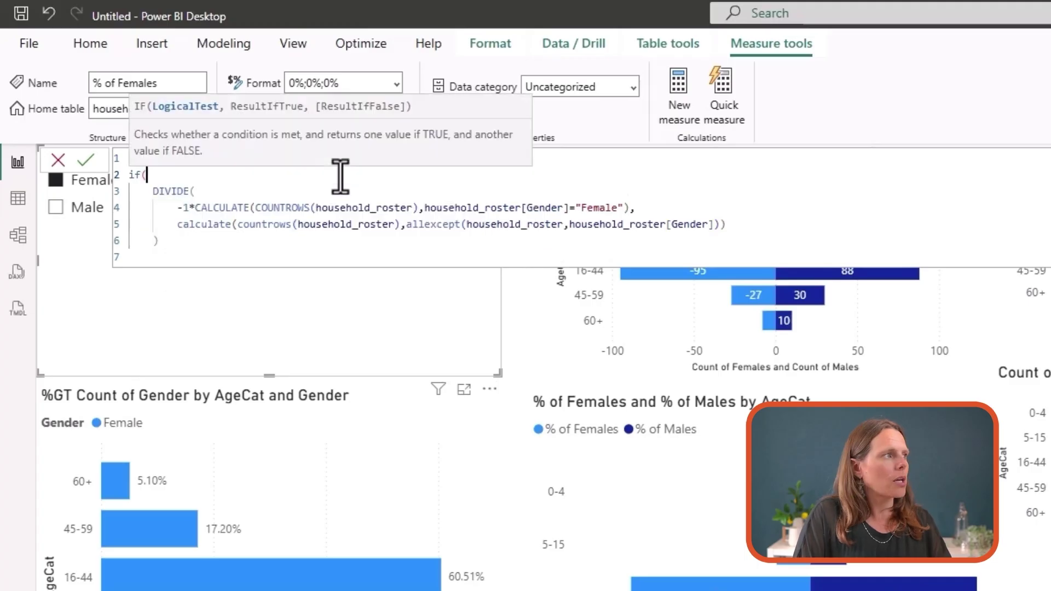
pyautogui.write('conta')
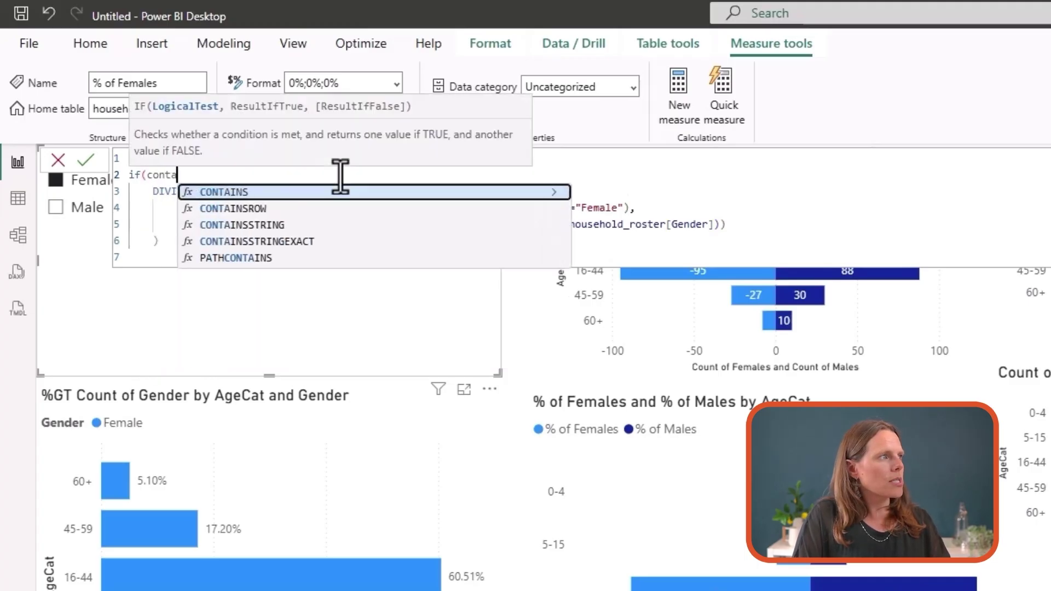
pyautogui.press('Tab')
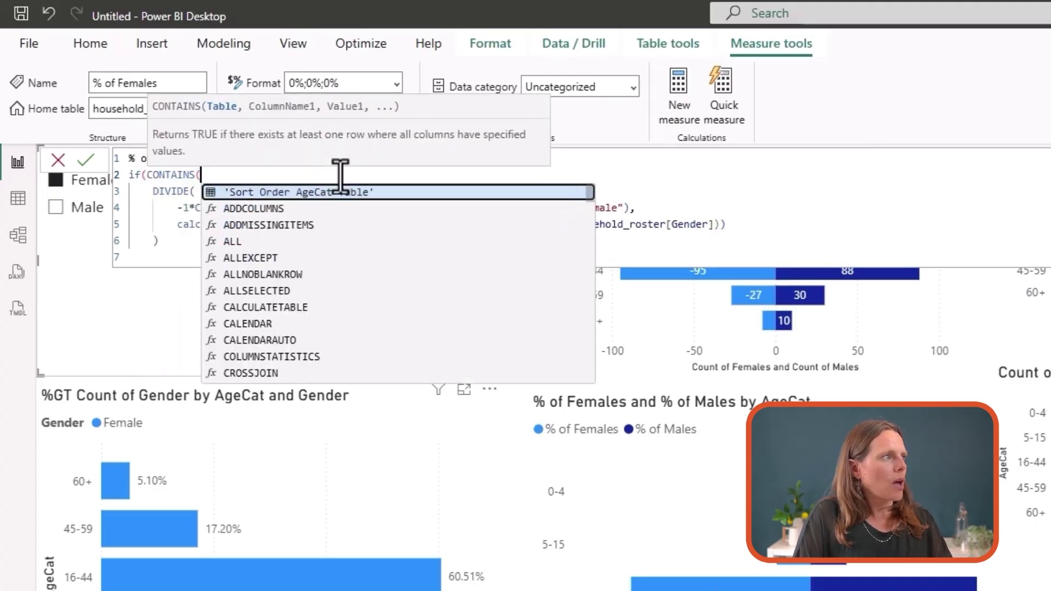
pyautogui.write('val')
pyautogui.press('Tab')
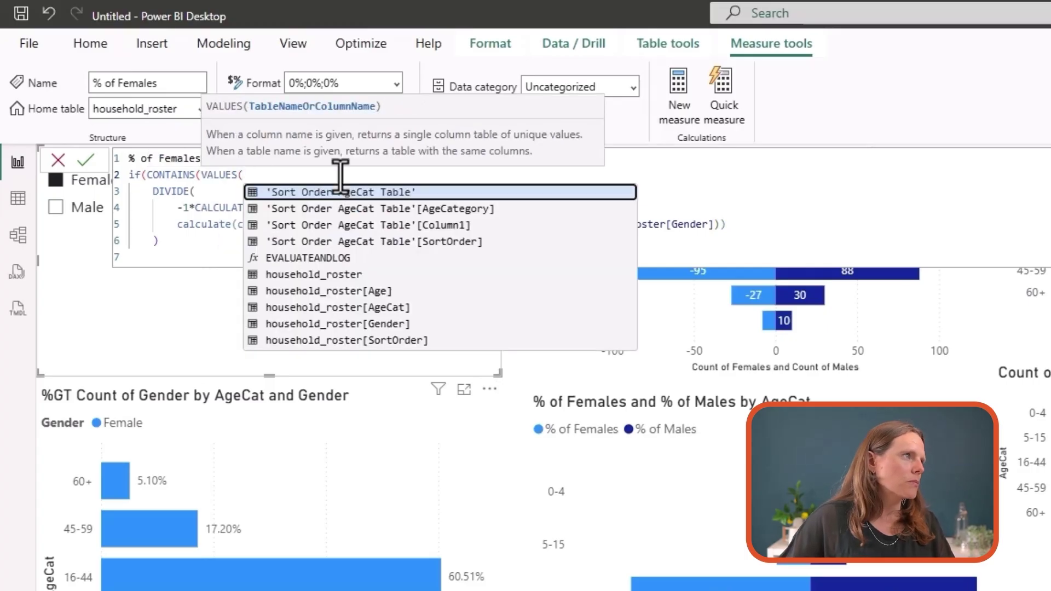
pyautogui.click(363, 324)
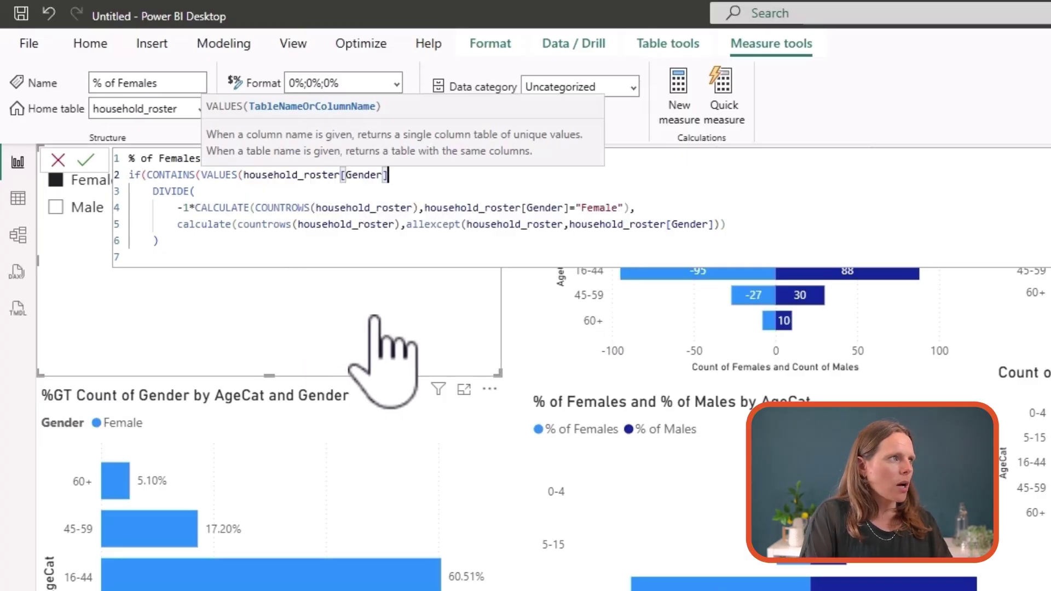
pyautogui.write(')')
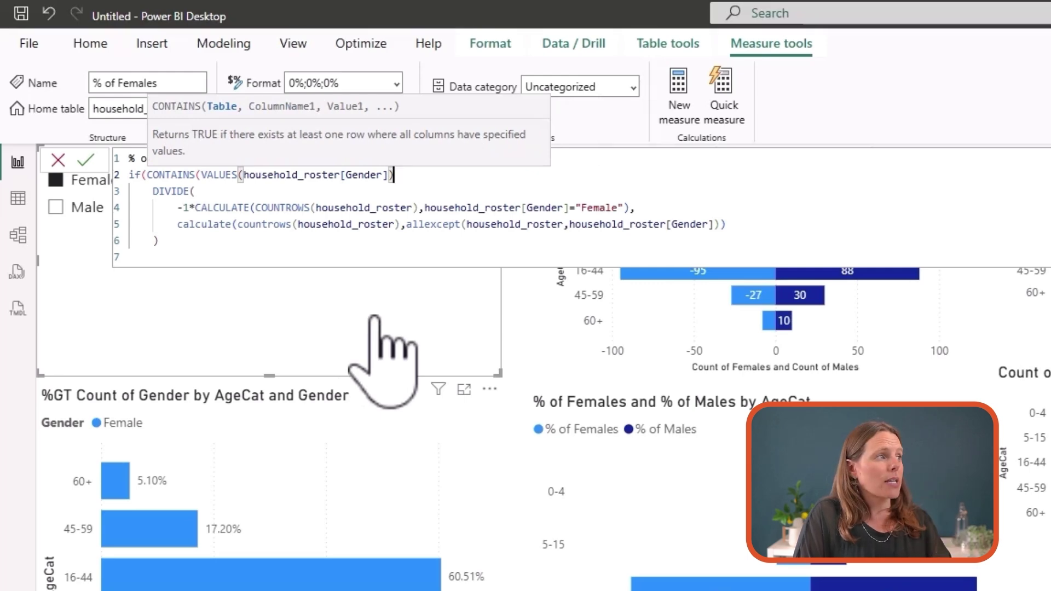
# - Complete the CONTAINS condition with household_roster[Gender] and "Female", ending with a comma before the DIVIDE result
pyautogui.write(',')
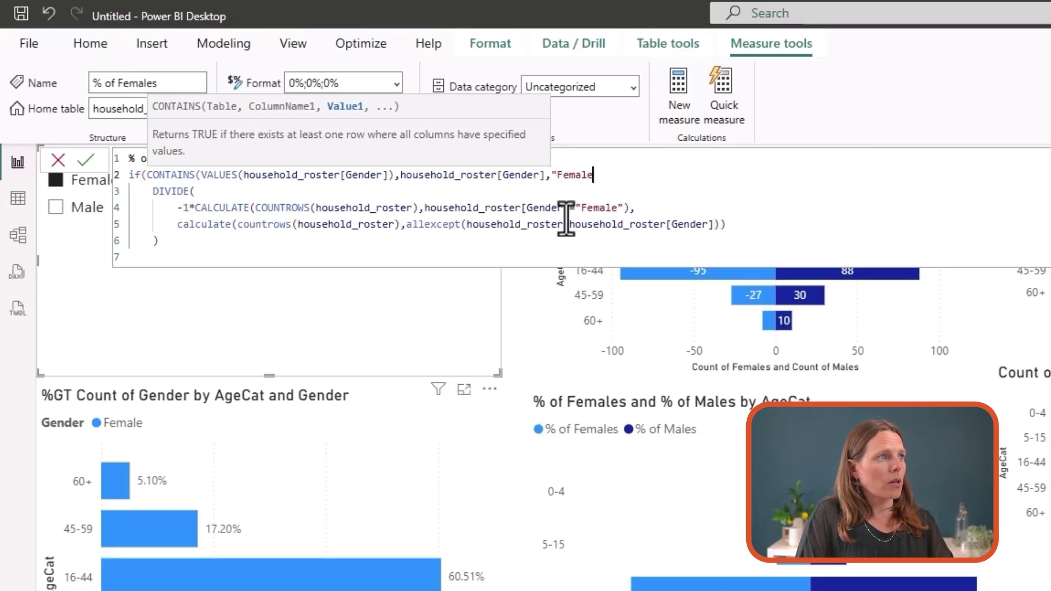
pyautogui.write(')')
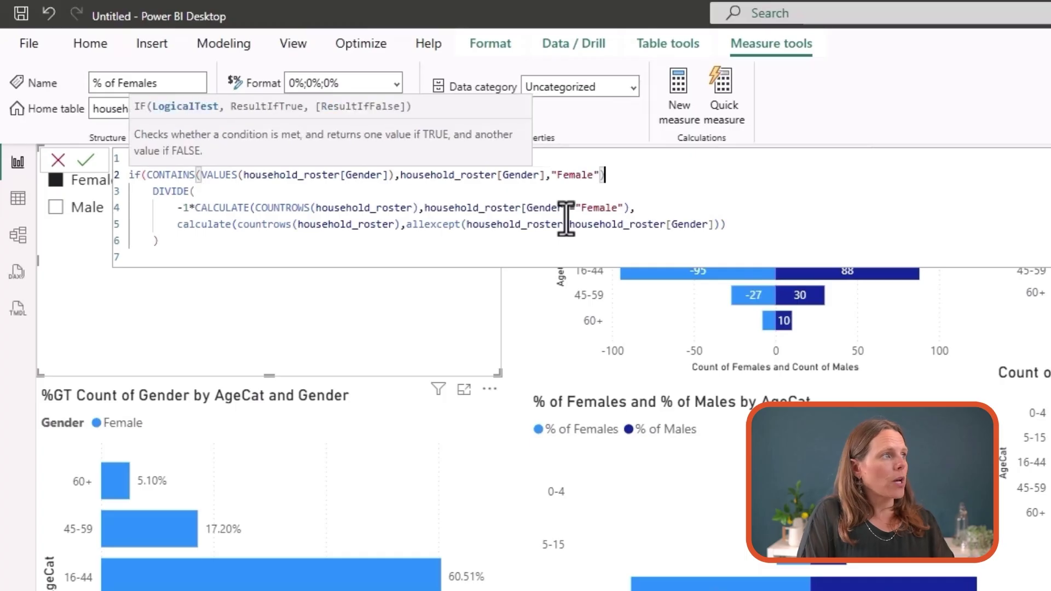
pyautogui.write(')')
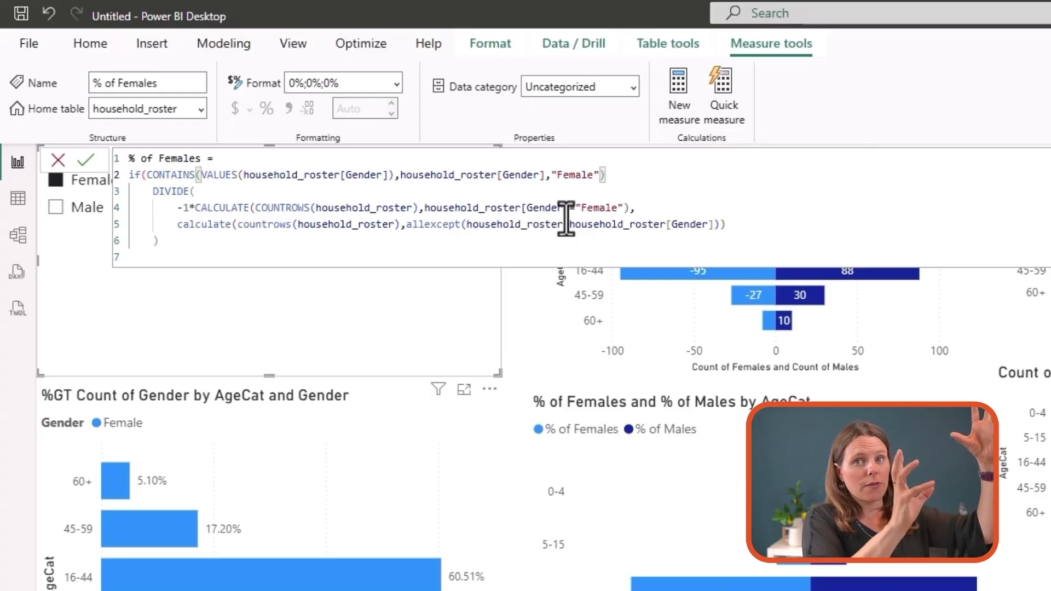
pyautogui.write(',')
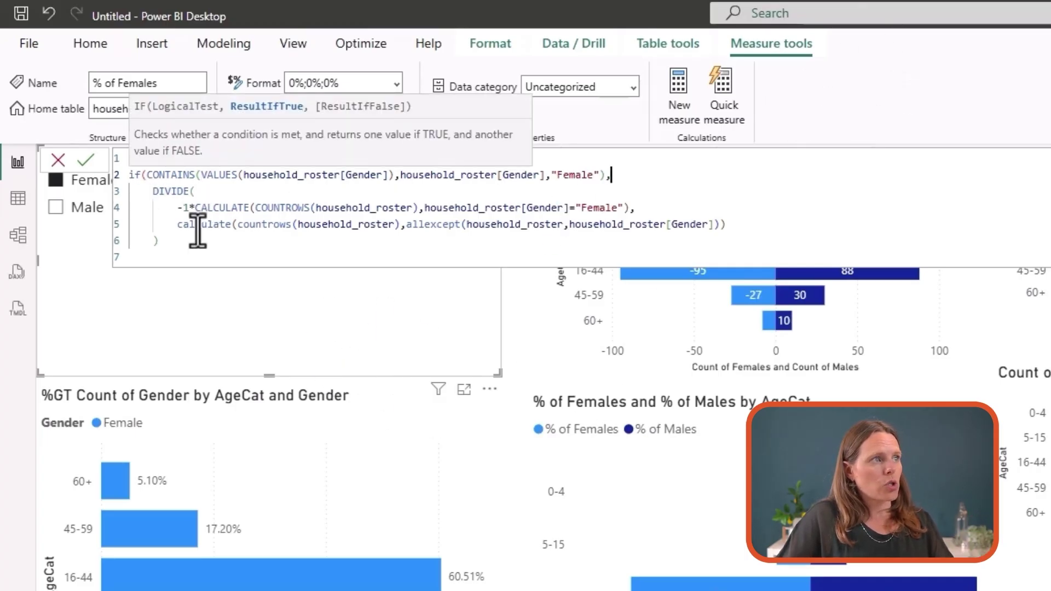
# - Complete the IF in the % of Females measure with BLANK() as the false result and a closing parenthesis
pyautogui.click(178, 244)
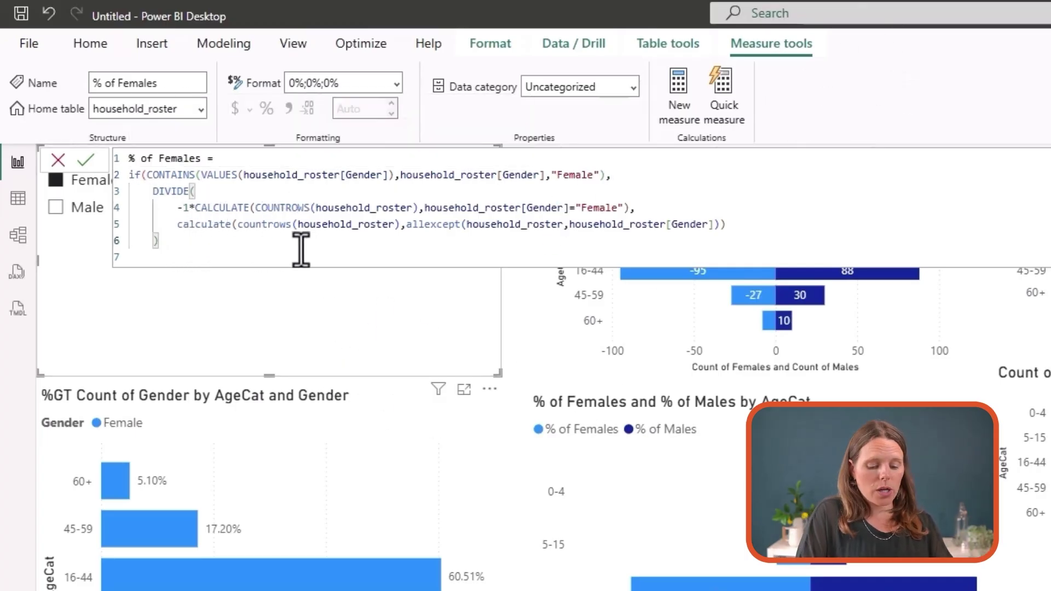
pyautogui.press('Return')
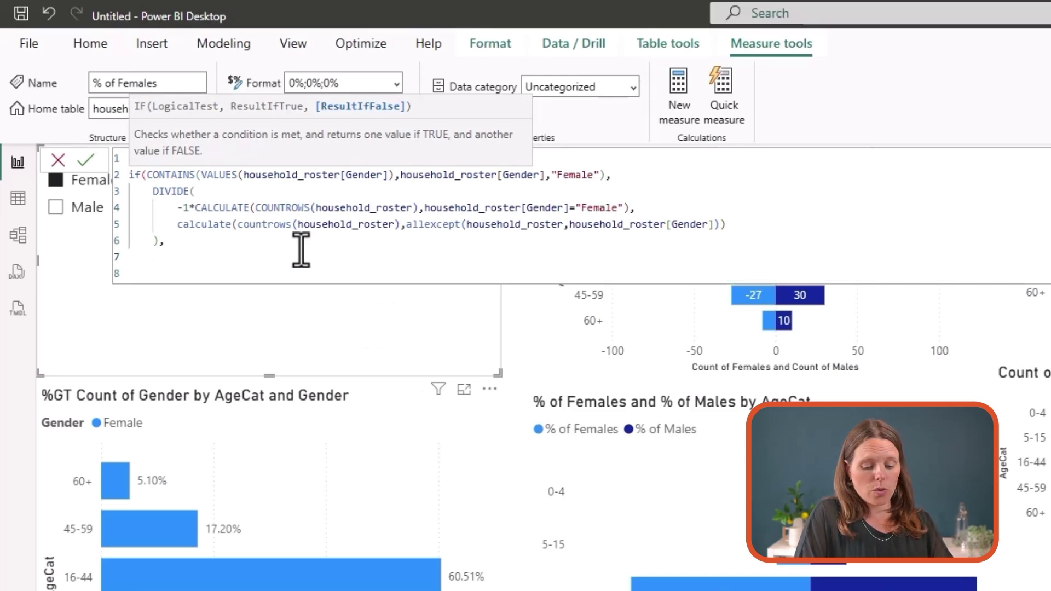
pyautogui.write('blan')
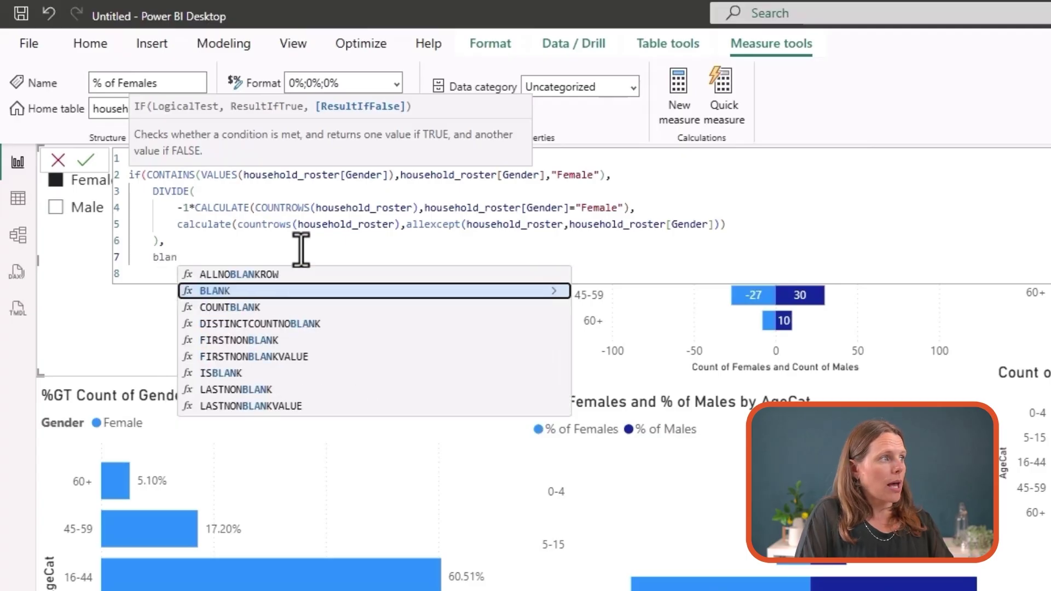
pyautogui.press('Tab')
pyautogui.press('Return')
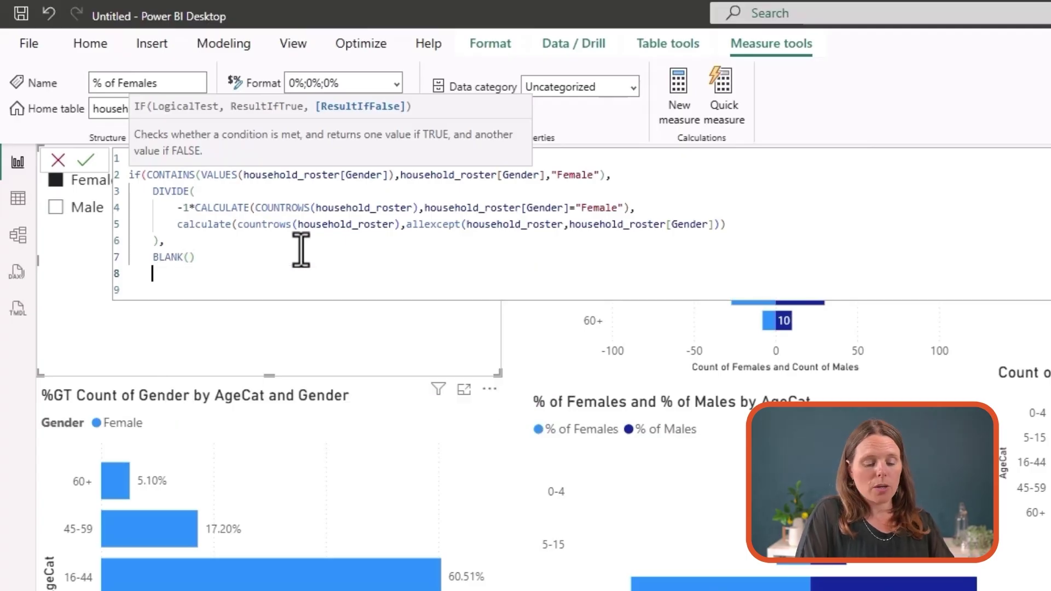
pyautogui.write(')')
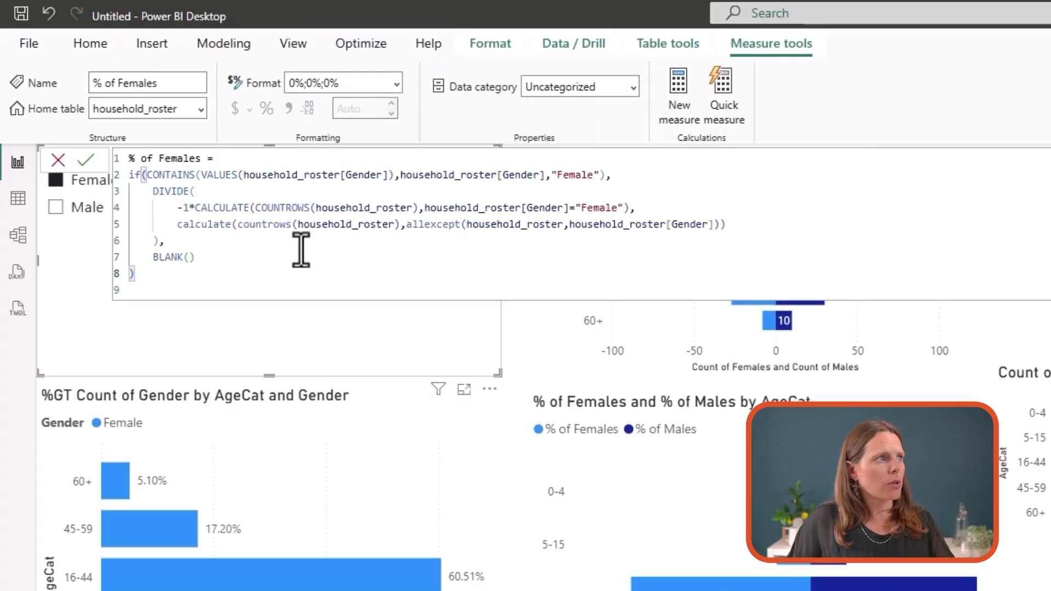
# - Copy the IF(CONTAINS(...)) condition line from % of Females into the % of Males measure above DIVIDE, changing "Female" to "Male"
pyautogui.moveTo(129, 180); pyautogui.dragTo(643, 183)
pyautogui.hotkey('ctrl', 'c')
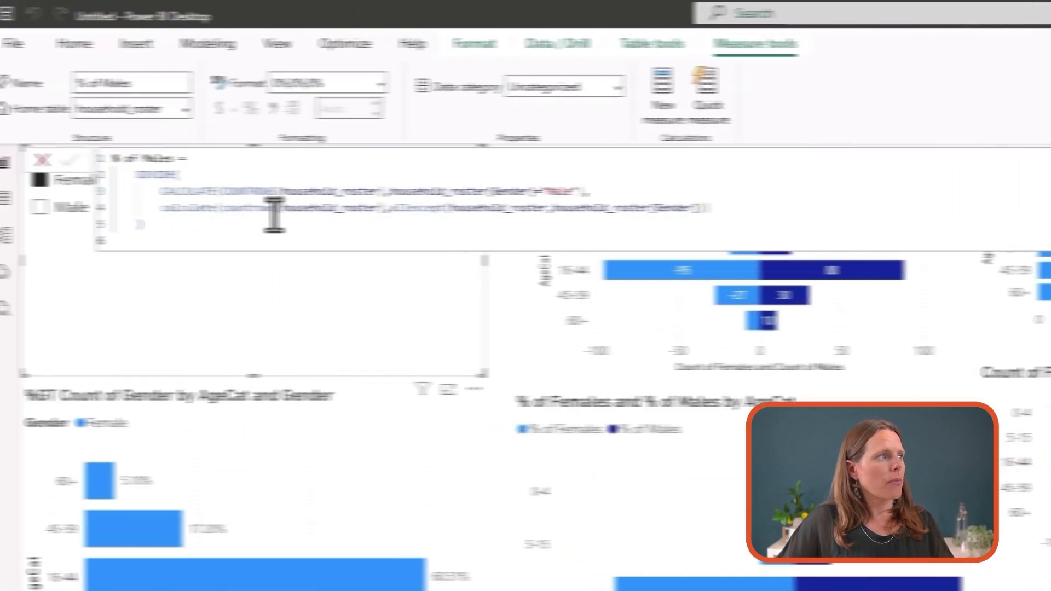
pyautogui.press('Return')
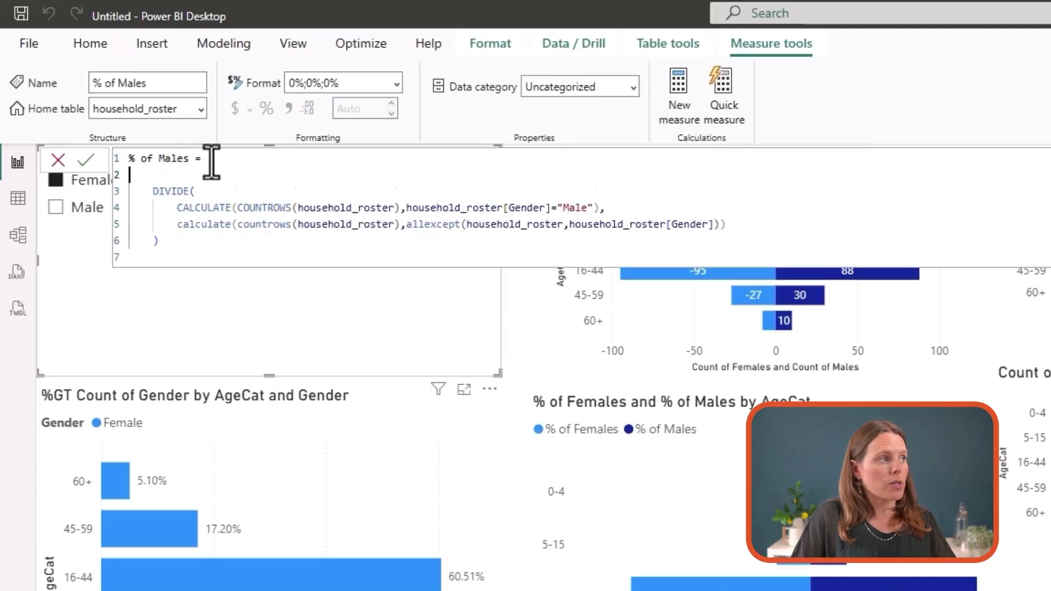
pyautogui.hotkey('ctrl', 'v')
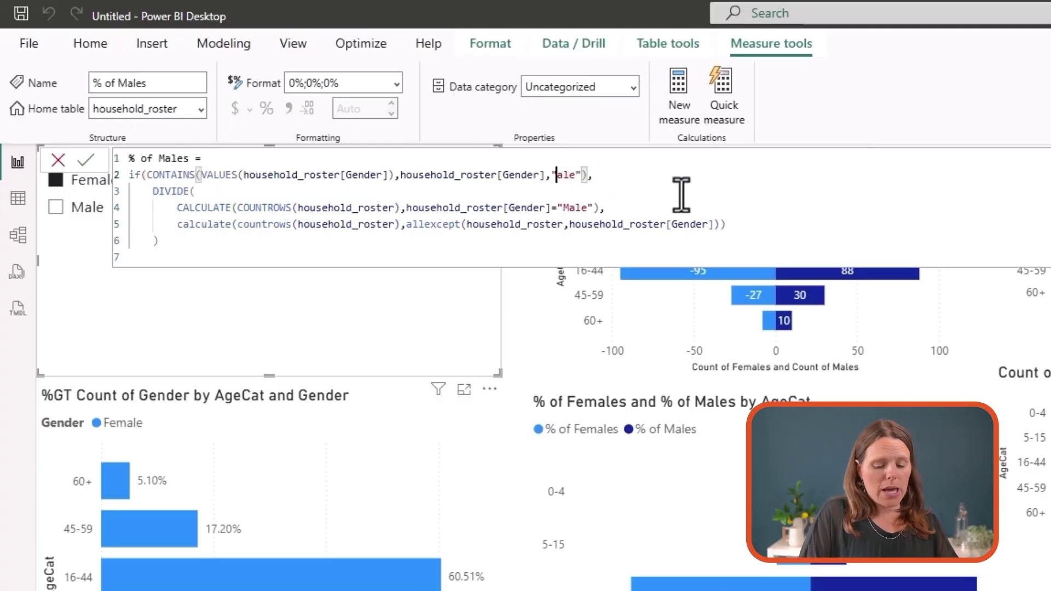
# - Finish the % of Males IF with BLANK() as the false result and a closing parenthesis, and commit the measure
pyautogui.click(174, 240)
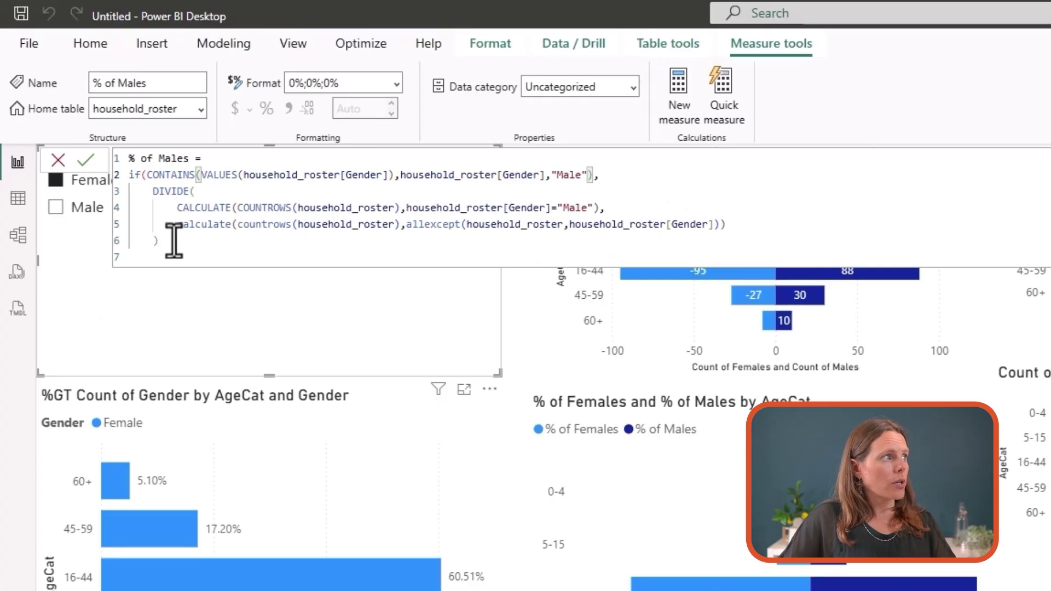
pyautogui.write(',')
pyautogui.press('Return')
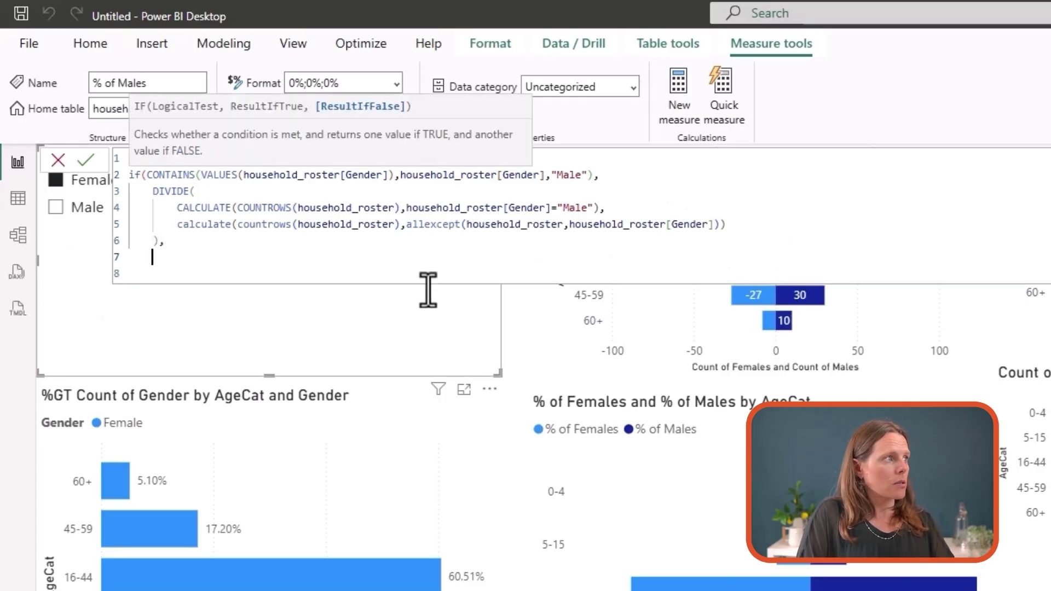
pyautogui.write('BLANK')
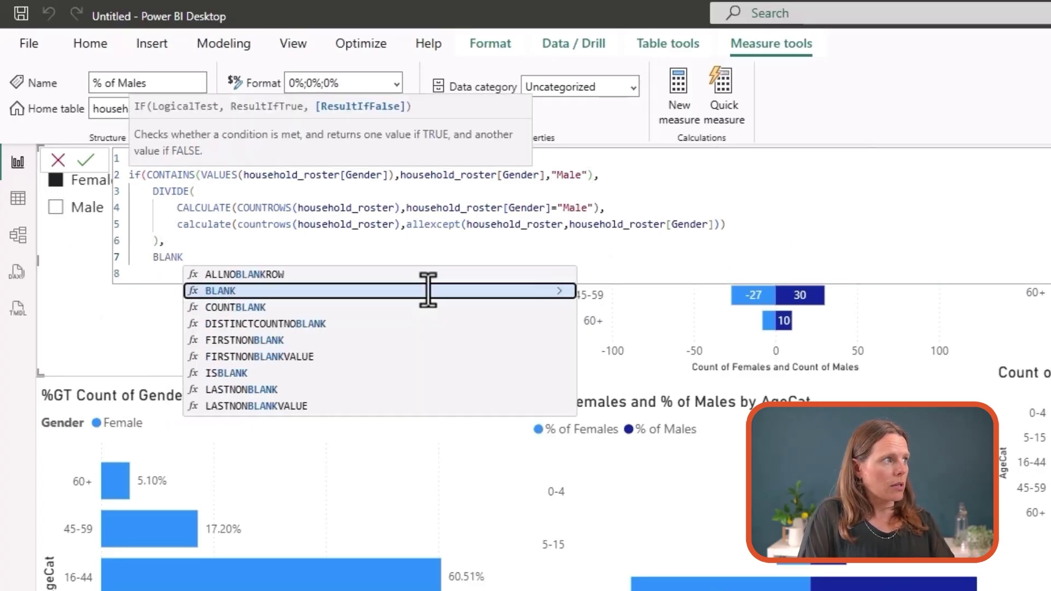
pyautogui.write('()')
pyautogui.press('Return')
pyautogui.write(')')
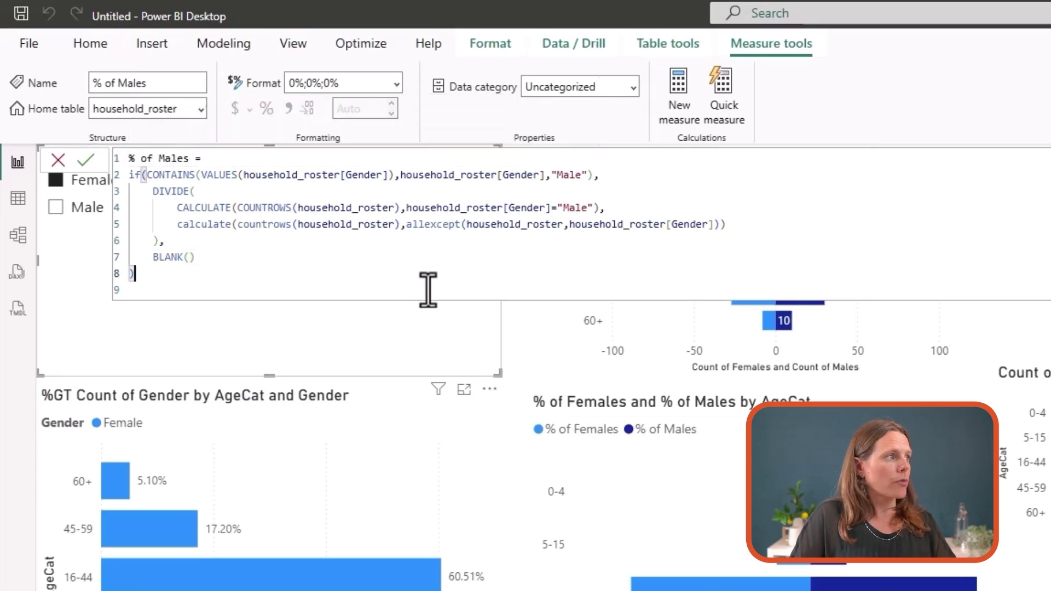
pyautogui.press('Return')
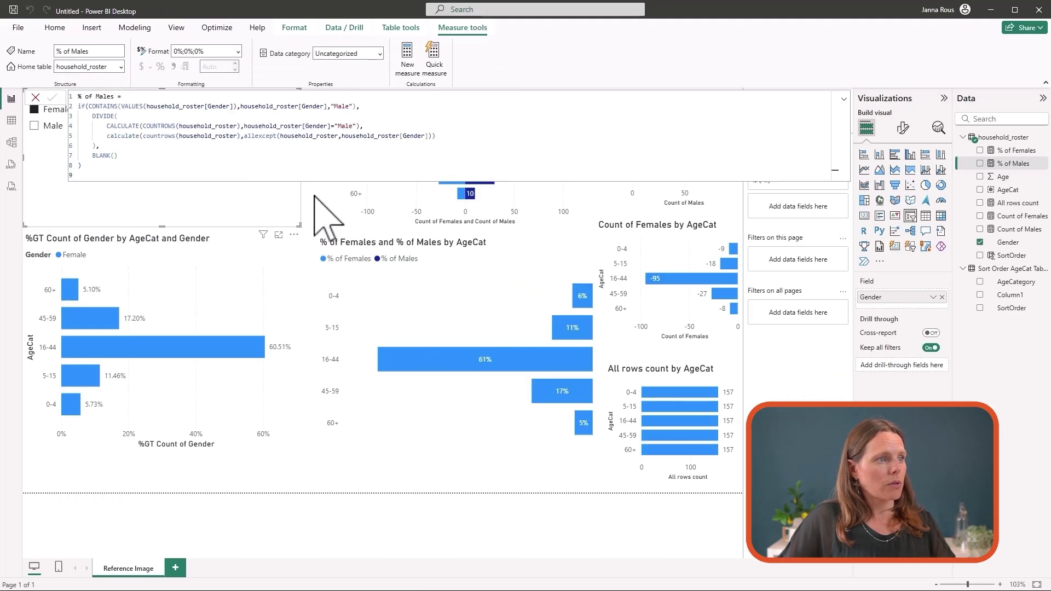
# - Switch the Gender slicer between Male and Female to compare the revised percentage pyramid with the %GT chart
pyautogui.click(391, 465)
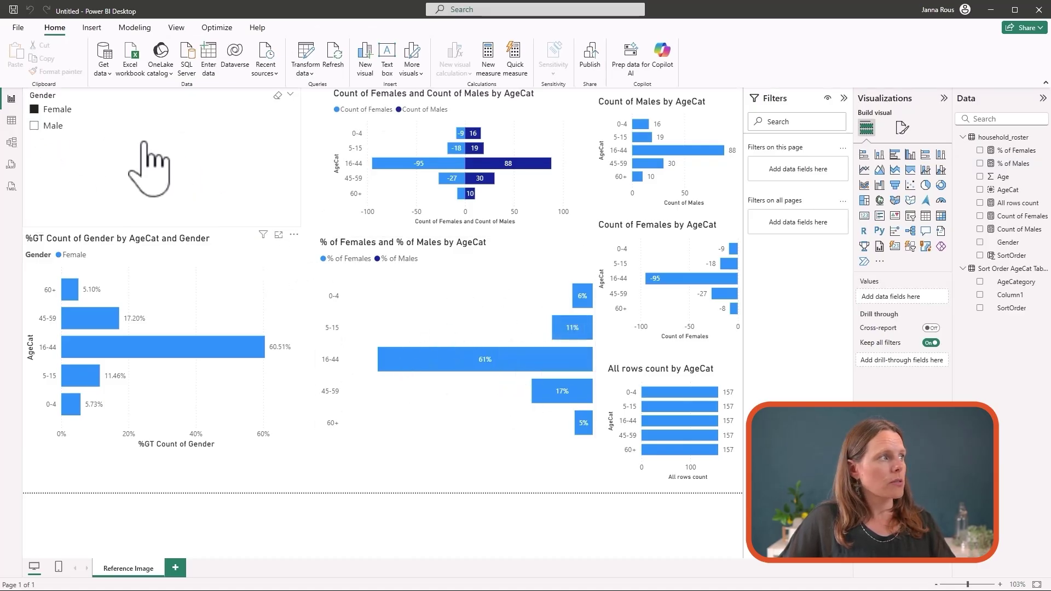
pyautogui.click(35, 126)
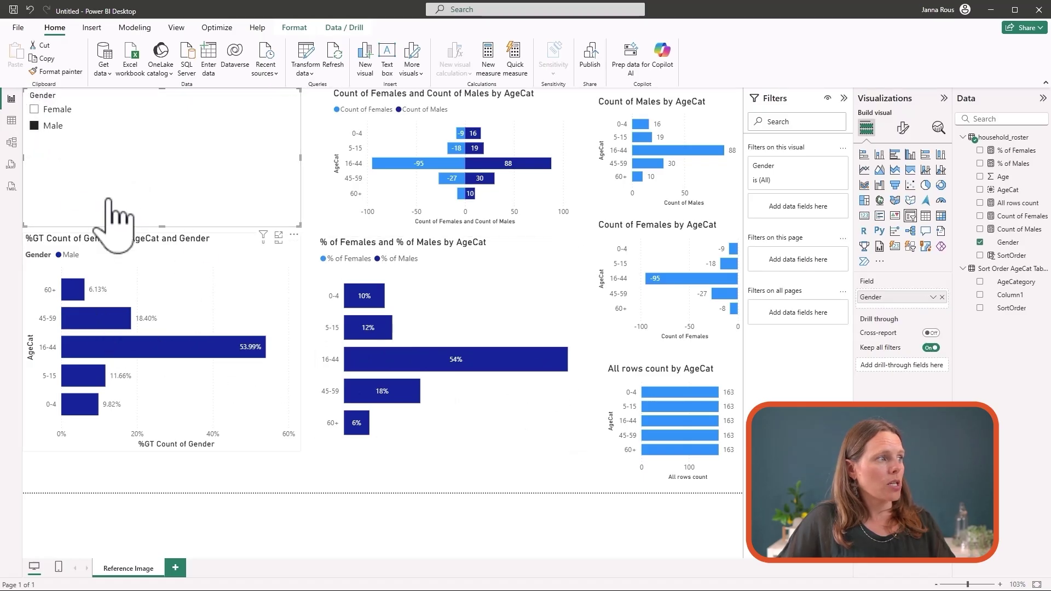
pyautogui.click(37, 109)
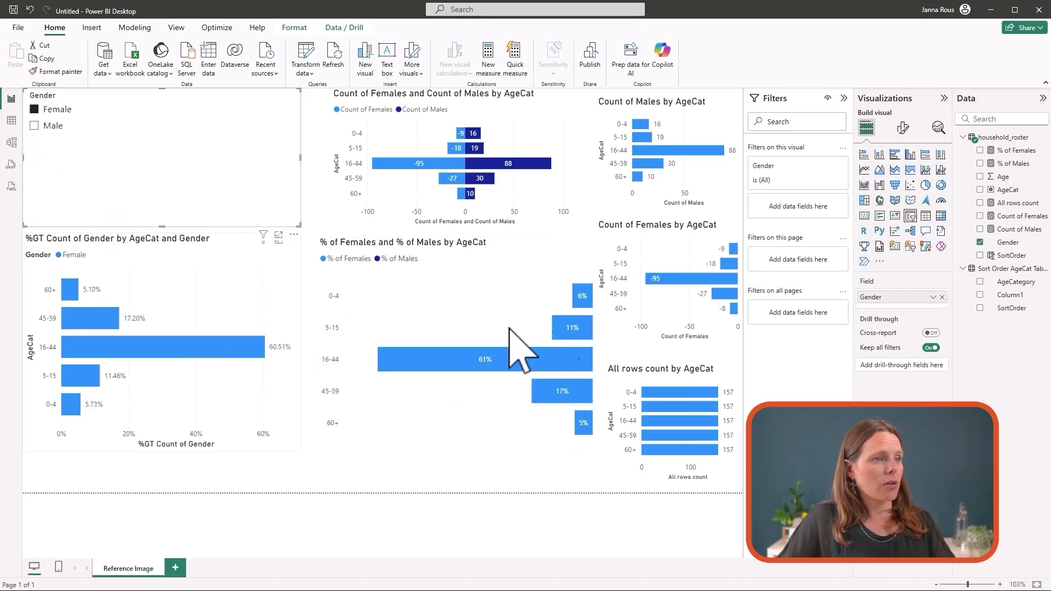
pyautogui.click(36, 128)
pyautogui.click(35, 112)
pyautogui.click(35, 125)
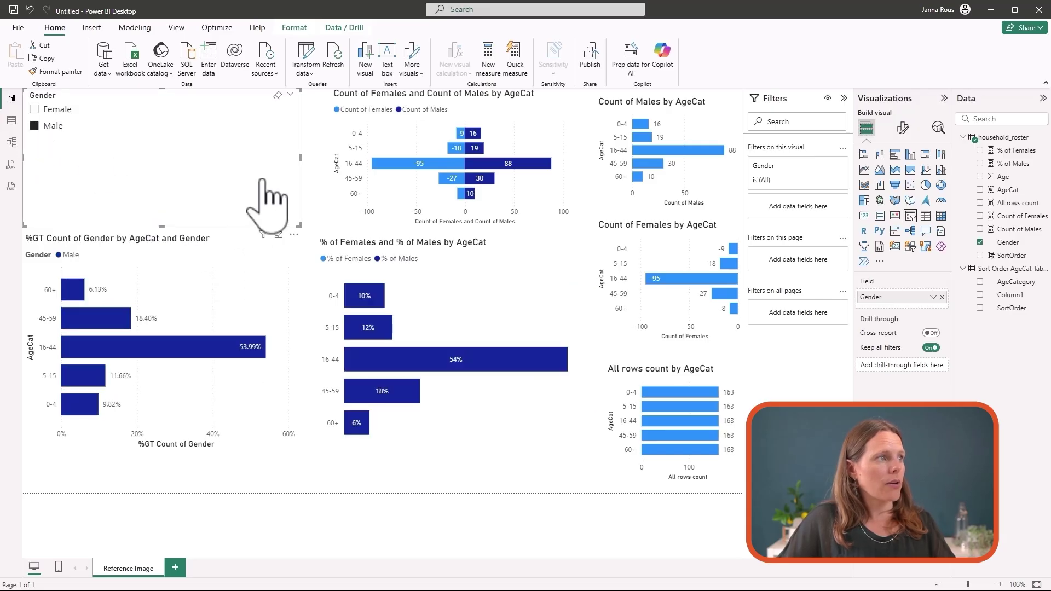
# - Narrow the Gender slicer to free space beside it and clear its Male selection
pyautogui.moveTo(301, 181); pyautogui.dragTo(106, 164)
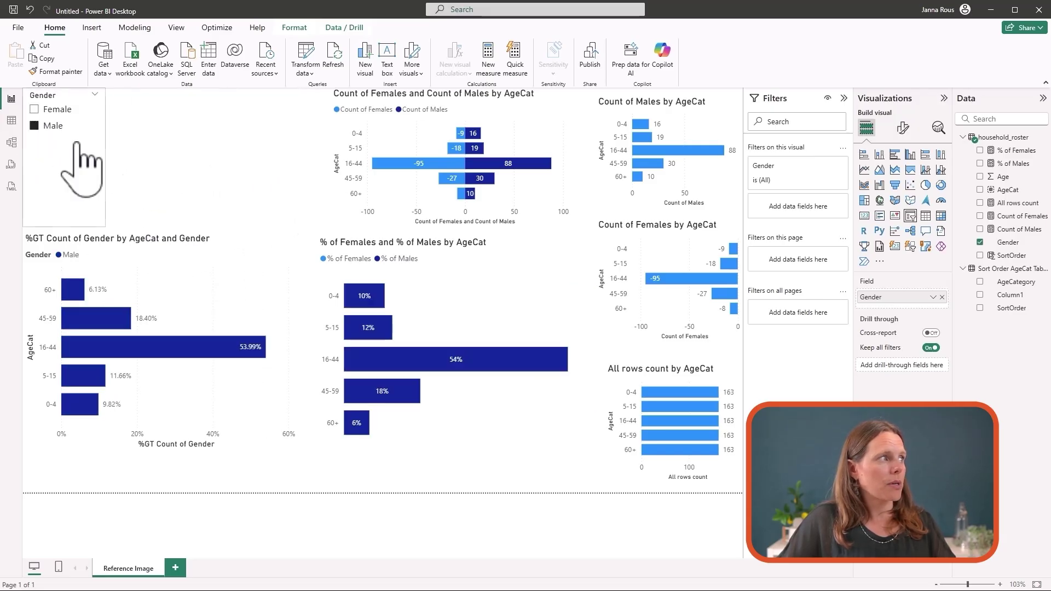
pyautogui.click(36, 126)
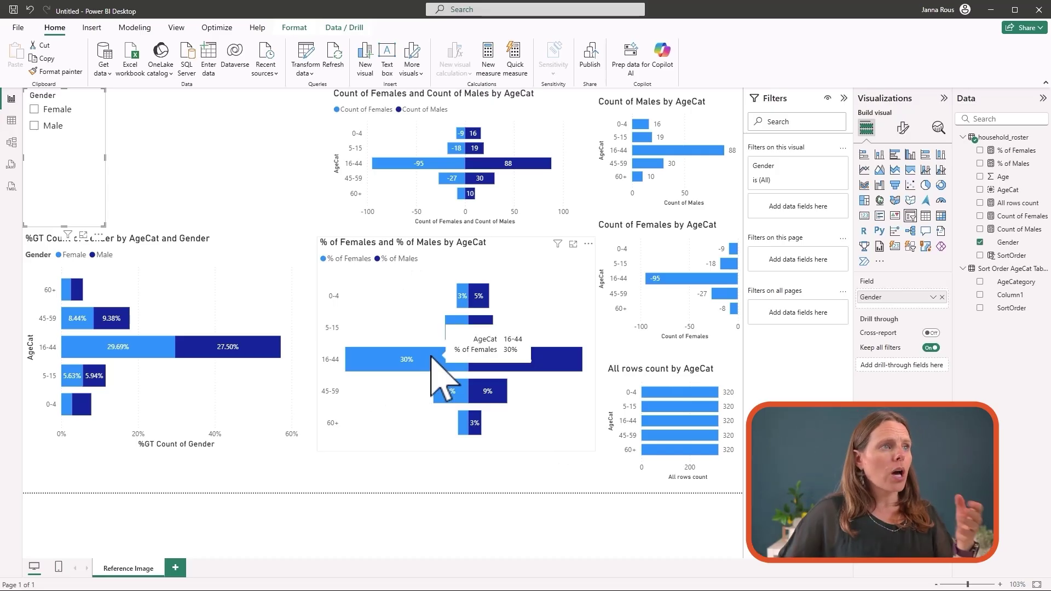
# - Add a slicer for AgeCat in the space beside the Gender slicer
pyautogui.click(249, 208)
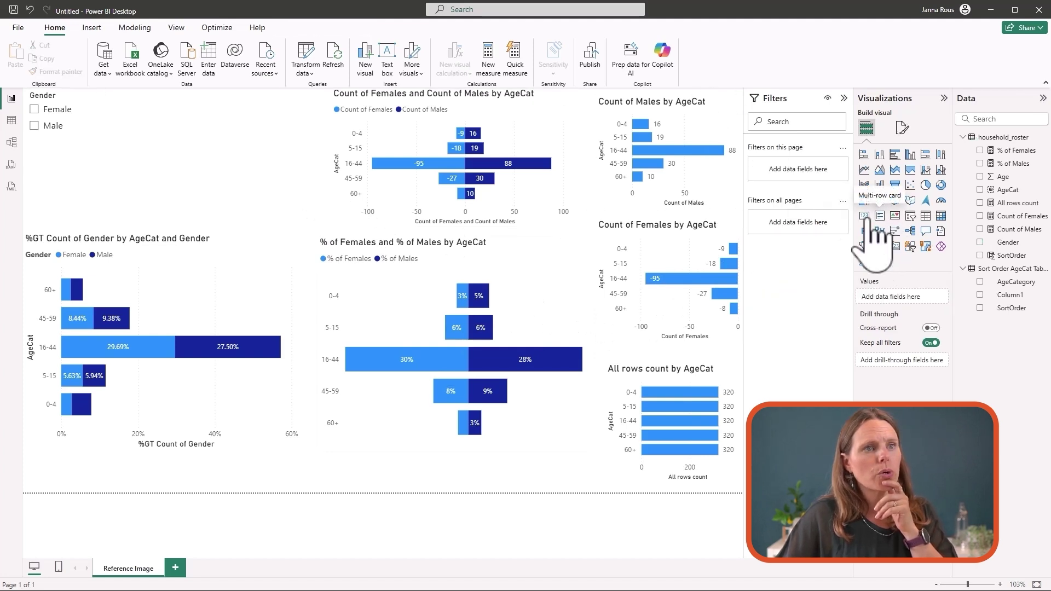
pyautogui.click(911, 215)
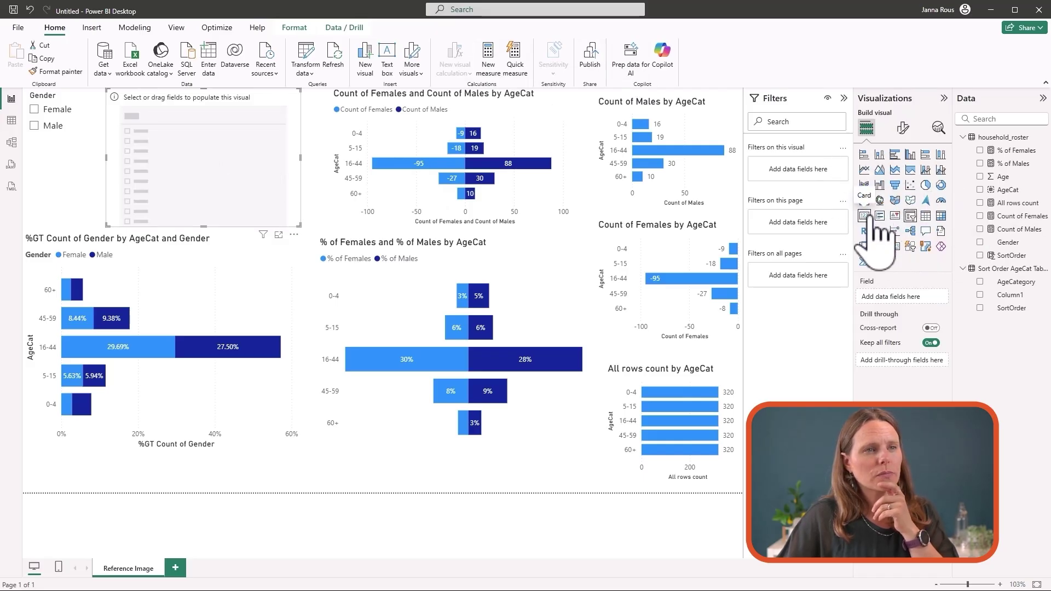
pyautogui.click(989, 196)
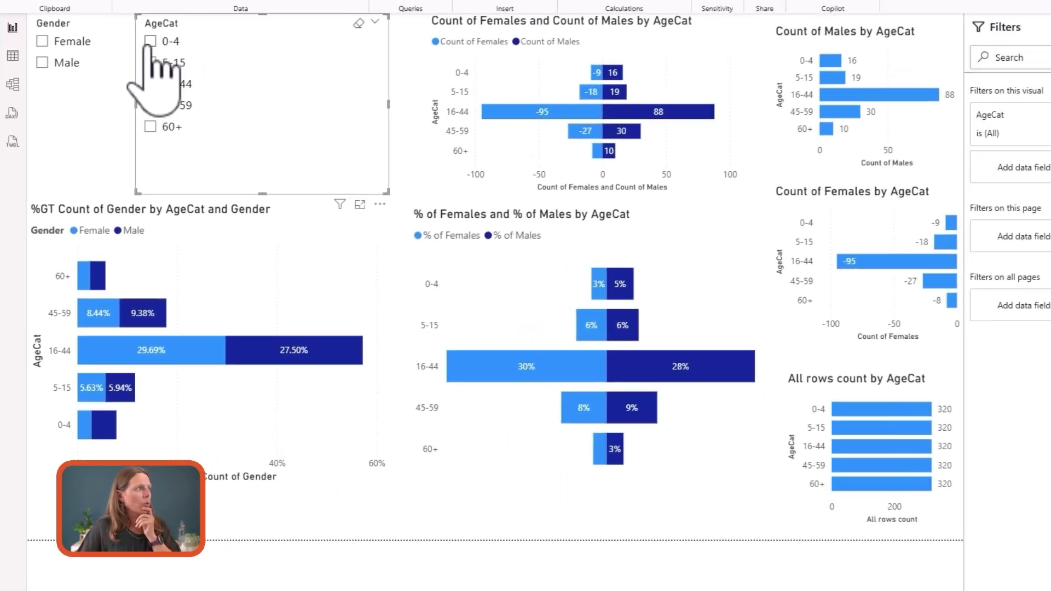
# - Filter the report to AgeCat 0-4, first alone and also with Gender Female, to compare the two percentage charts
pyautogui.click(150, 42)
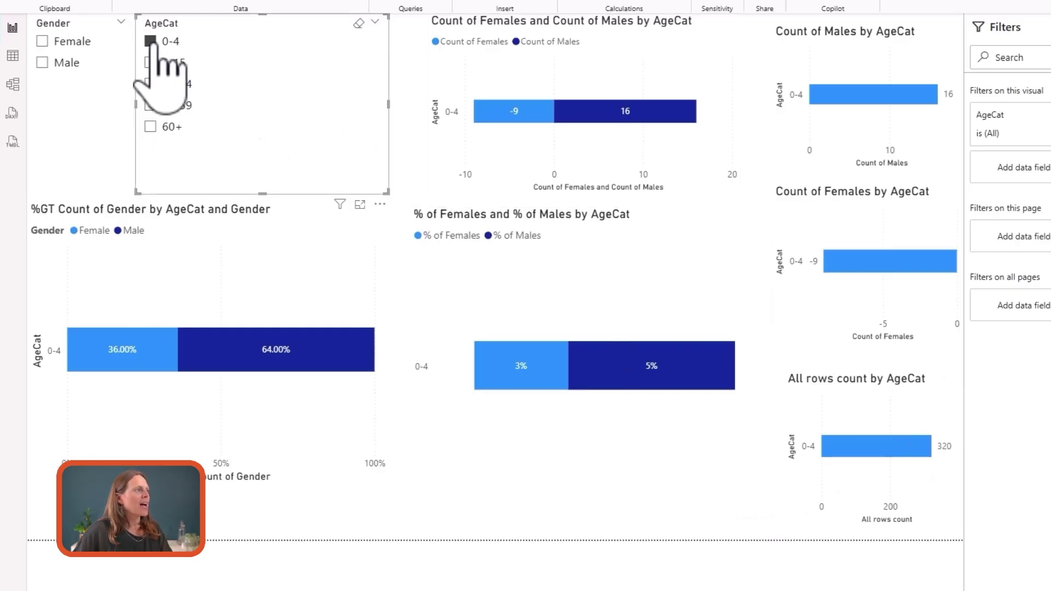
pyautogui.click(150, 41)
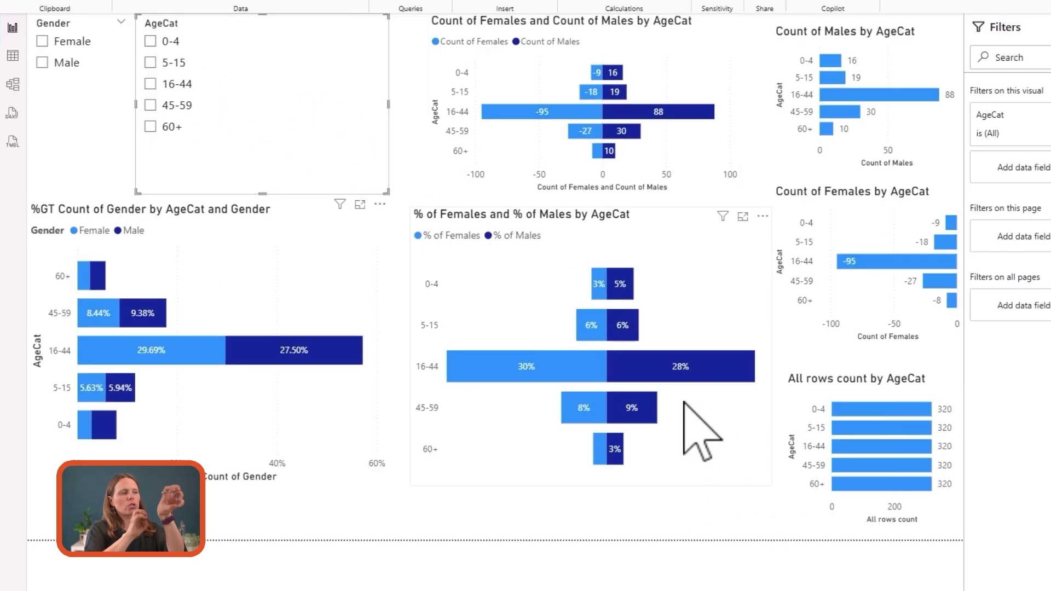
pyautogui.click(151, 42)
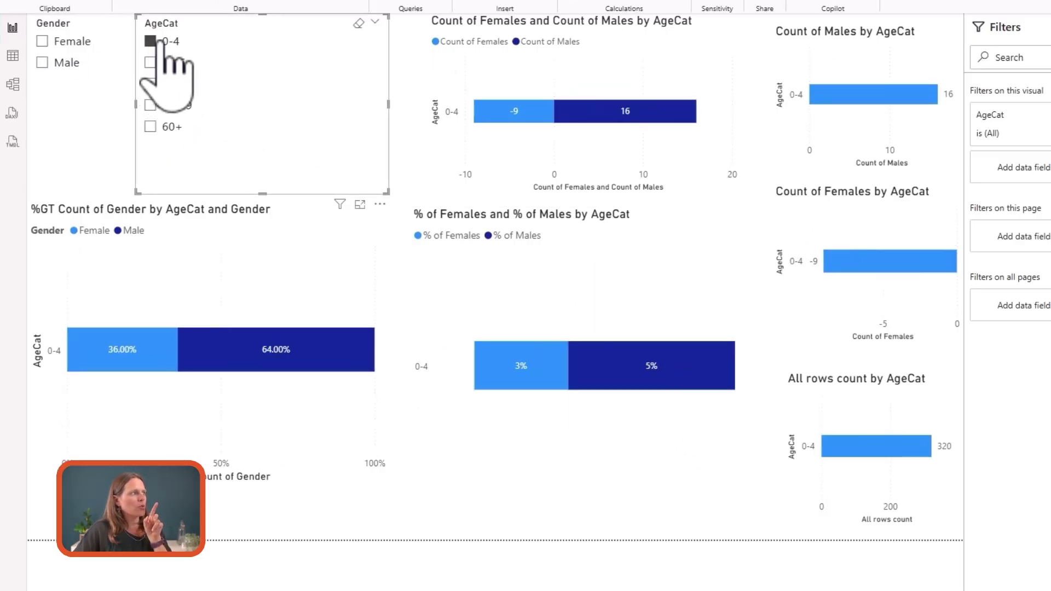
pyautogui.click(41, 42)
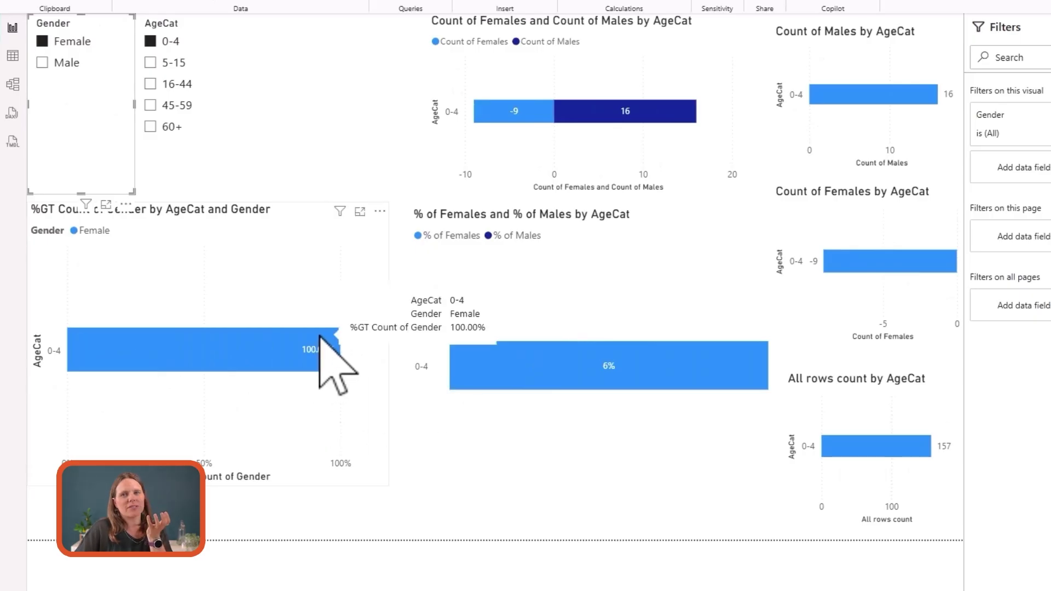
pyautogui.moveTo(634, 370)
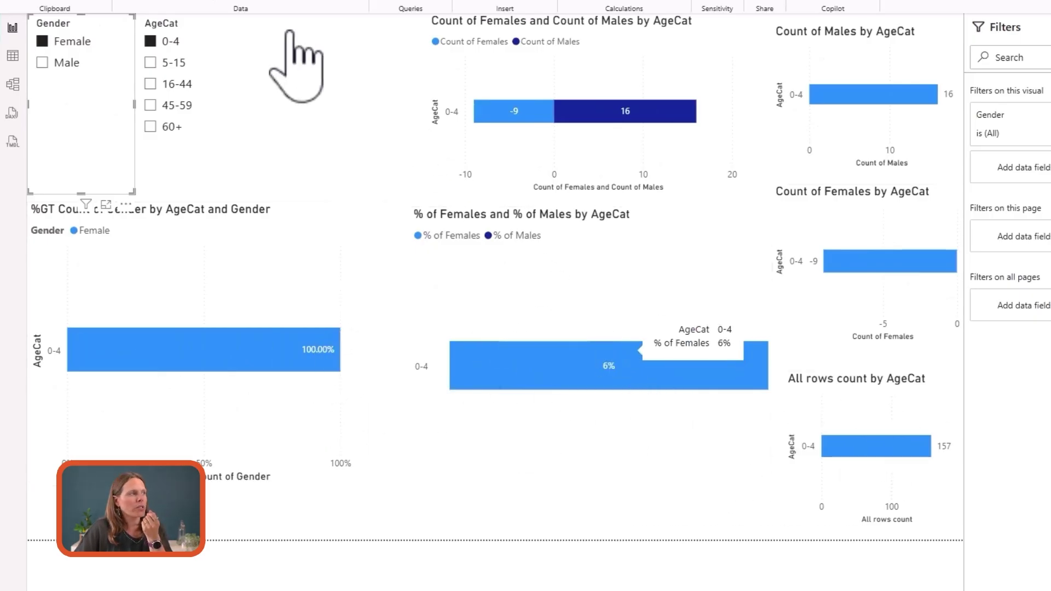
# - Clear both slicers and select AgeCat 45-59 to compare the percentages in the %GT chart and the pyramid
pyautogui.click(150, 41)
pyautogui.click(43, 41)
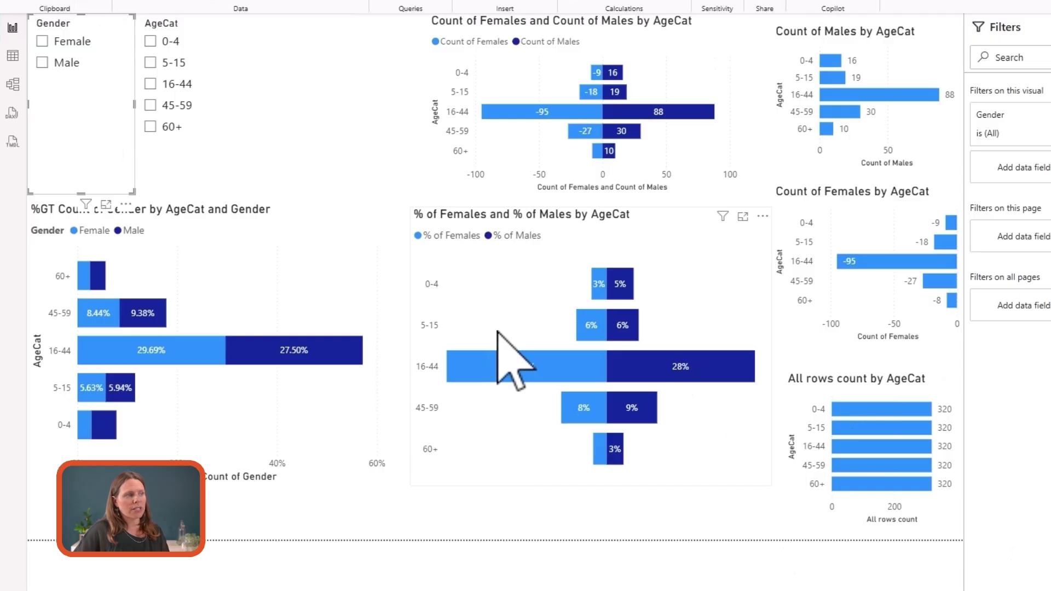
pyautogui.click(150, 105)
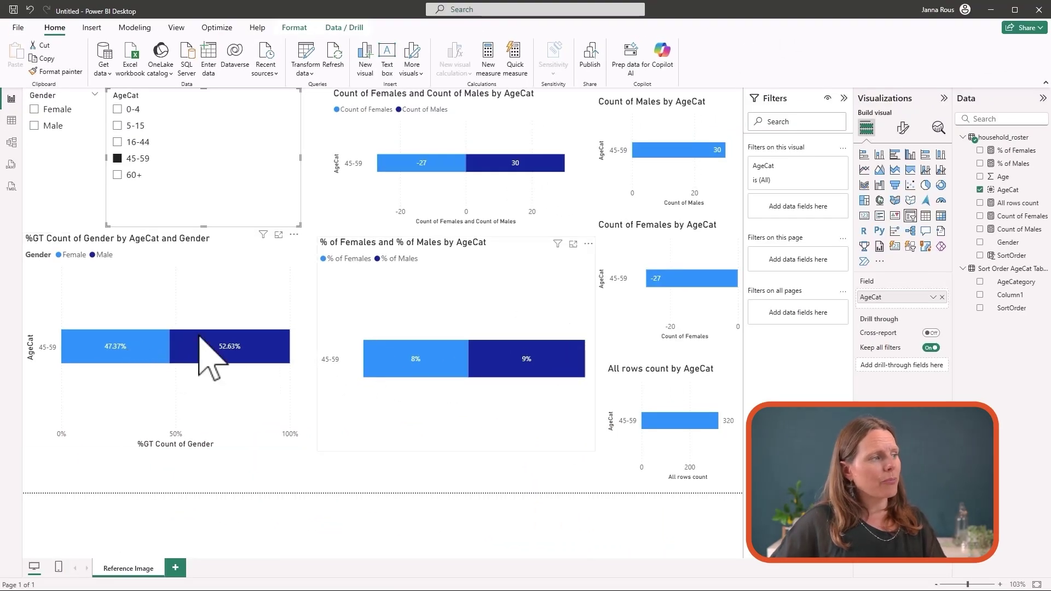
pyautogui.moveTo(290, 353)
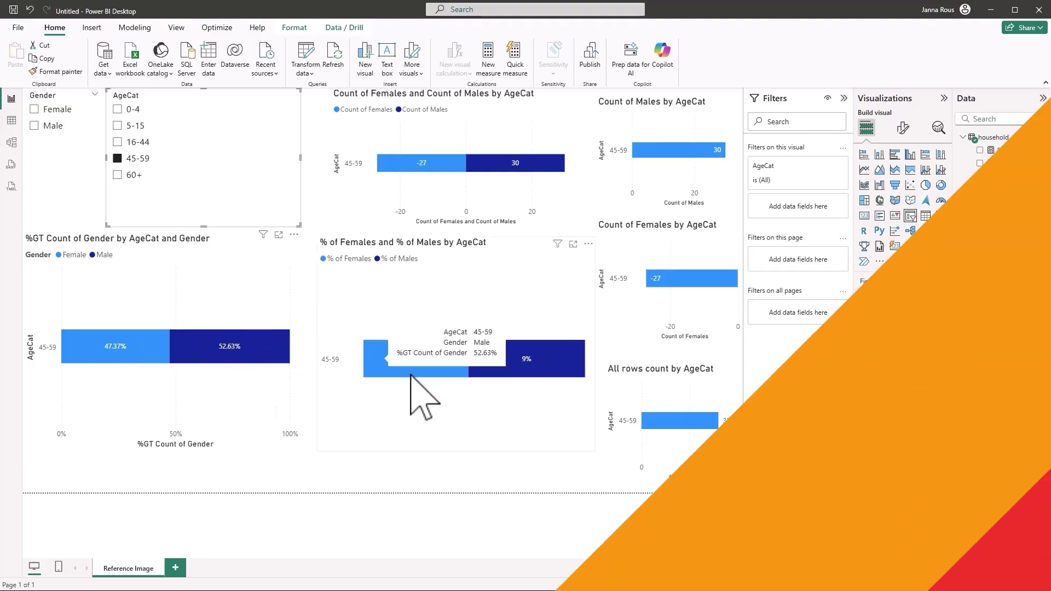